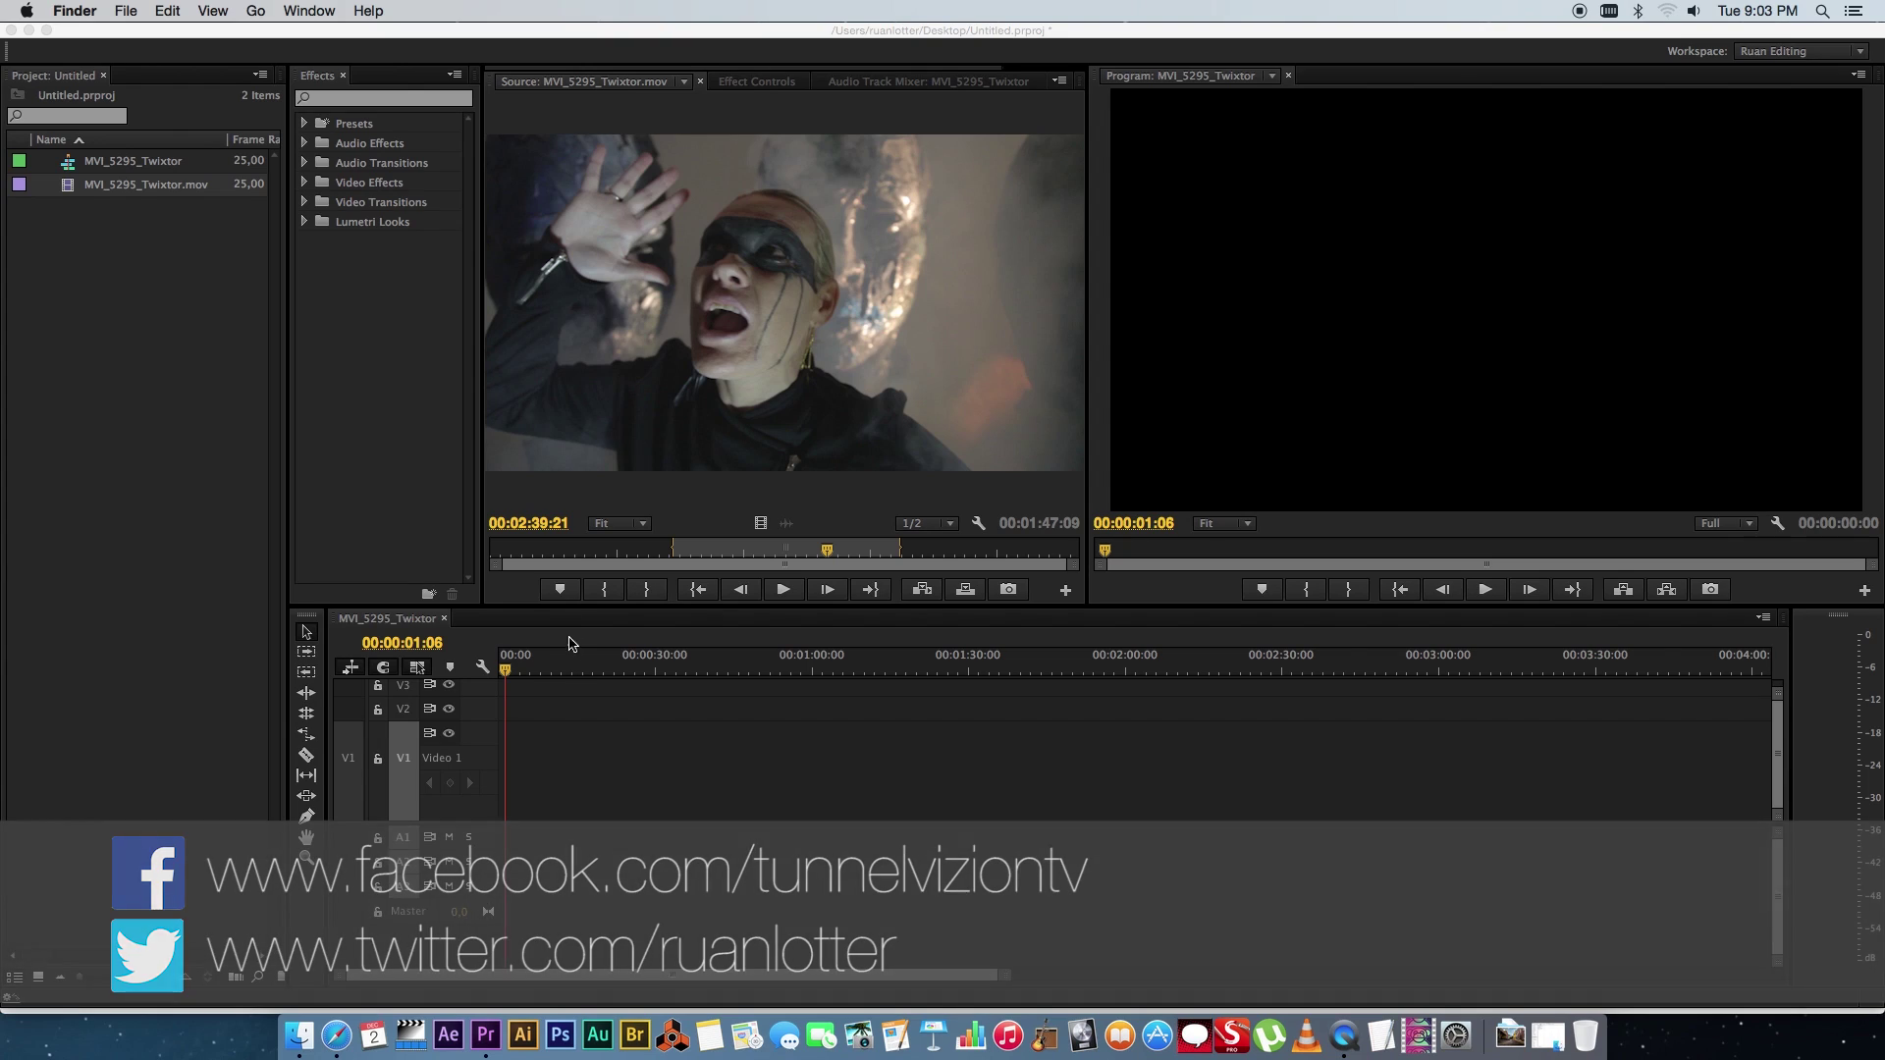
Step: Switch focus from Finder to the Premiere Pro project window
{"action": "left_click", "coordinate": [549, 670]}
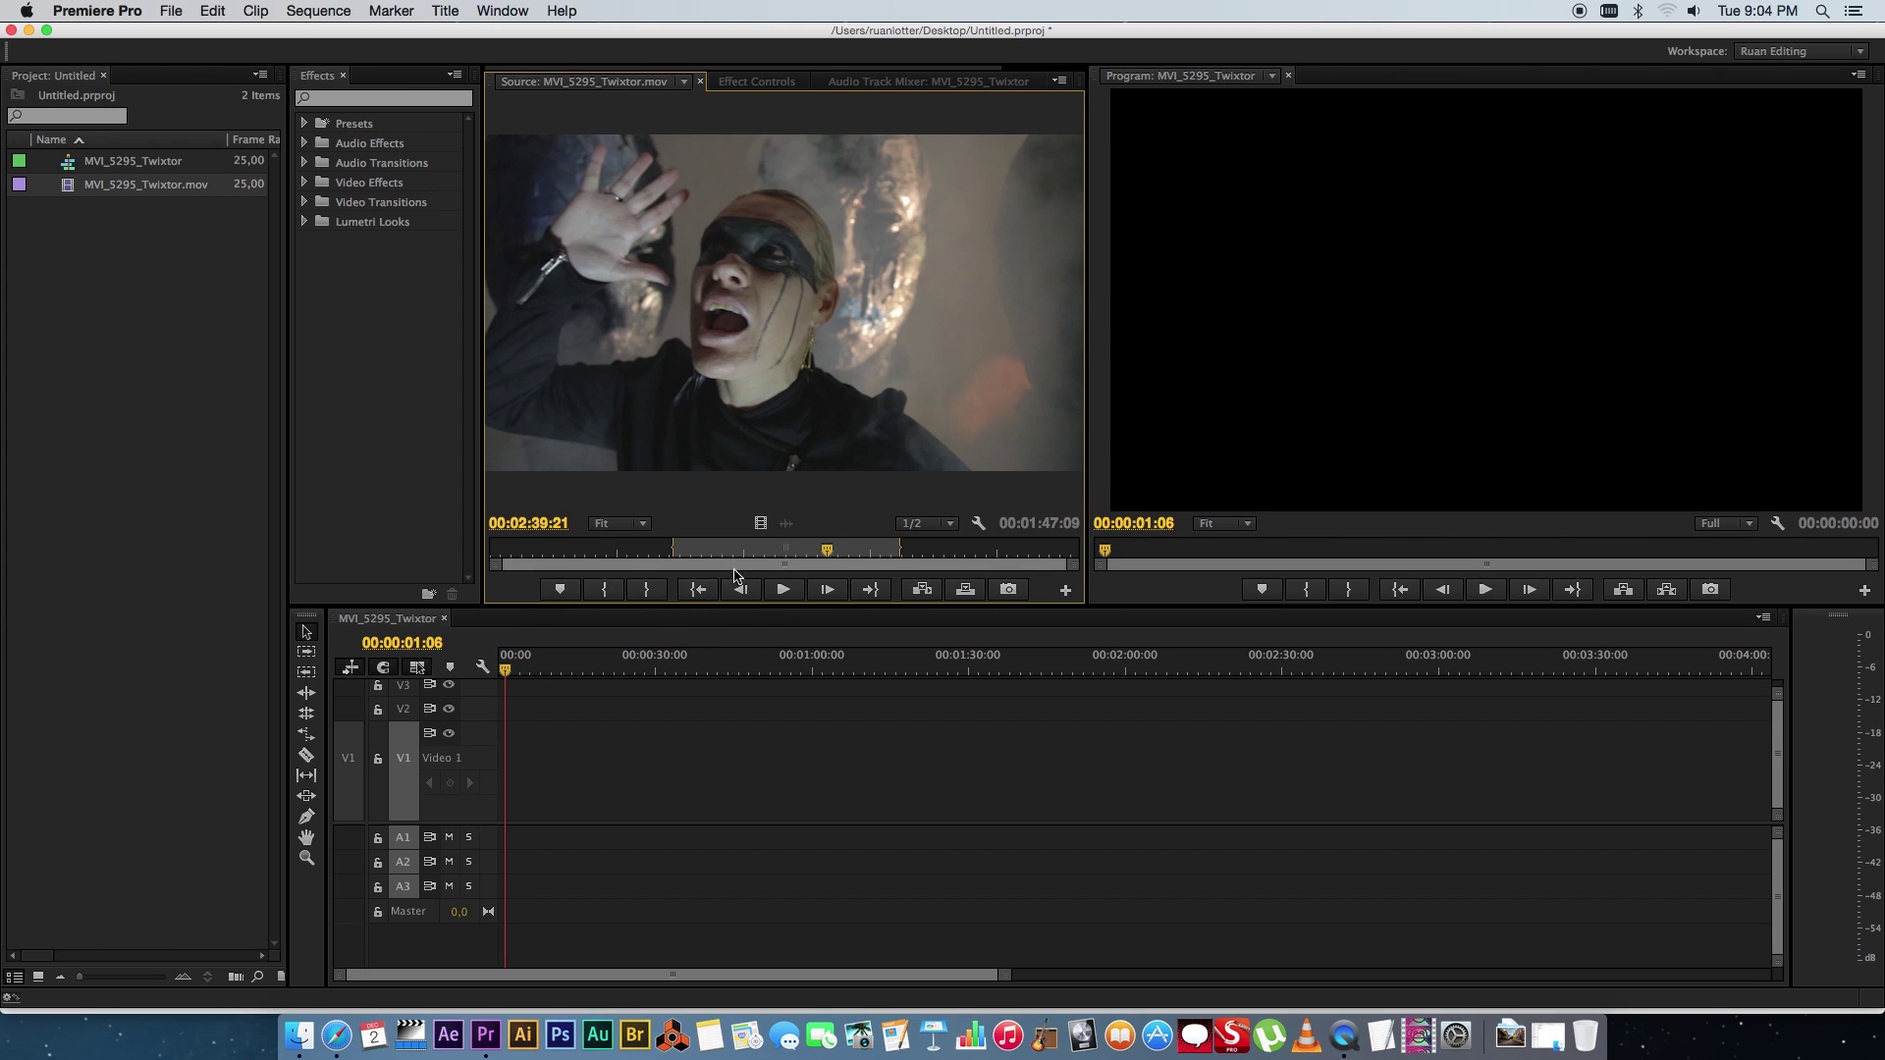
Step: Scrub and play MVI_5295_Twixtor.mov in the Source Monitor to pick its starting frame
{"action": "left_click_drag", "start_coordinate": [792, 552], "coordinate": [723, 553]}
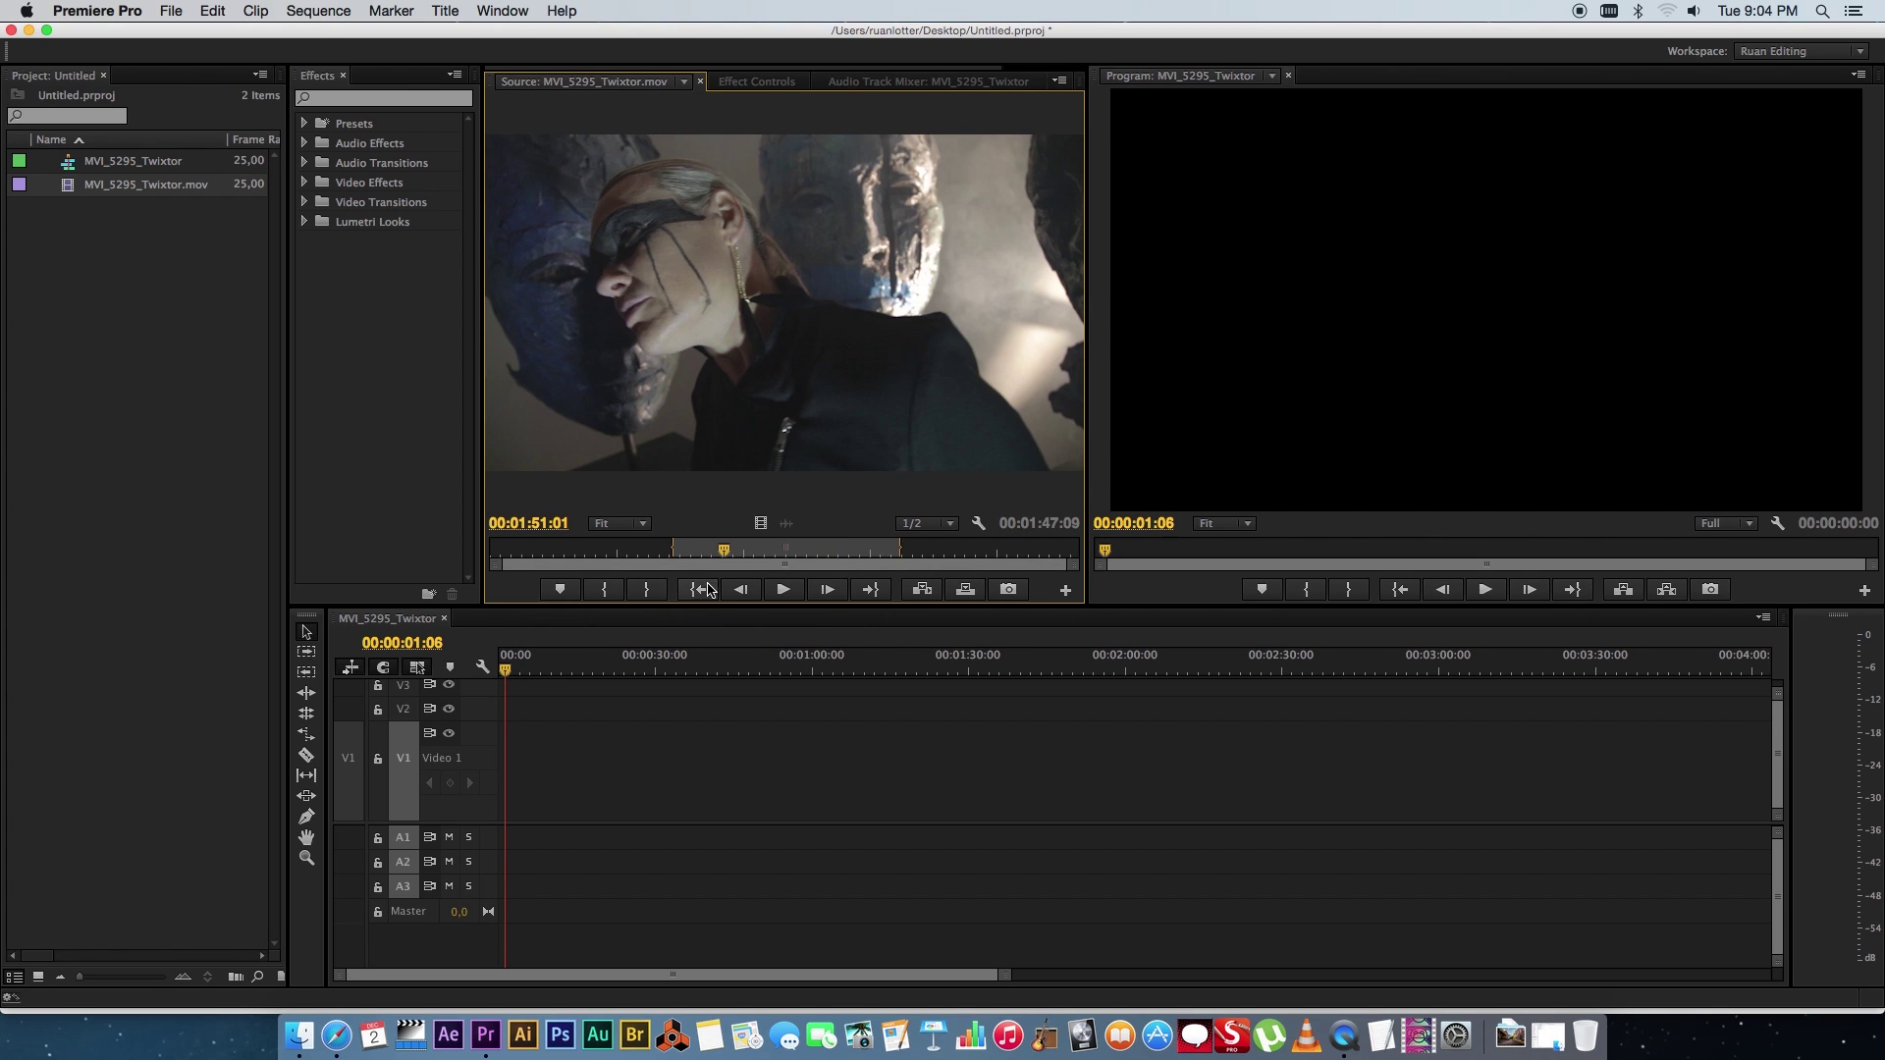
{"action": "key", "text": "space"}
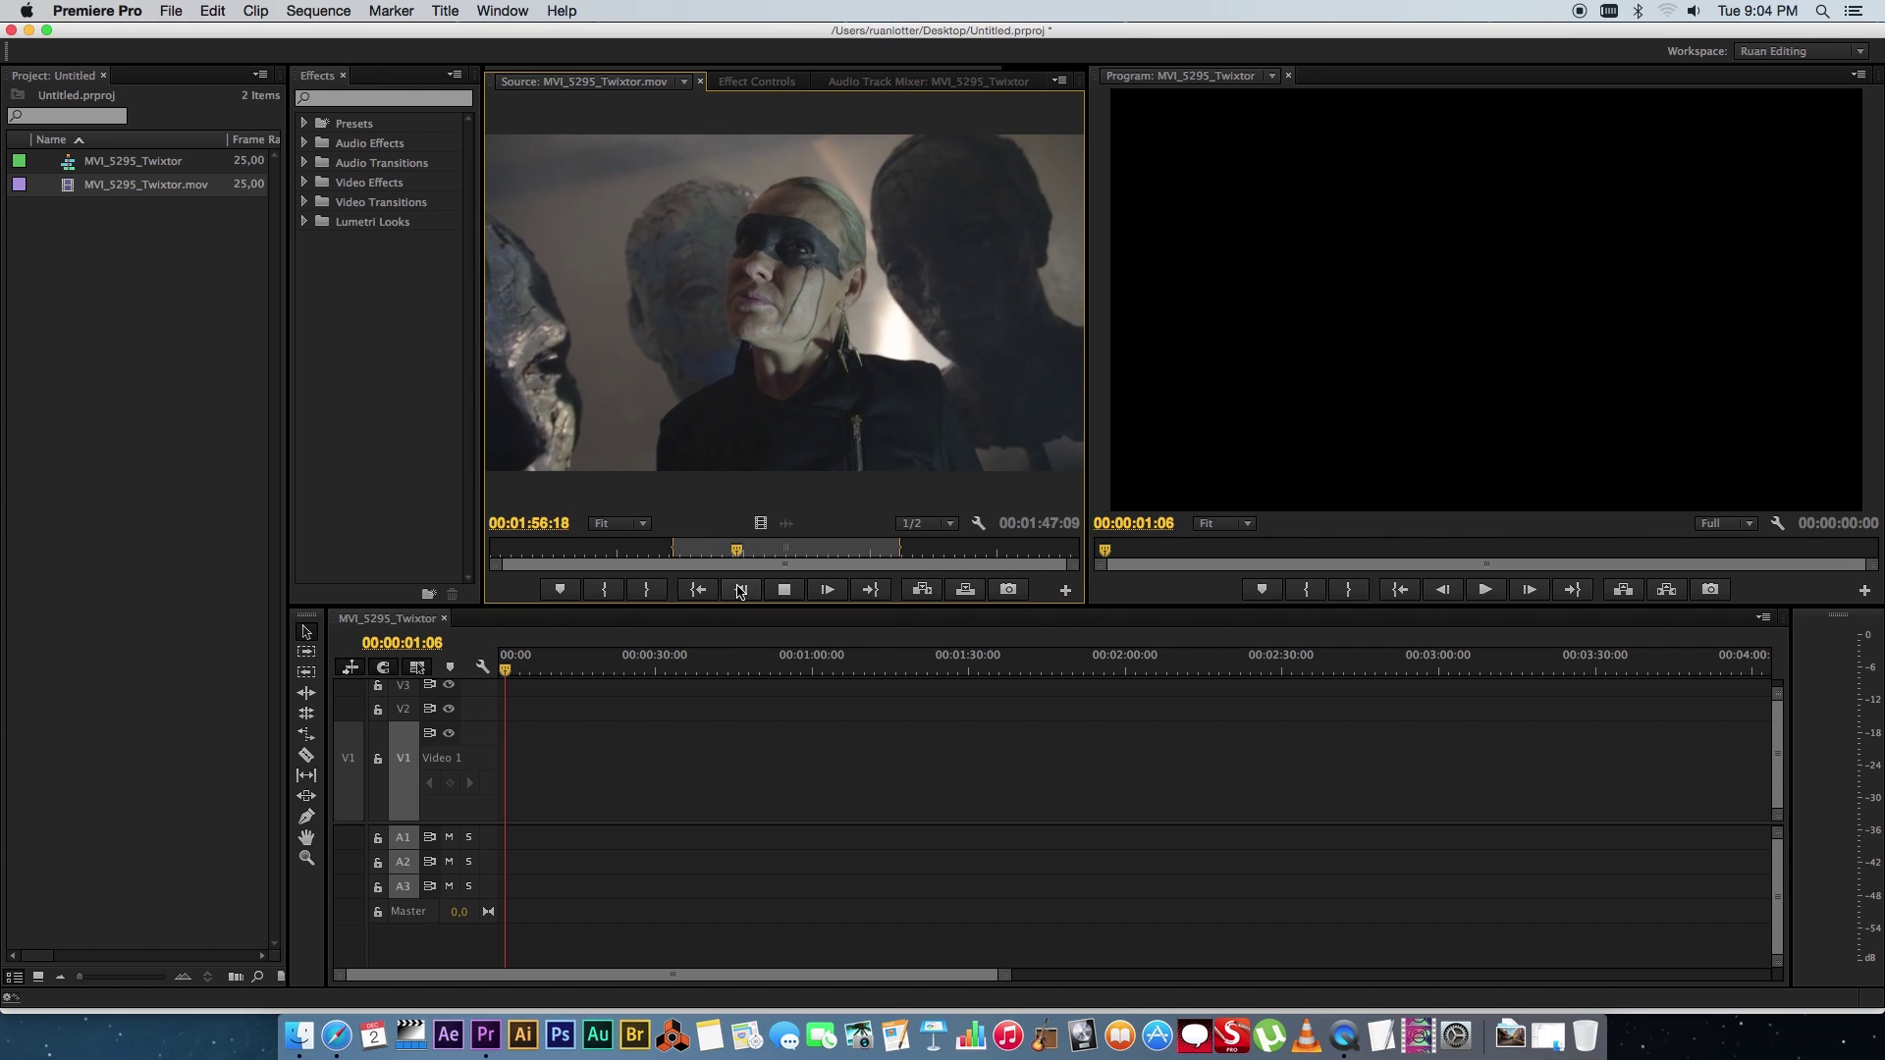
{"action": "key", "text": "space"}
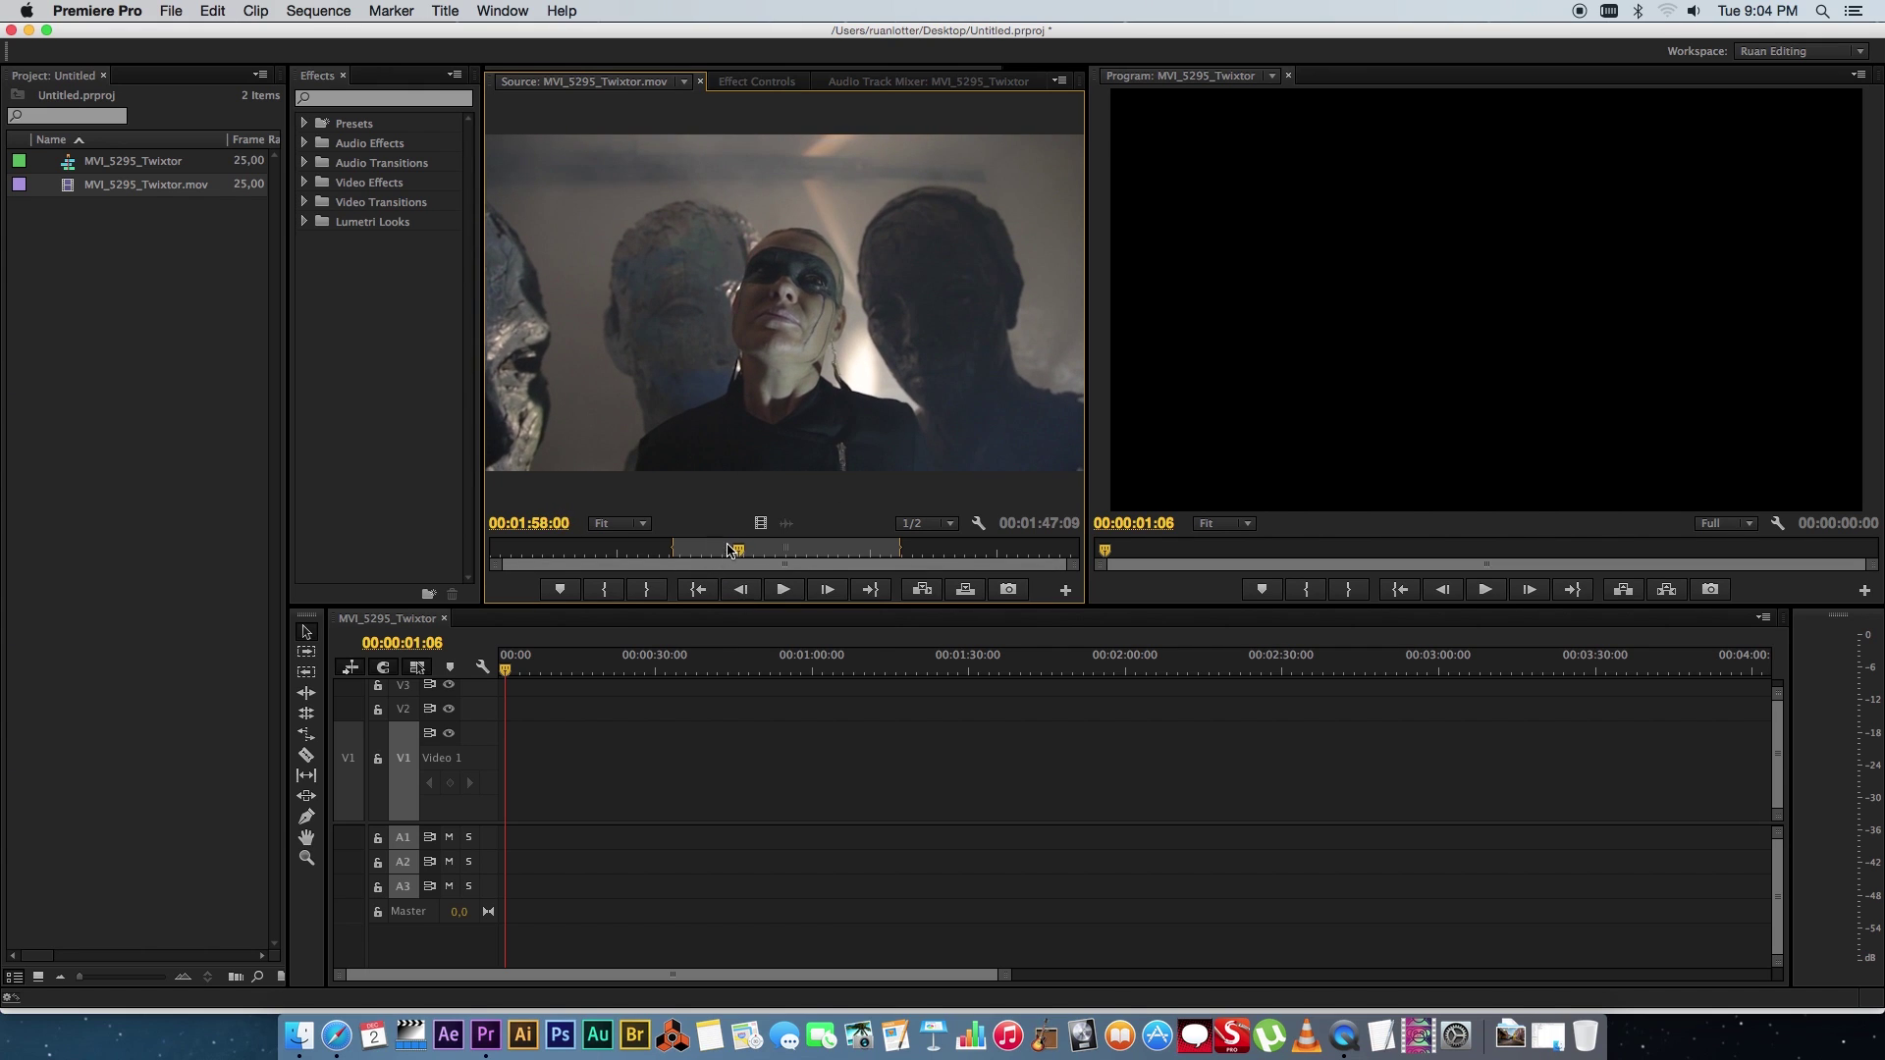
{"action": "left_click_drag", "start_coordinate": [728, 550], "coordinate": [714, 550]}
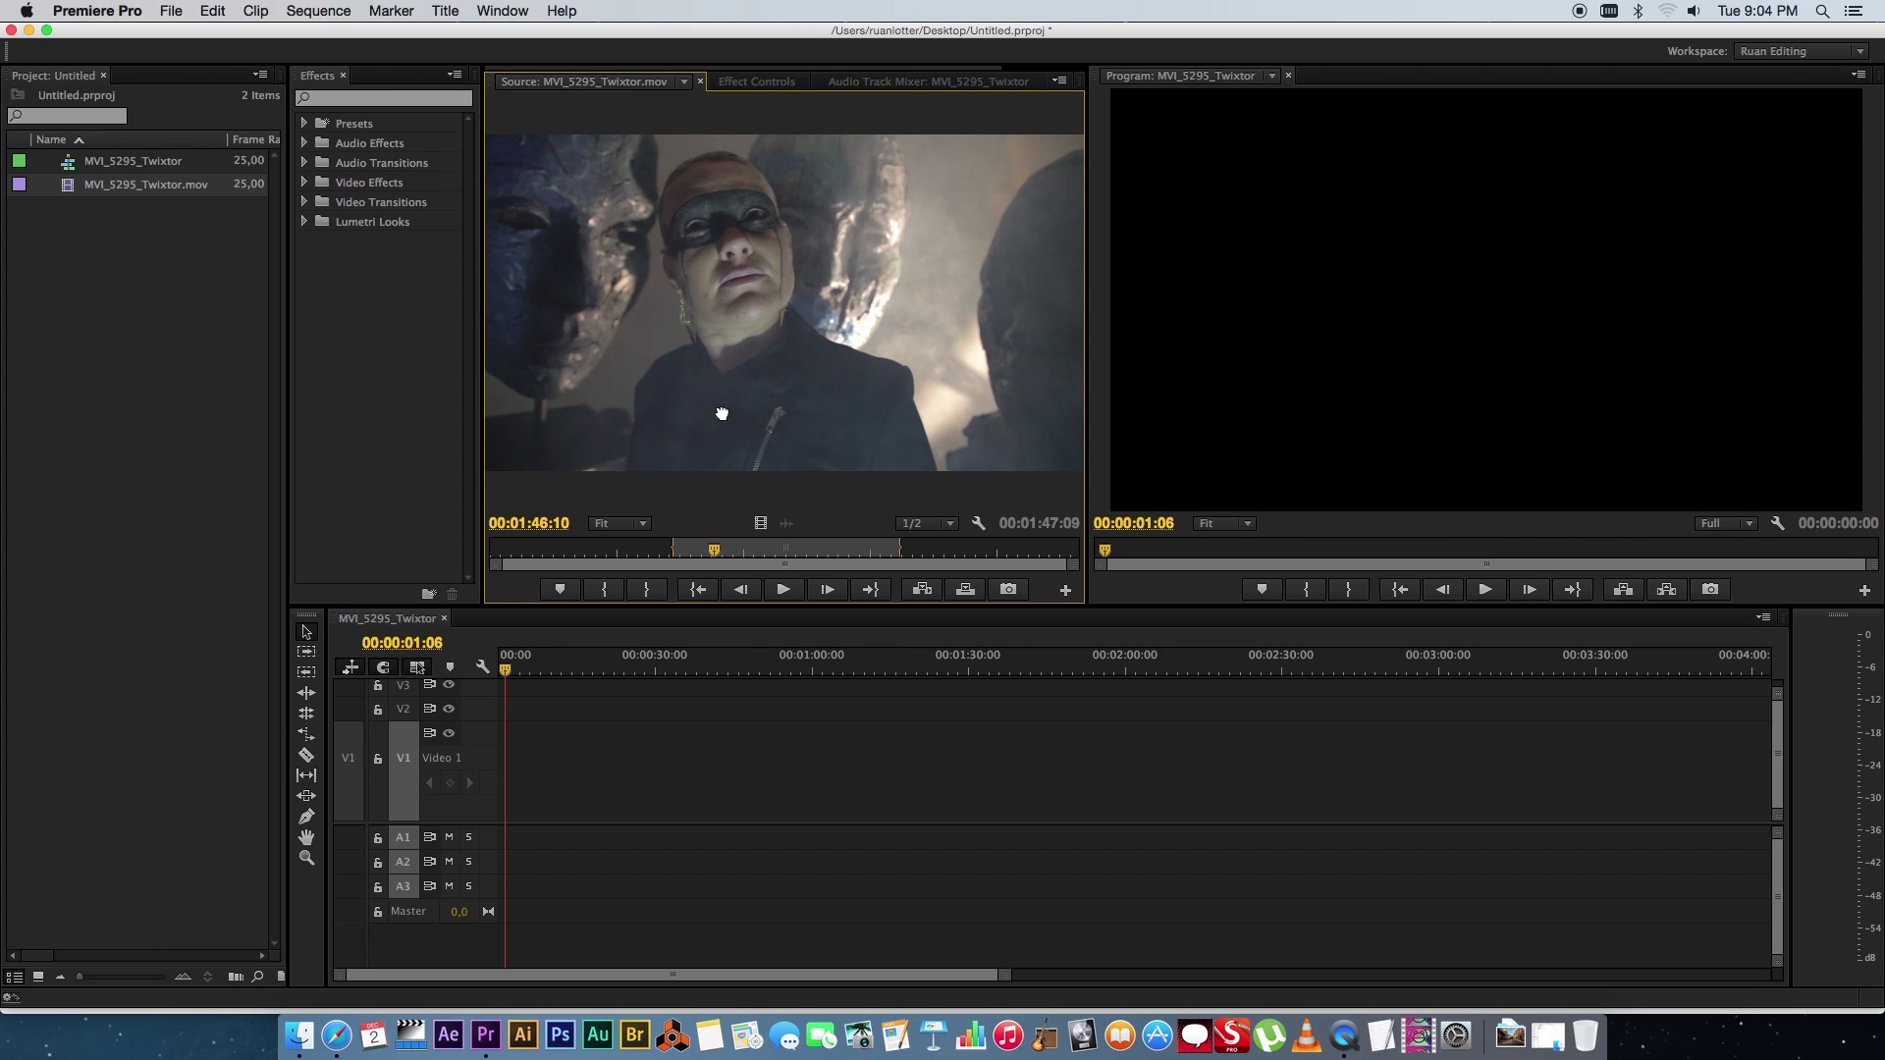
Step: Place the clip on V1 at 00:00 and enlarge the Video 1 track height
{"action": "left_click_drag", "start_coordinate": [721, 414], "coordinate": [423, 732]}
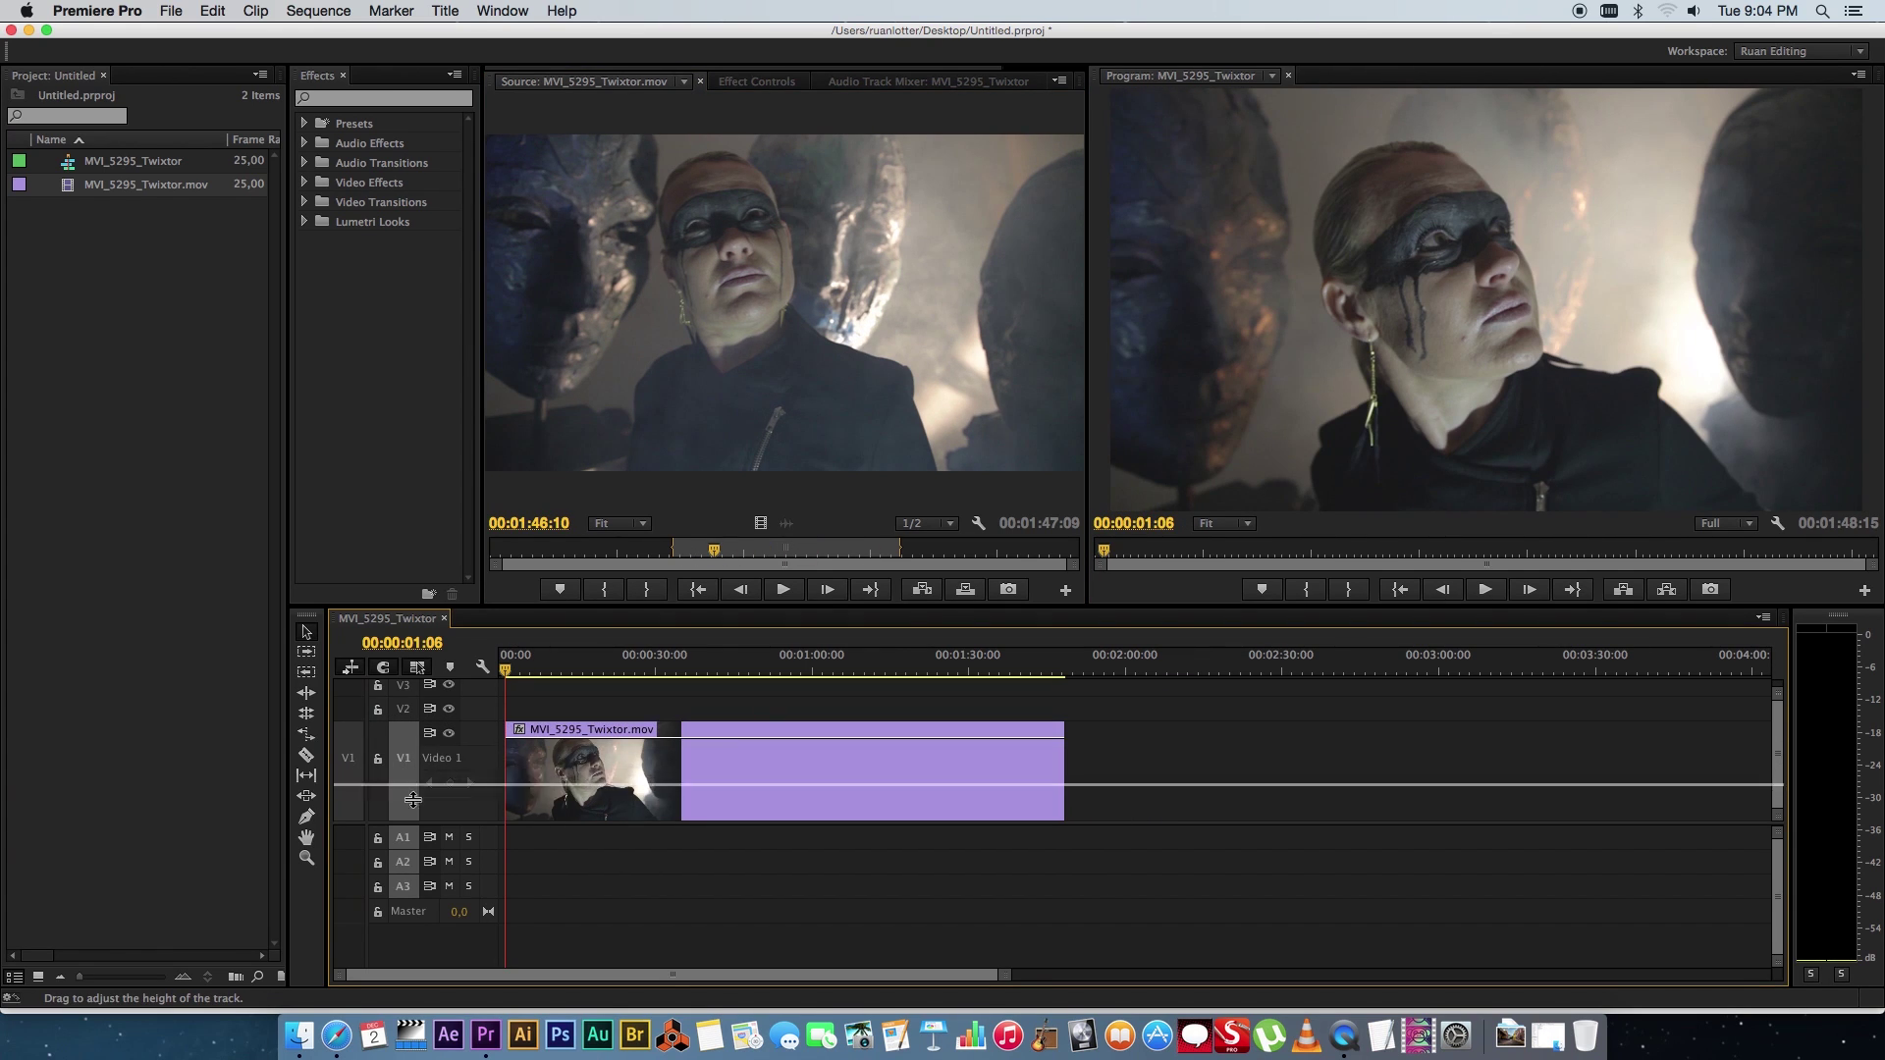
{"action": "mouse_move", "coordinate": [415, 729]}
{"action": "left_mouse_down"}
{"action": "mouse_move", "coordinate": [412, 800]}
{"action": "mouse_move", "coordinate": [419, 719]}
{"action": "left_mouse_up"}
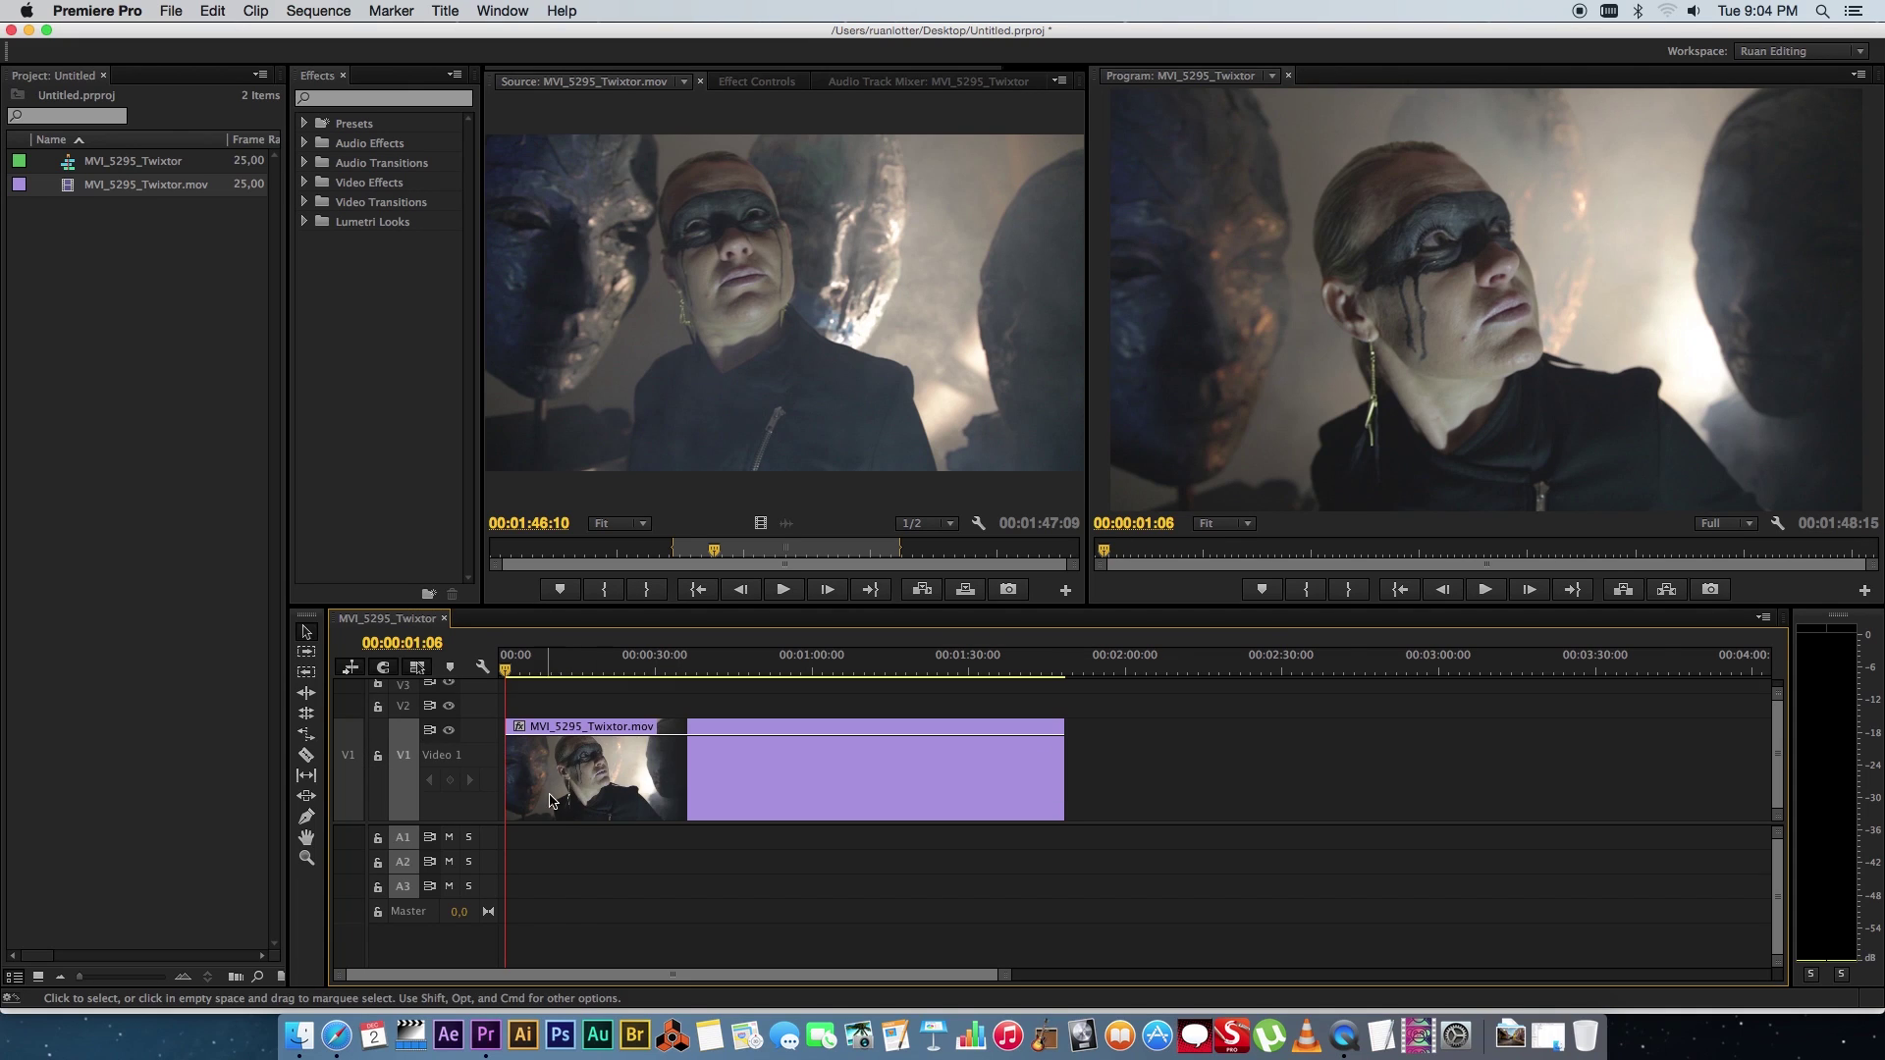
{"action": "left_click_drag", "start_coordinate": [616, 682], "coordinate": [622, 677]}
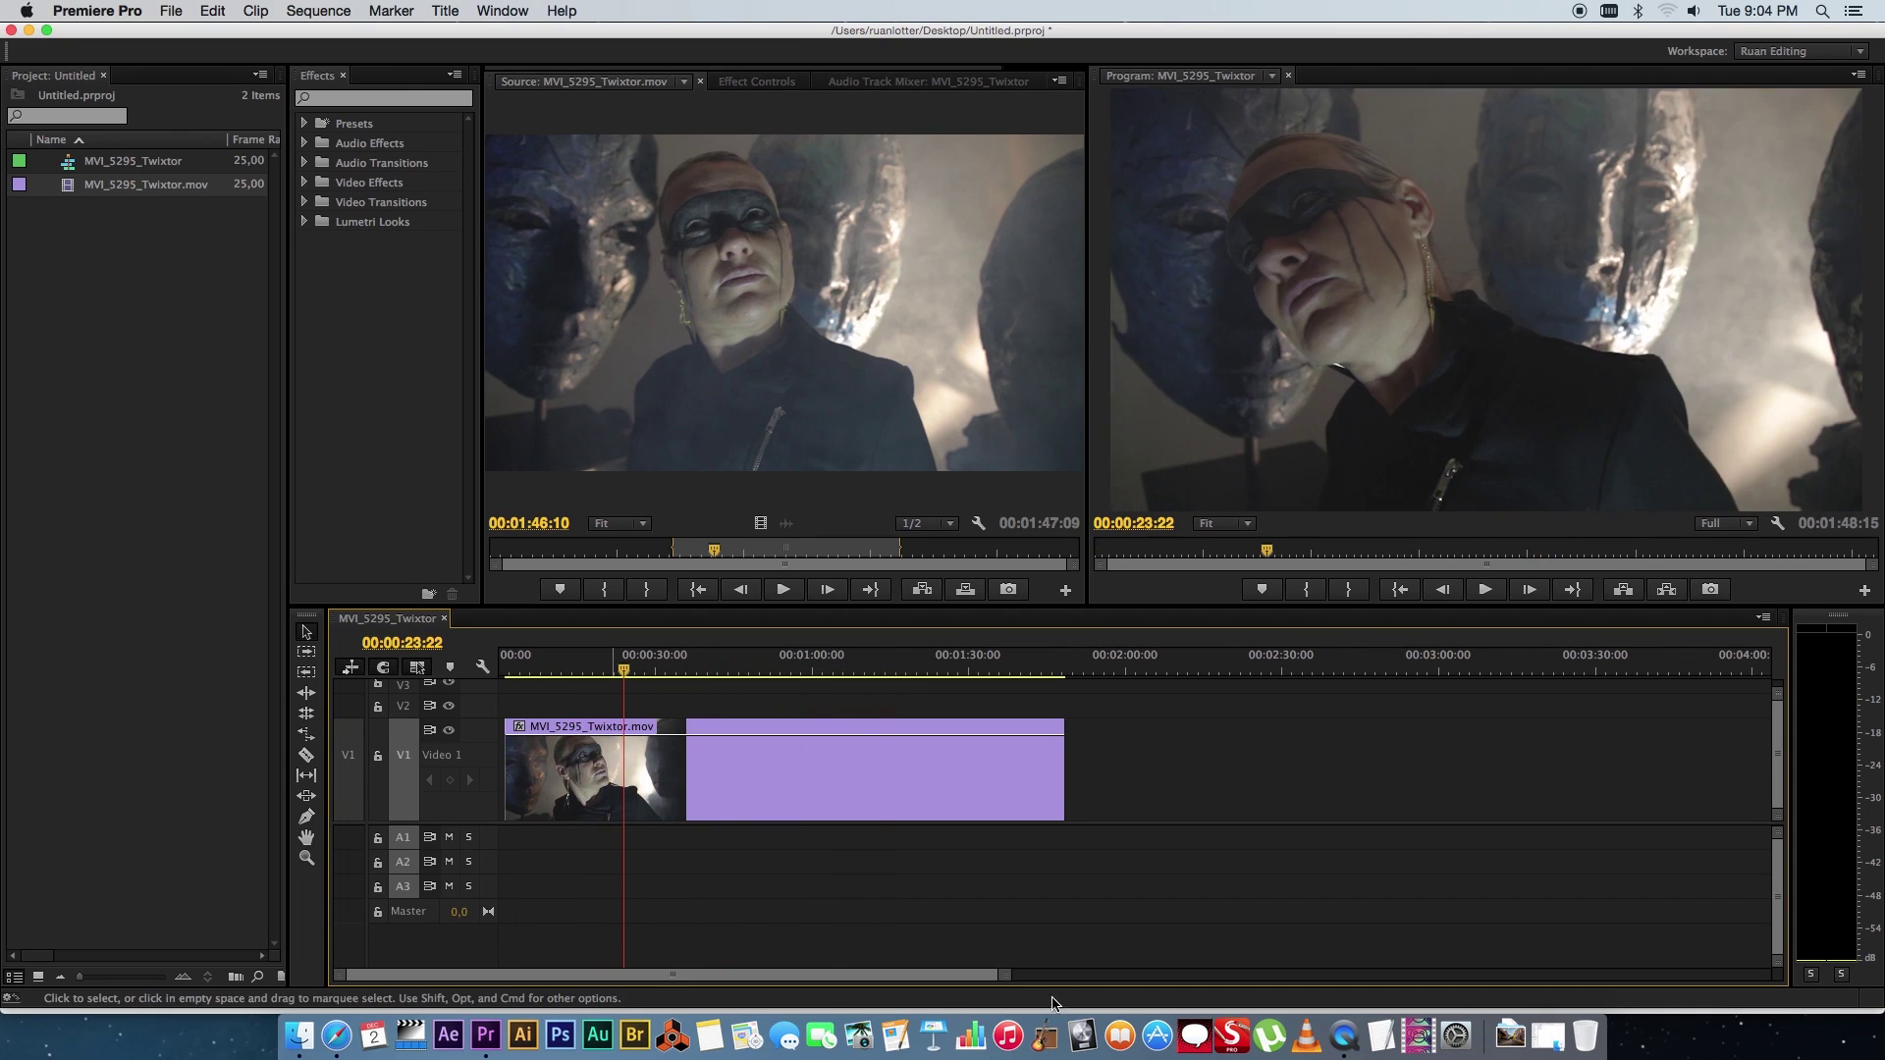
{"action": "mouse_move", "coordinate": [1002, 974]}
{"action": "left_mouse_down"}
{"action": "mouse_move", "coordinate": [951, 959]}
{"action": "mouse_move", "coordinate": [930, 988]}
{"action": "left_mouse_up"}
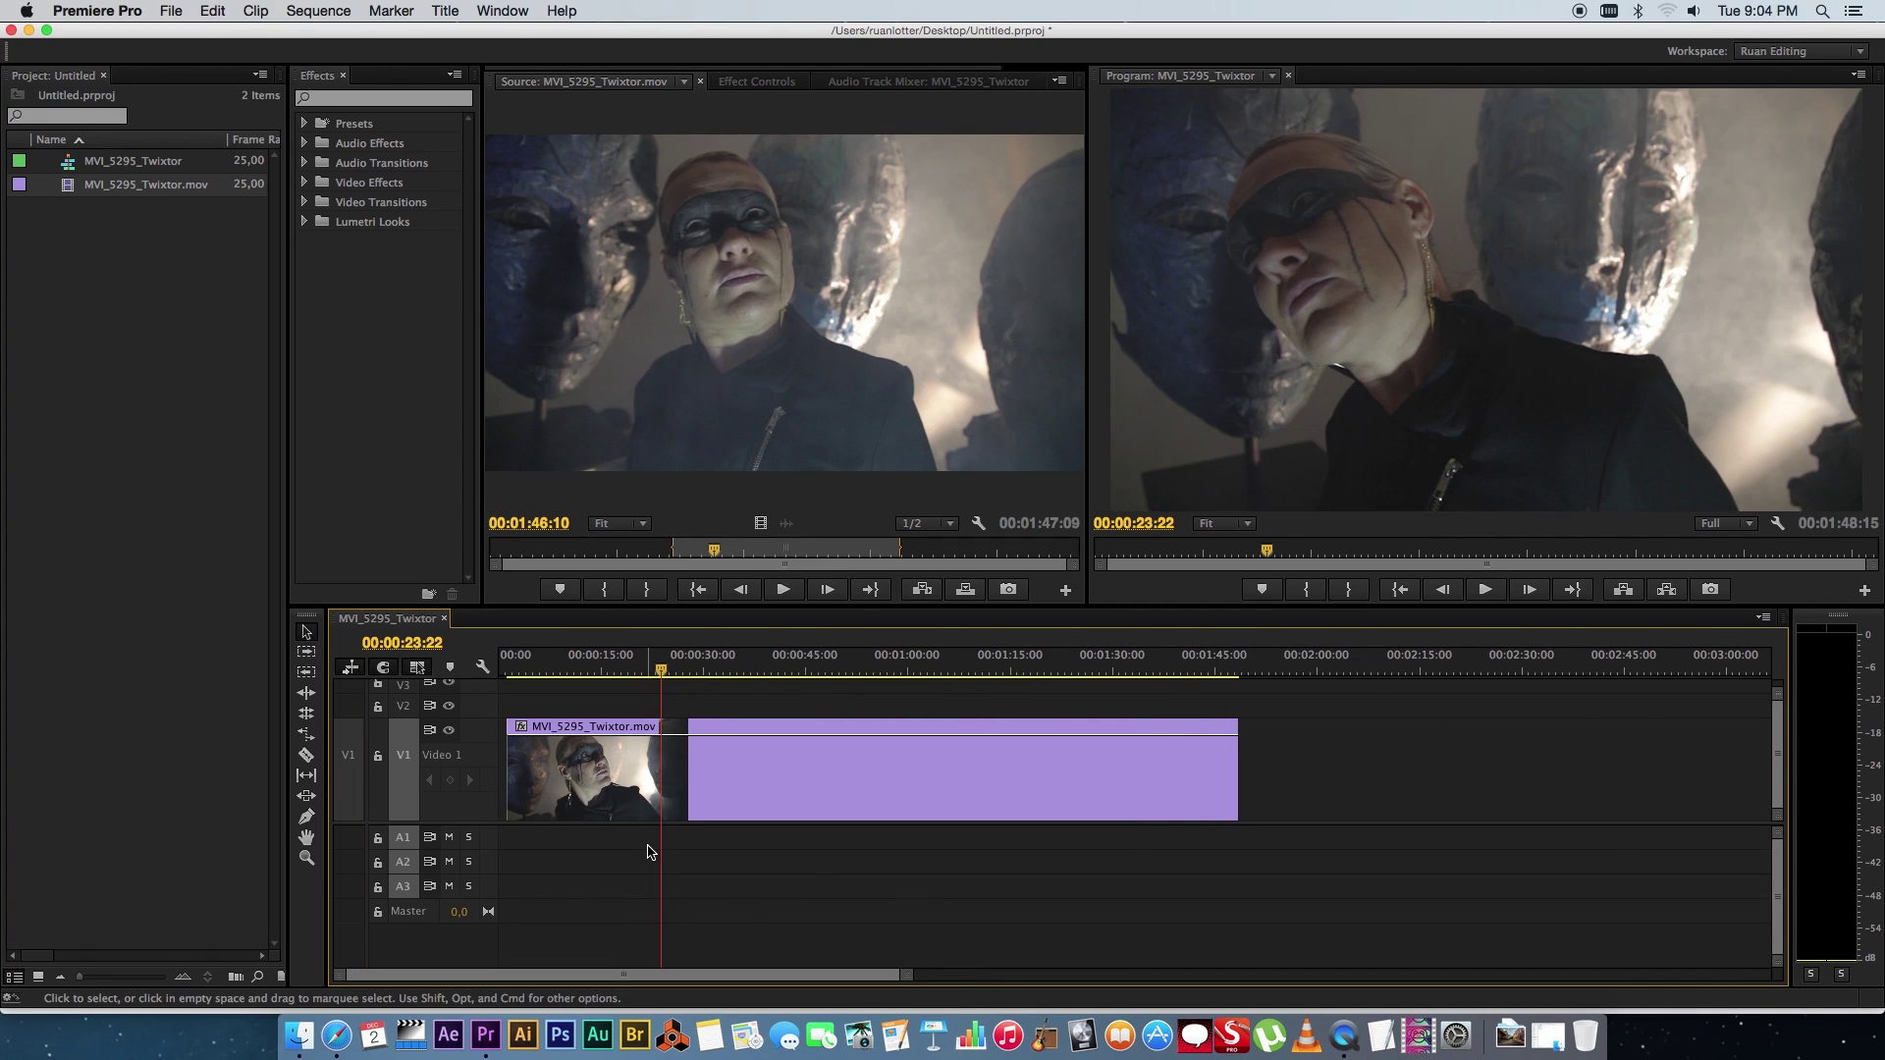
Step: Show the clip's Time Remapping > Speed line and reposition the playhead on the ruler
{"action": "right_click", "coordinate": [756, 779]}
{"action": "mouse_move", "coordinate": [848, 994]}
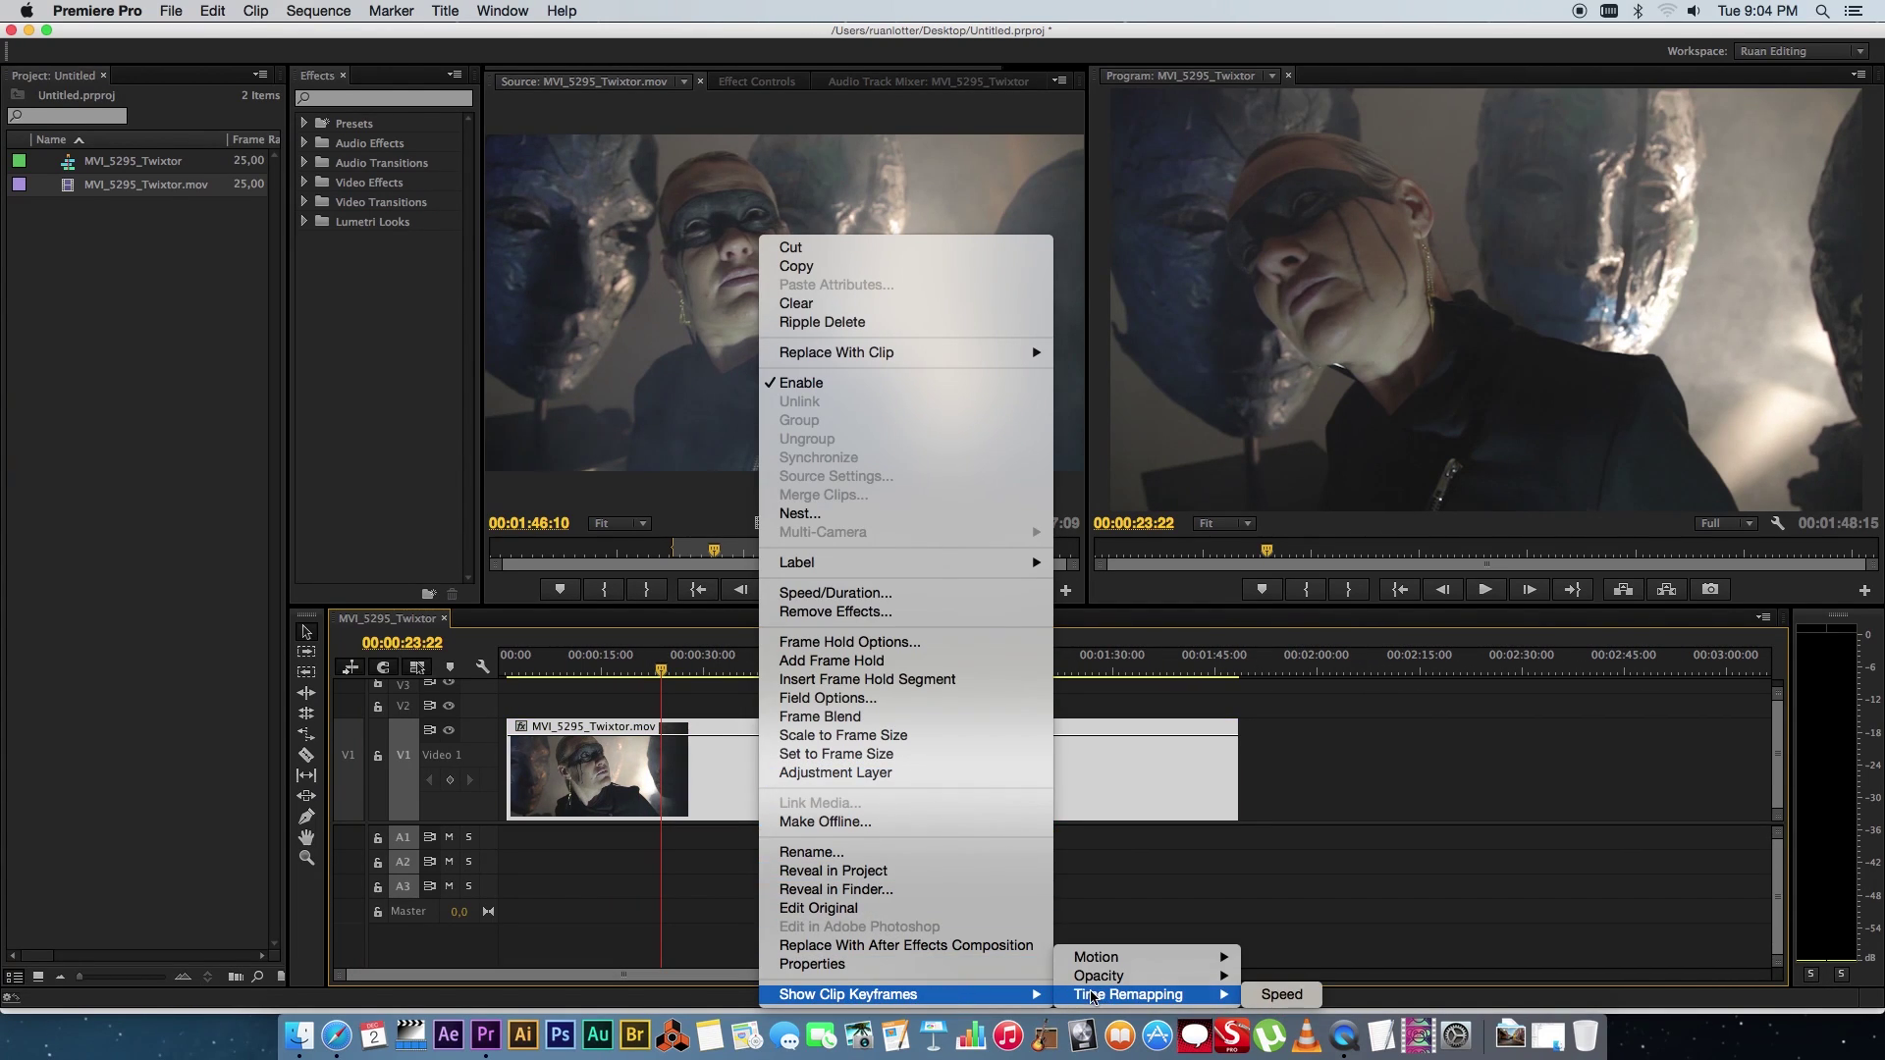
{"action": "left_click", "coordinate": [1281, 996]}
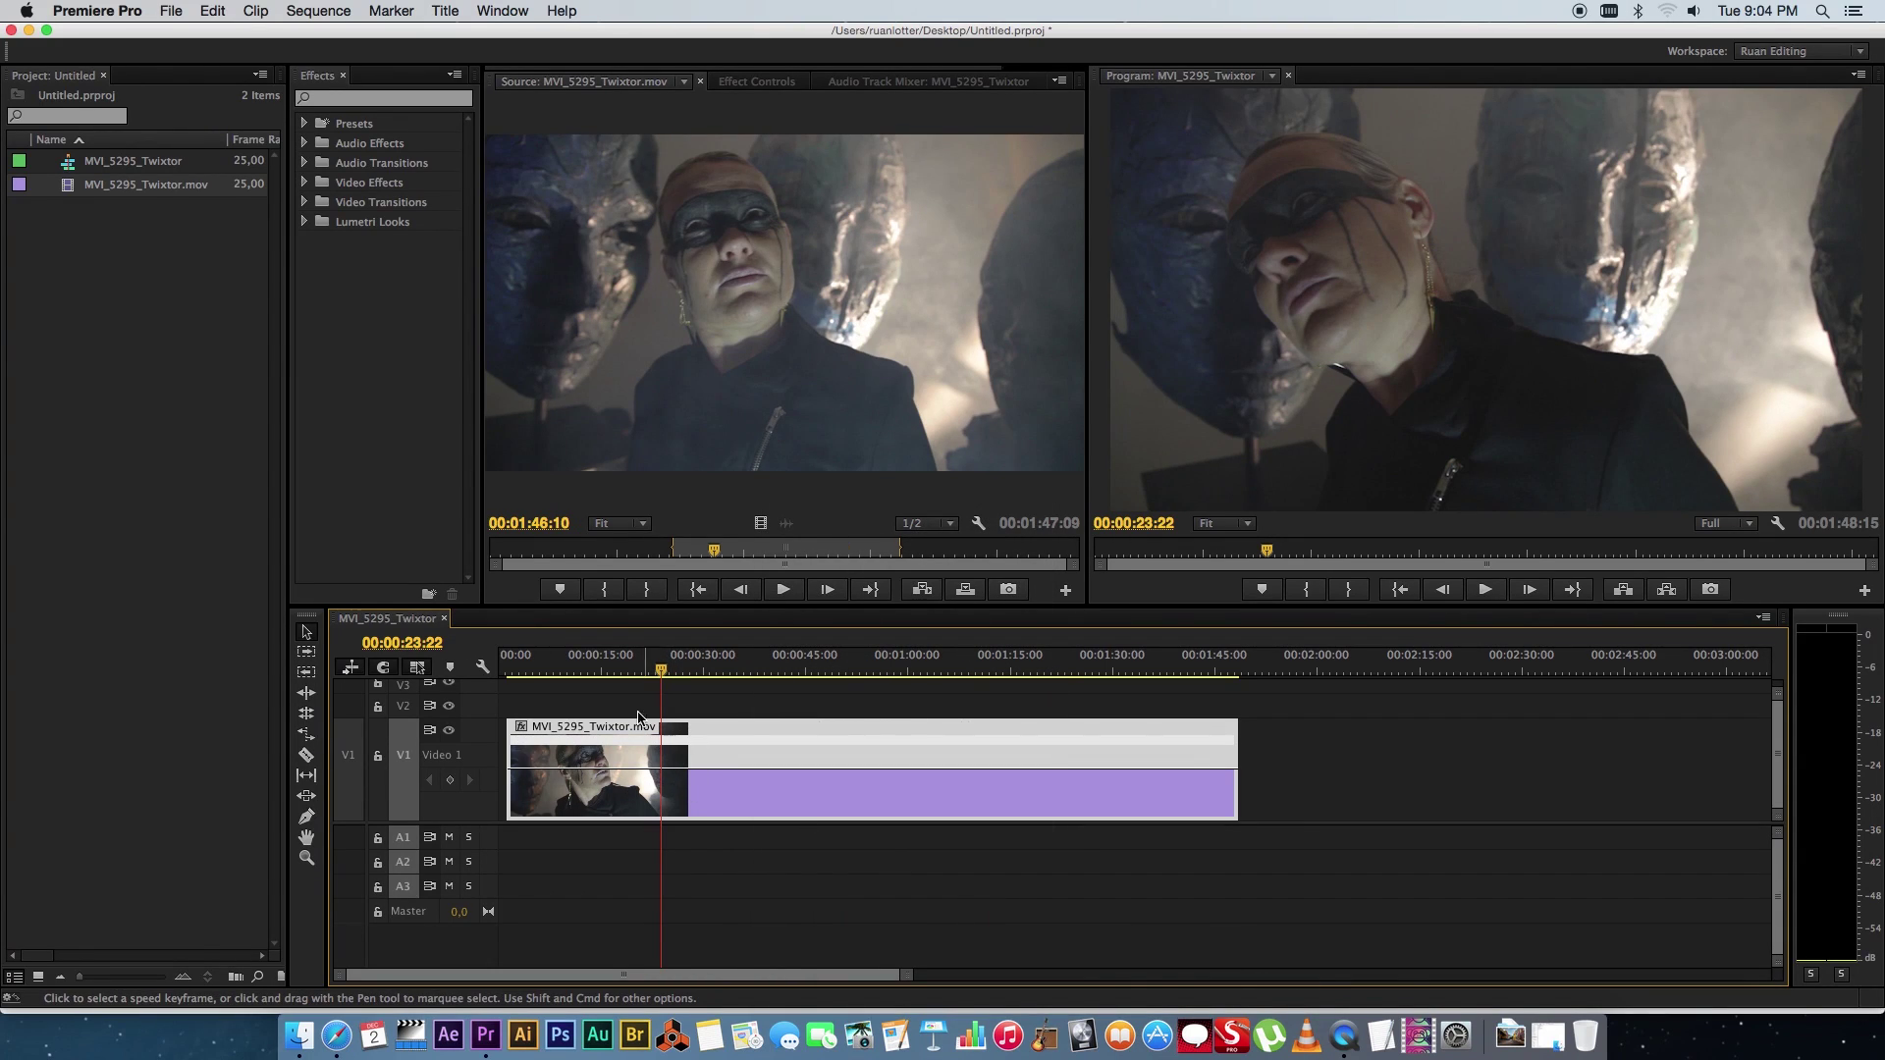
{"action": "left_click", "coordinate": [609, 665]}
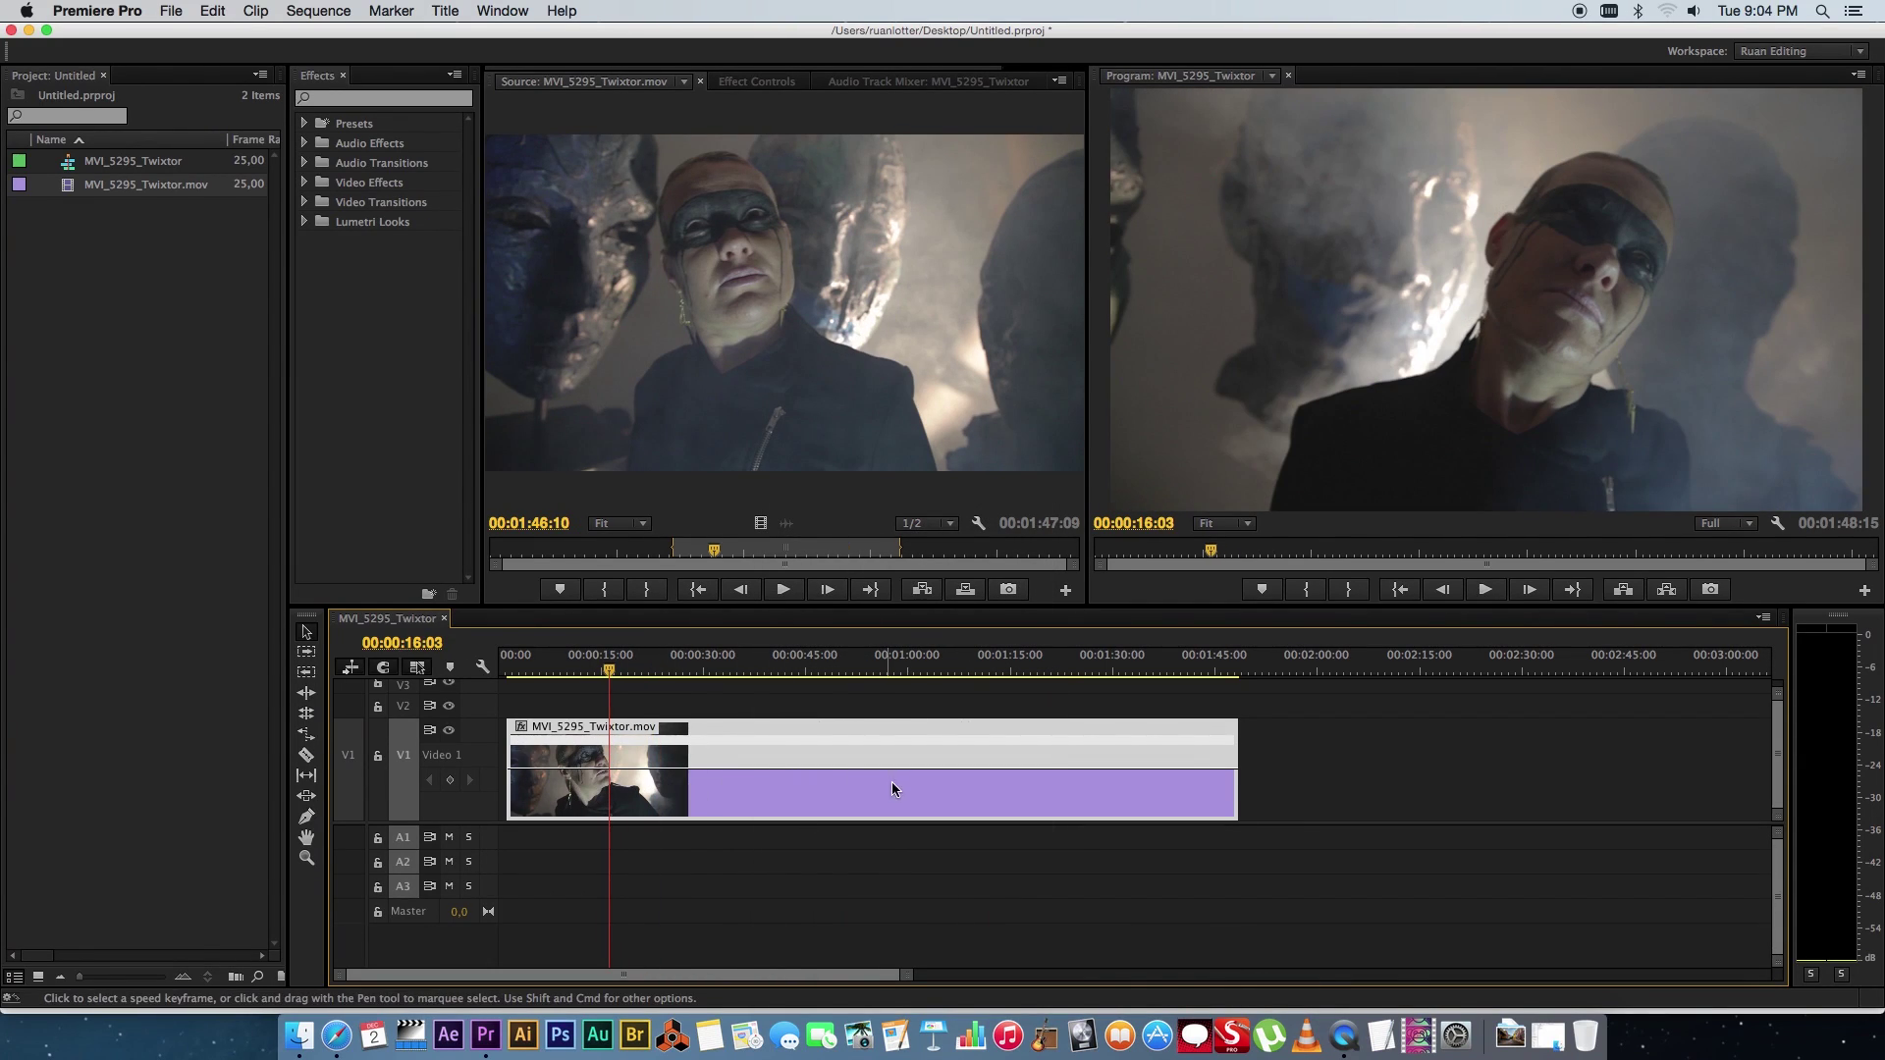
{"action": "key", "text": "Left"}
{"action": "key", "text": "Left"}
{"action": "key", "text": "Left"}
Step: Move the clip to start at 00:00:00:00 on V1 and scrub to about 00:00:22:15
{"action": "mouse_move", "coordinate": [604, 666]}
{"action": "left_mouse_down"}
{"action": "mouse_move", "coordinate": [515, 672]}
{"action": "mouse_move", "coordinate": [698, 650]}
{"action": "mouse_move", "coordinate": [501, 670]}
{"action": "left_mouse_up"}
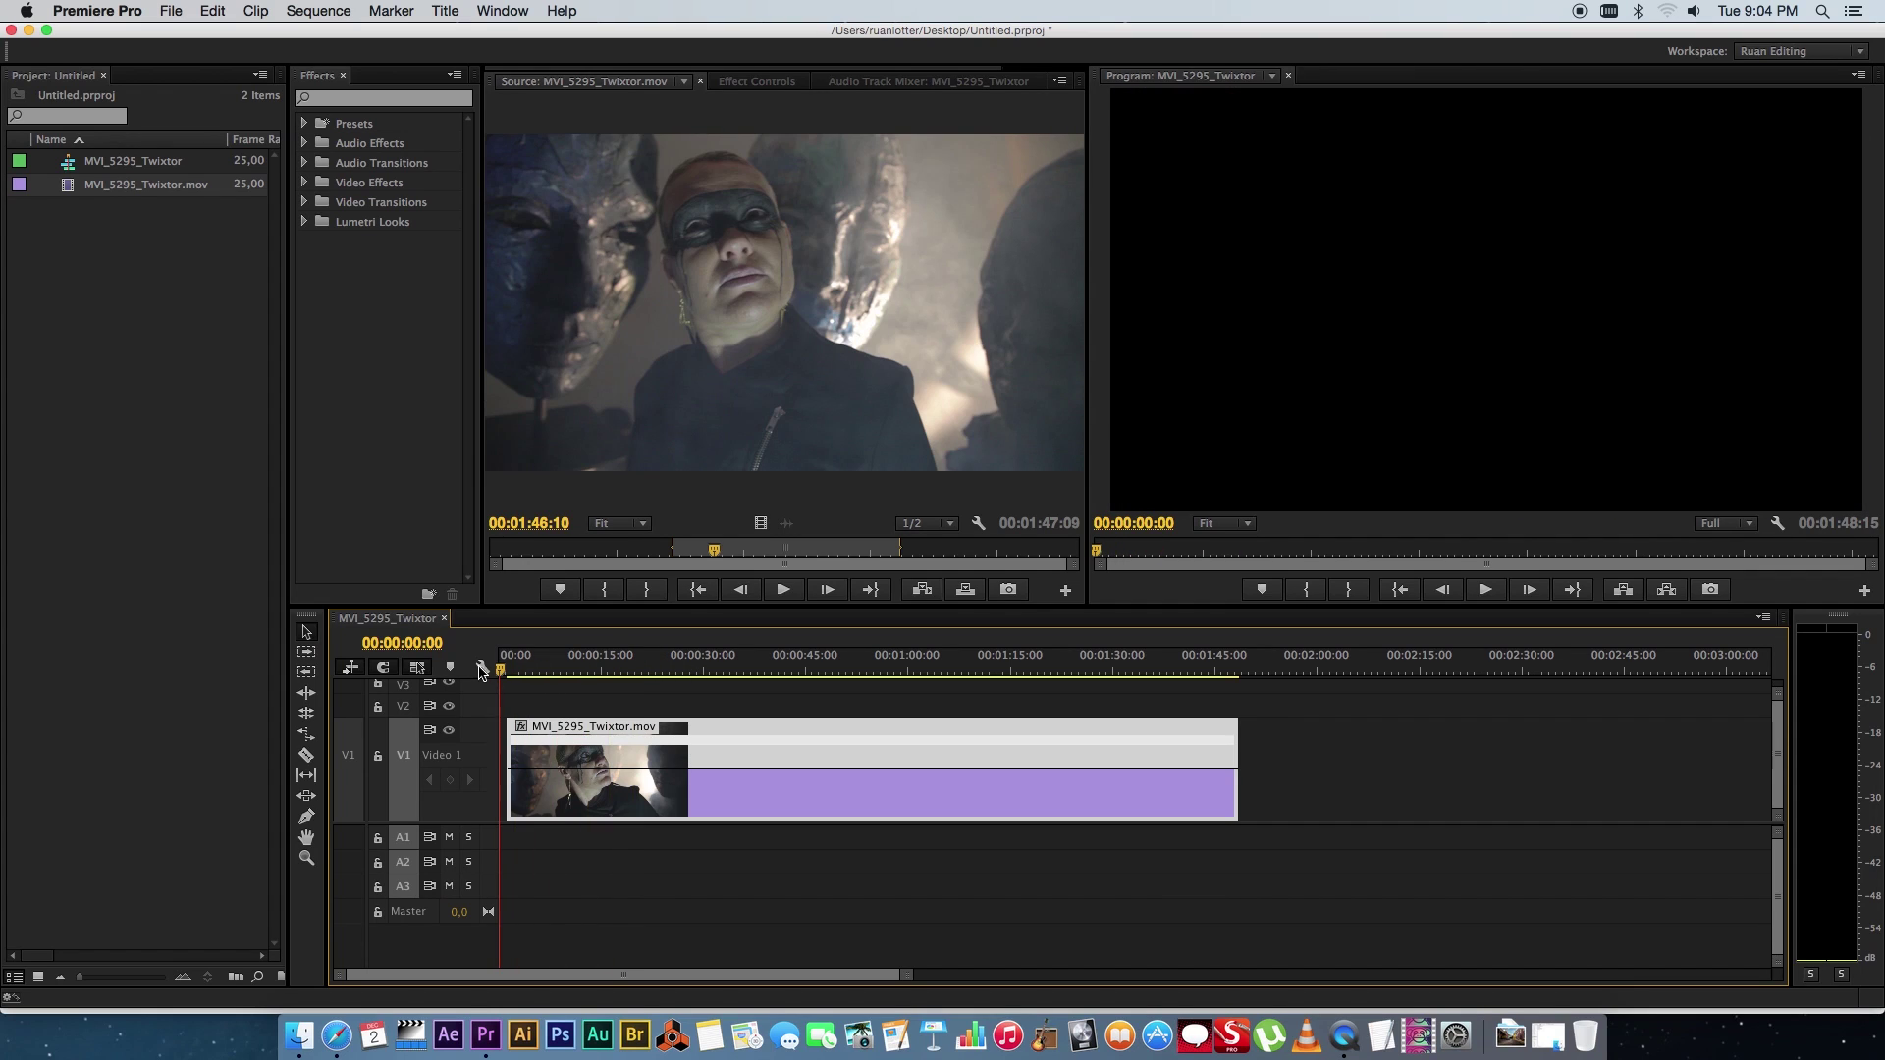
{"action": "mouse_move", "coordinate": [609, 738]}
{"action": "left_mouse_down"}
{"action": "mouse_move", "coordinate": [510, 663]}
{"action": "mouse_move", "coordinate": [667, 650]}
{"action": "mouse_move", "coordinate": [643, 664]}
{"action": "left_mouse_up"}
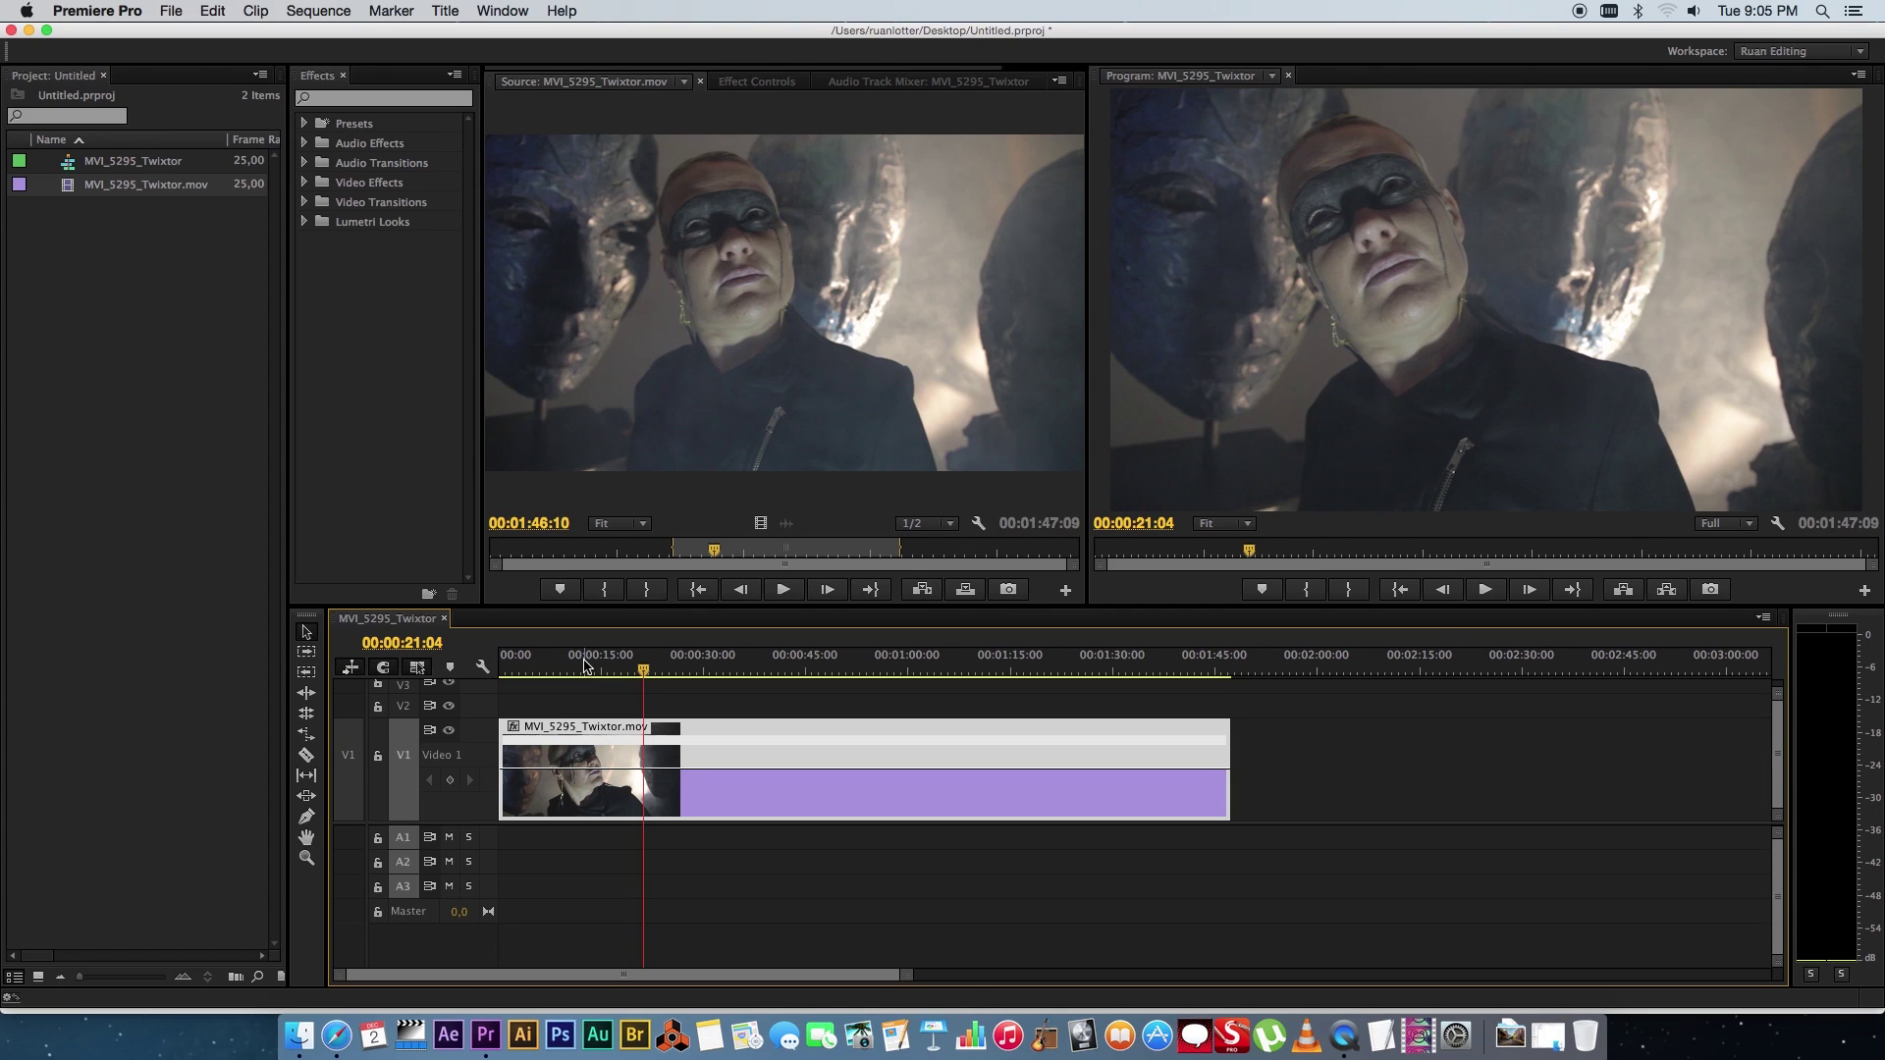
{"action": "left_click_drag", "start_coordinate": [610, 664], "coordinate": [654, 666]}
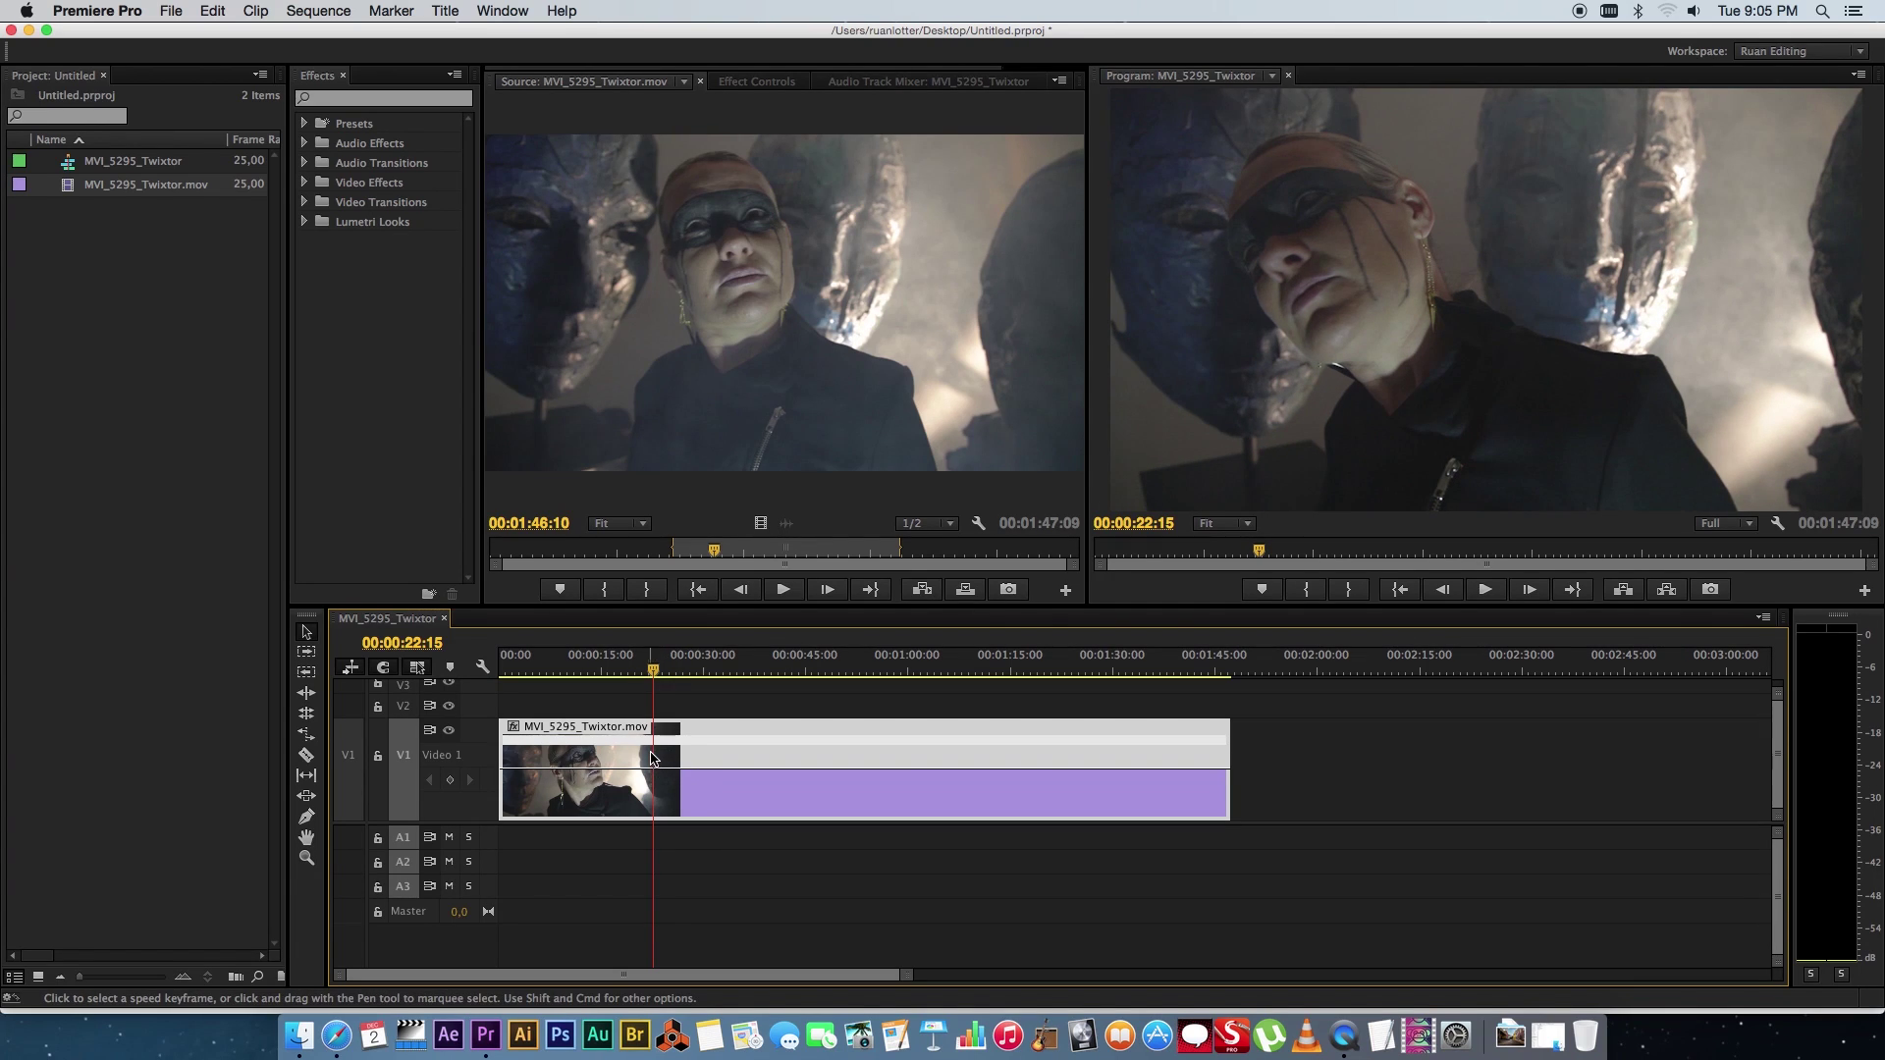
Step: Add a speed keyframe at about 22 seconds and raise the section before it to 1000%
{"action": "left_click", "coordinate": [656, 771], "text": "super"}
{"action": "left_click_drag", "start_coordinate": [646, 666], "coordinate": [561, 670]}
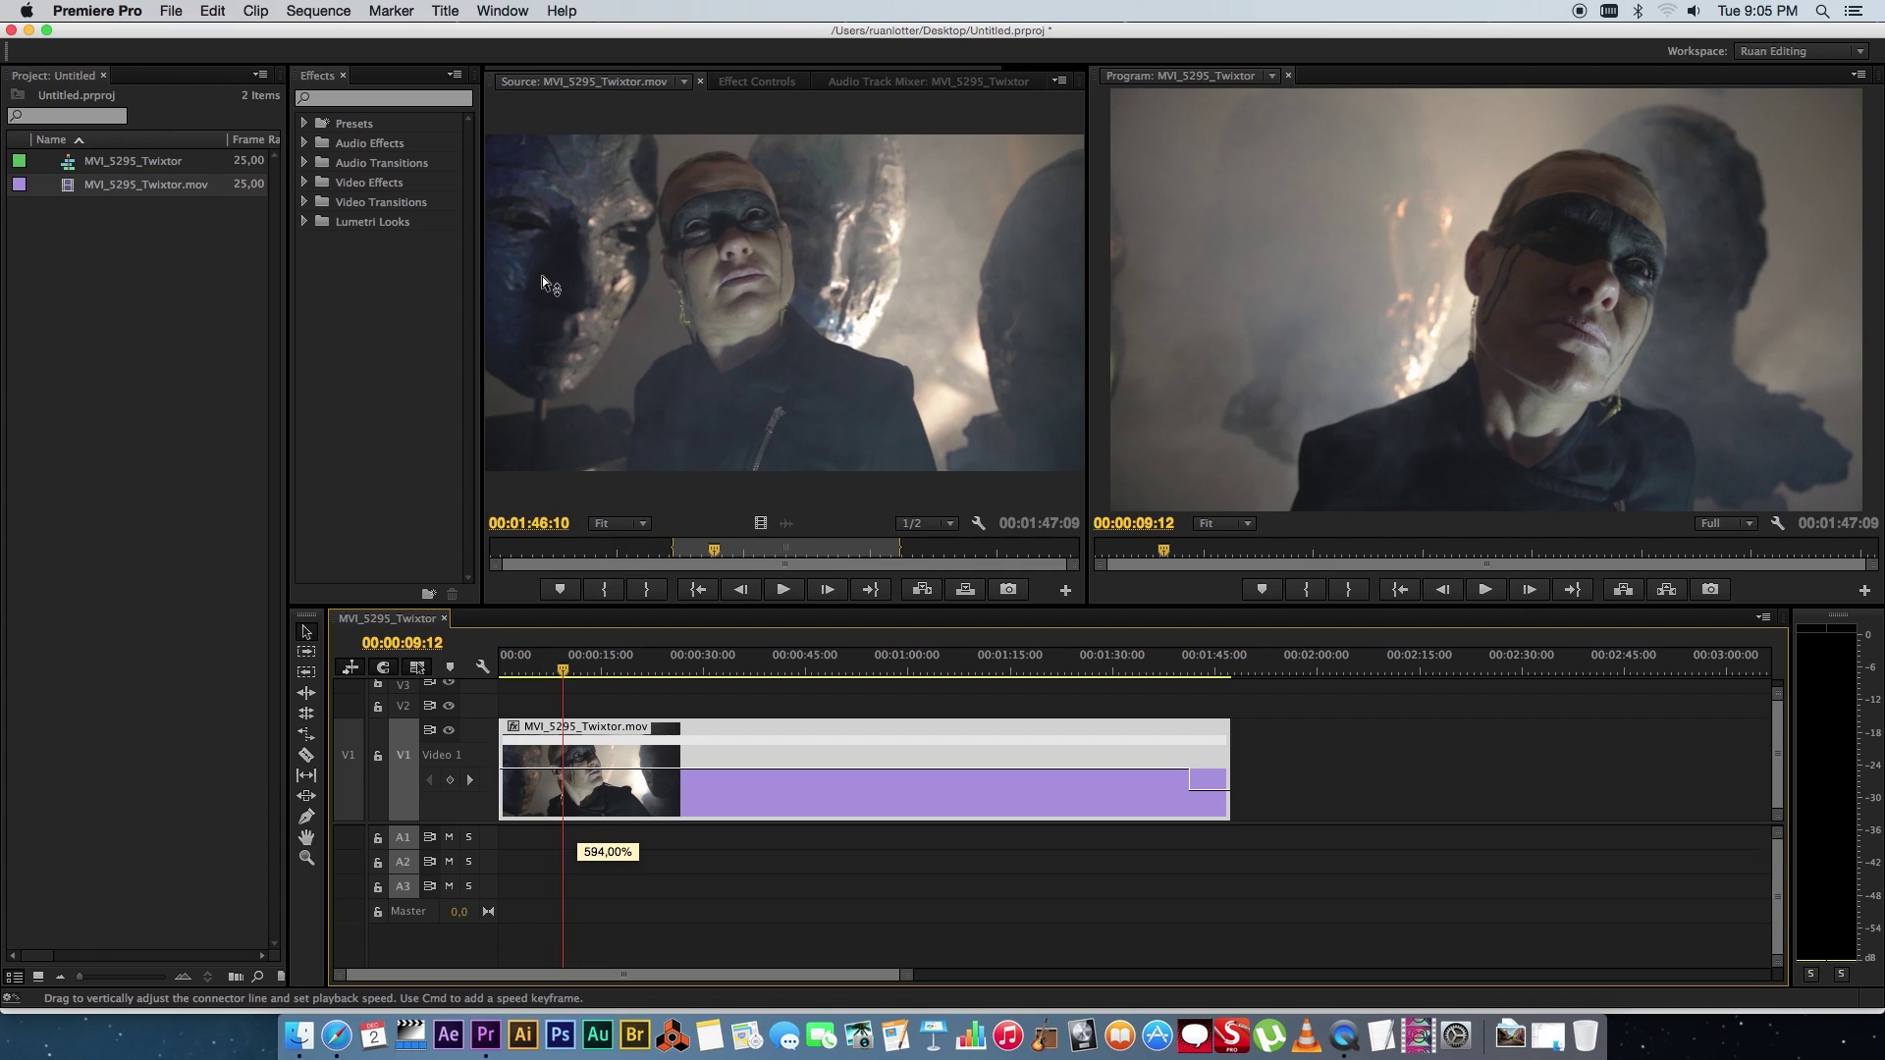
{"action": "left_click_drag", "start_coordinate": [545, 218], "coordinate": [594, 706]}
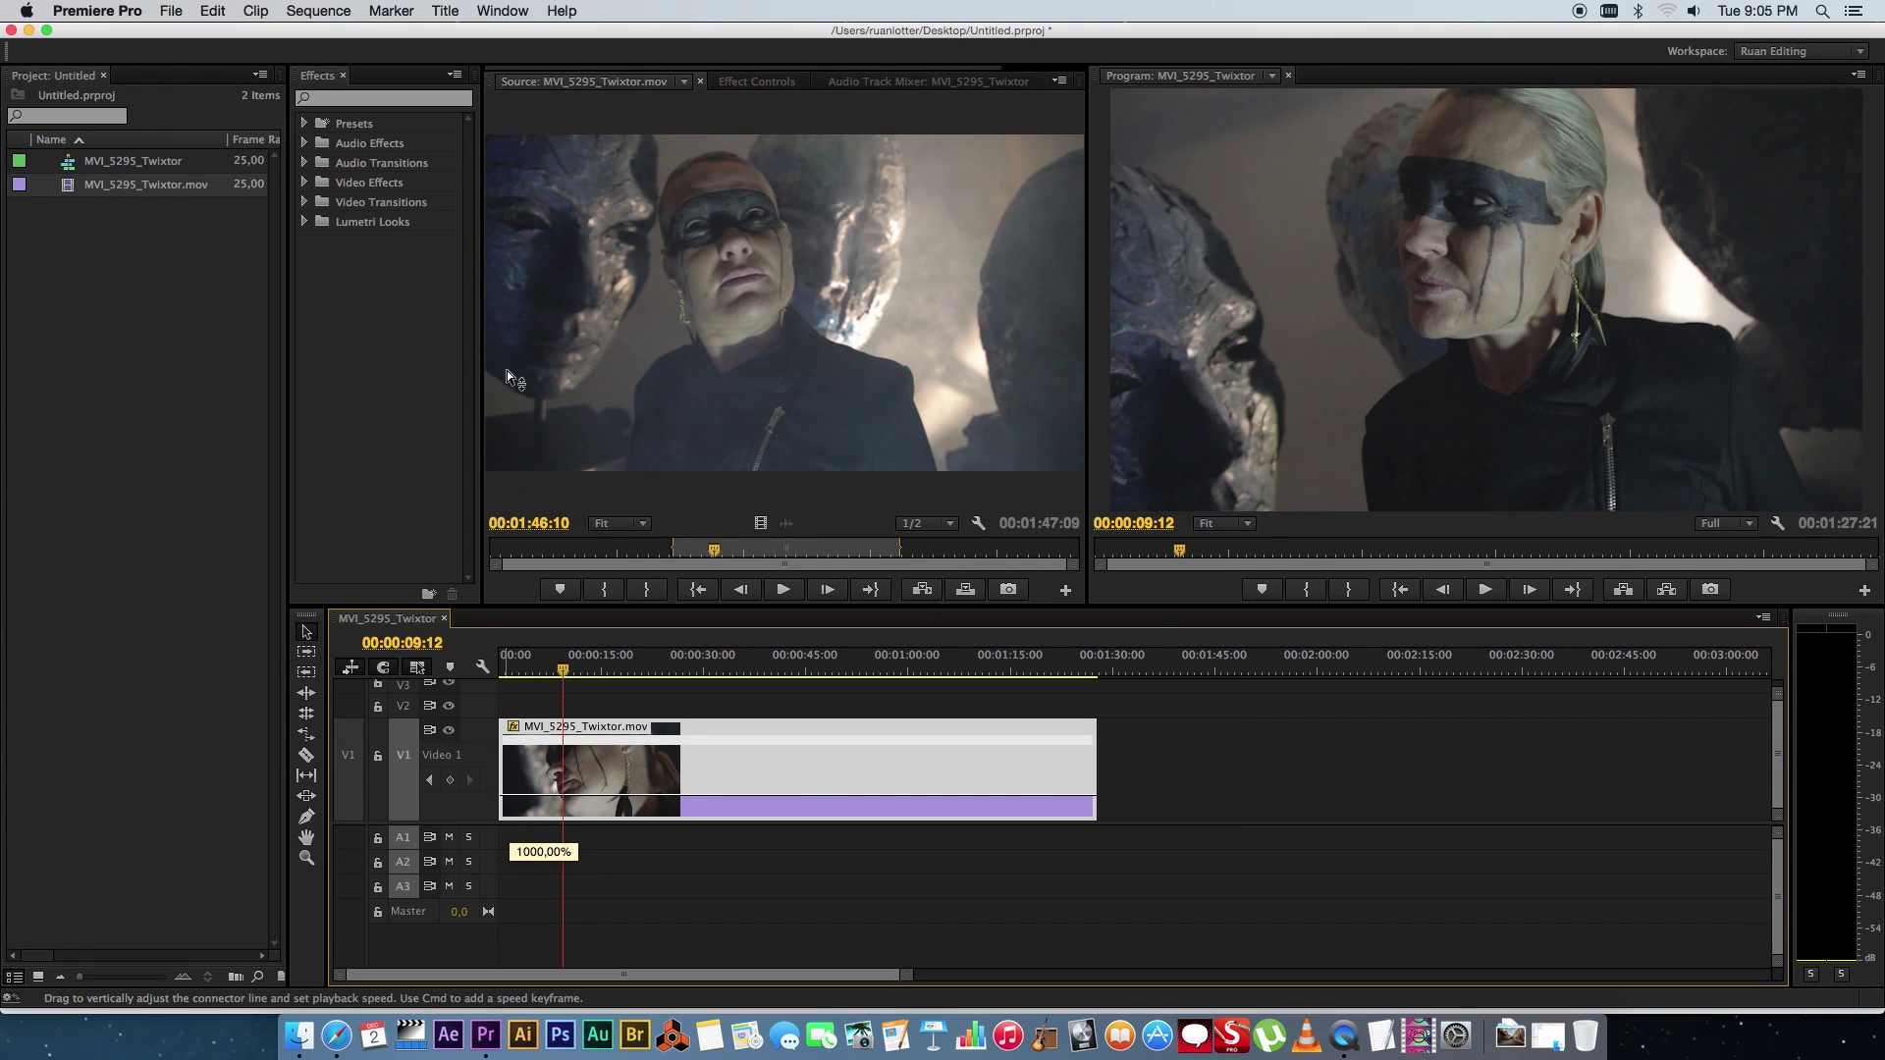
{"action": "left_click_drag", "start_coordinate": [506, 378], "coordinate": [586, 576]}
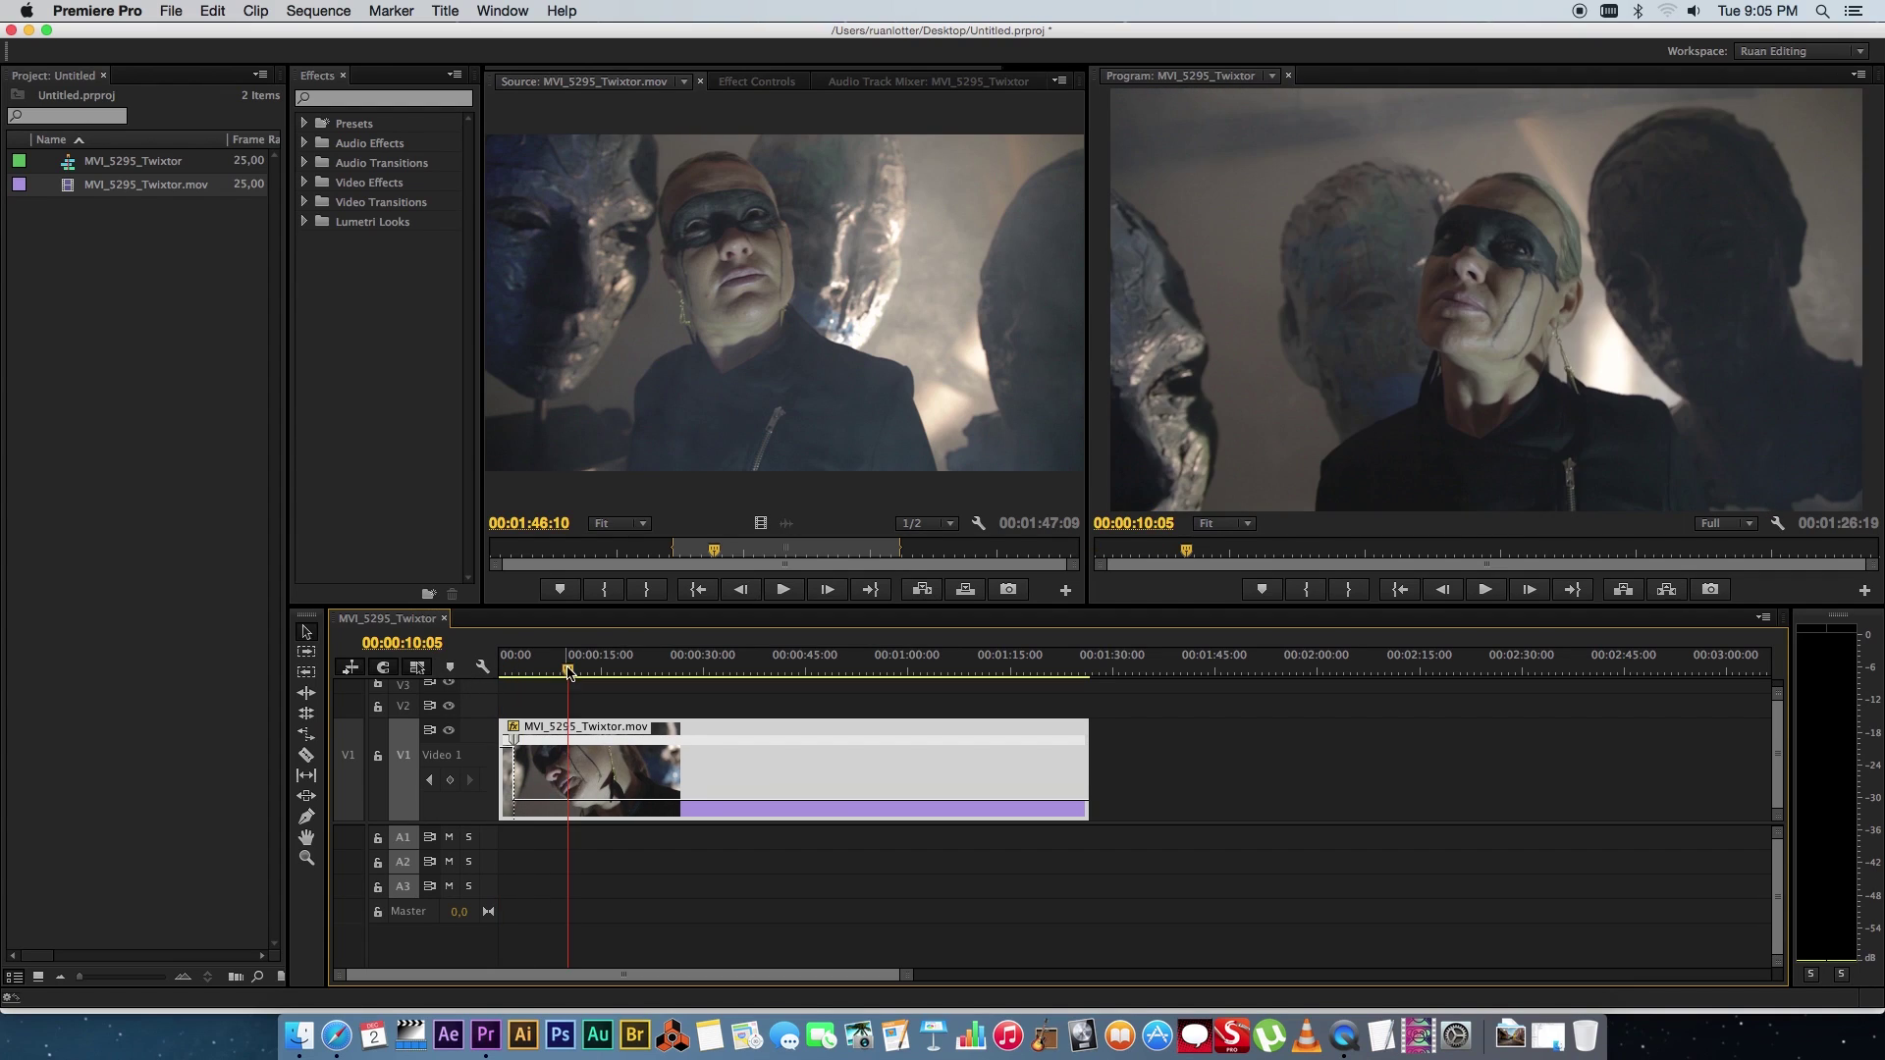
{"action": "left_click_drag", "start_coordinate": [564, 674], "coordinate": [501, 673]}
{"action": "left_click_drag", "start_coordinate": [906, 976], "coordinate": [450, 975]}
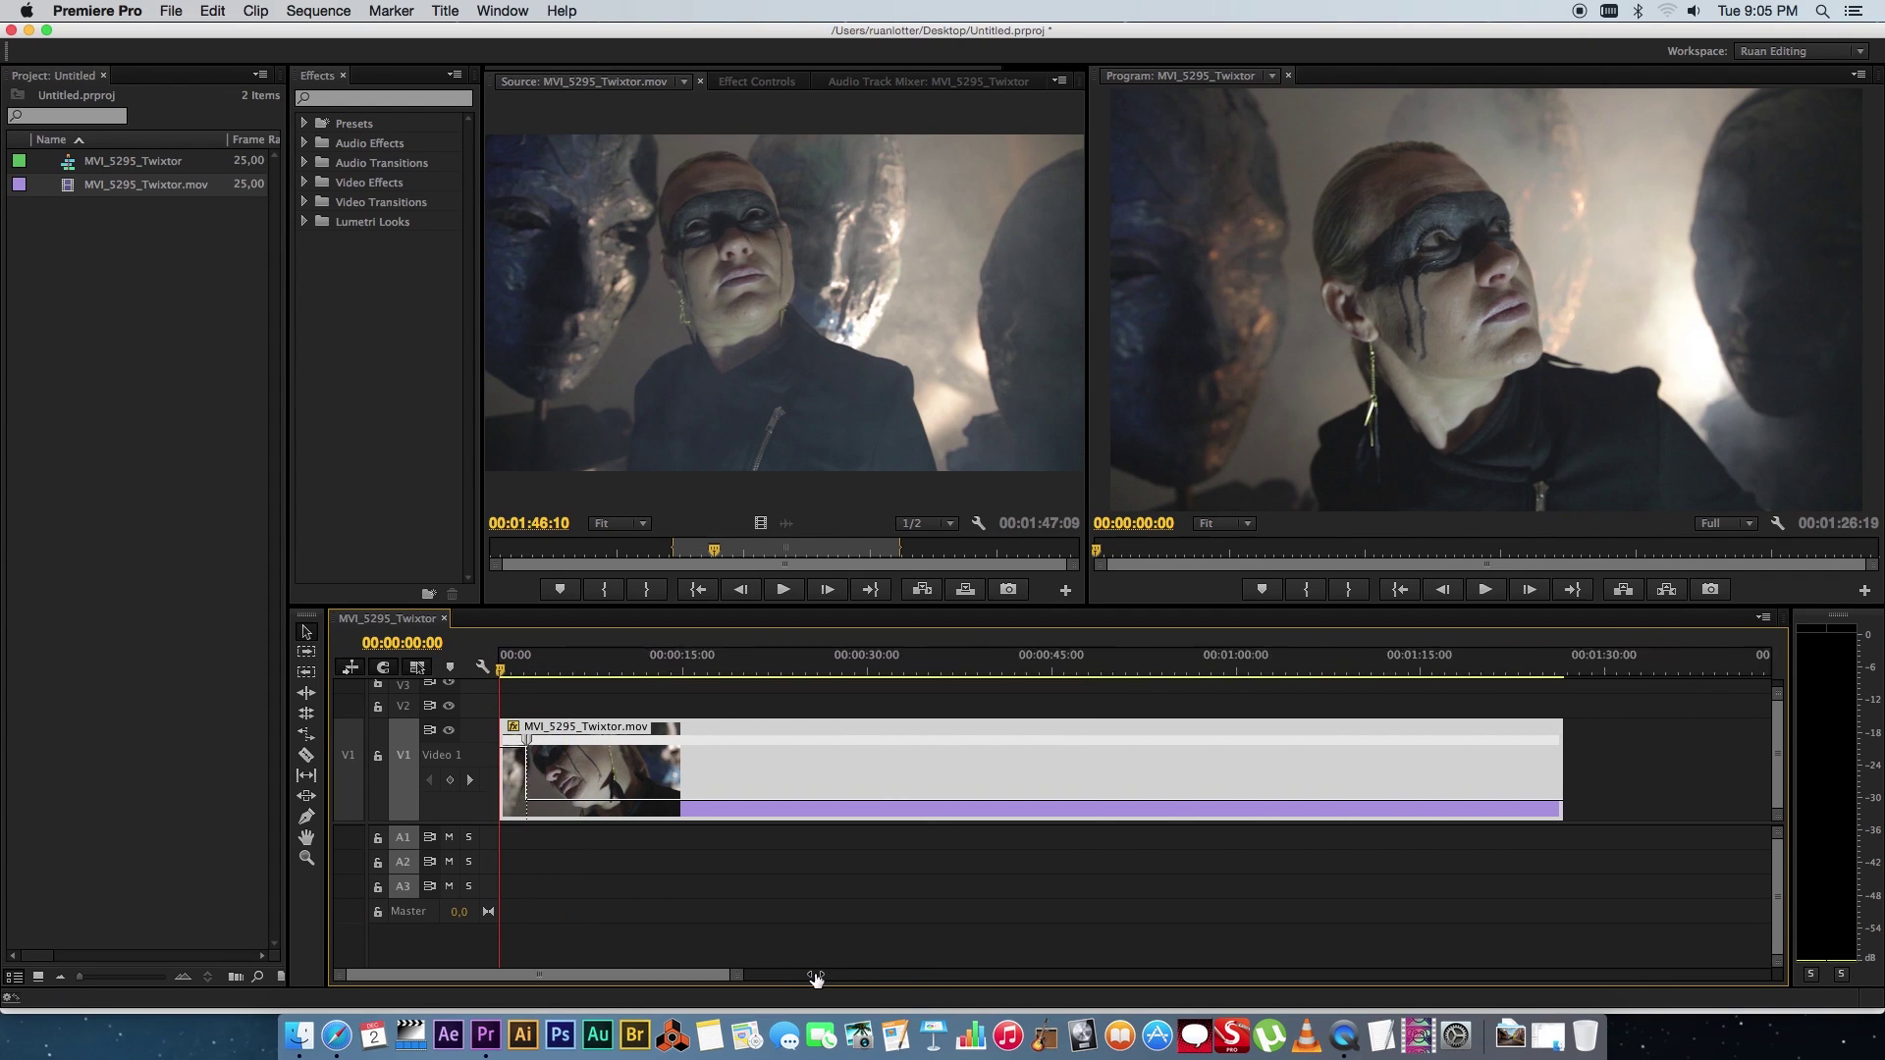
{"action": "key", "text": "space"}
{"action": "key", "text": "space"}
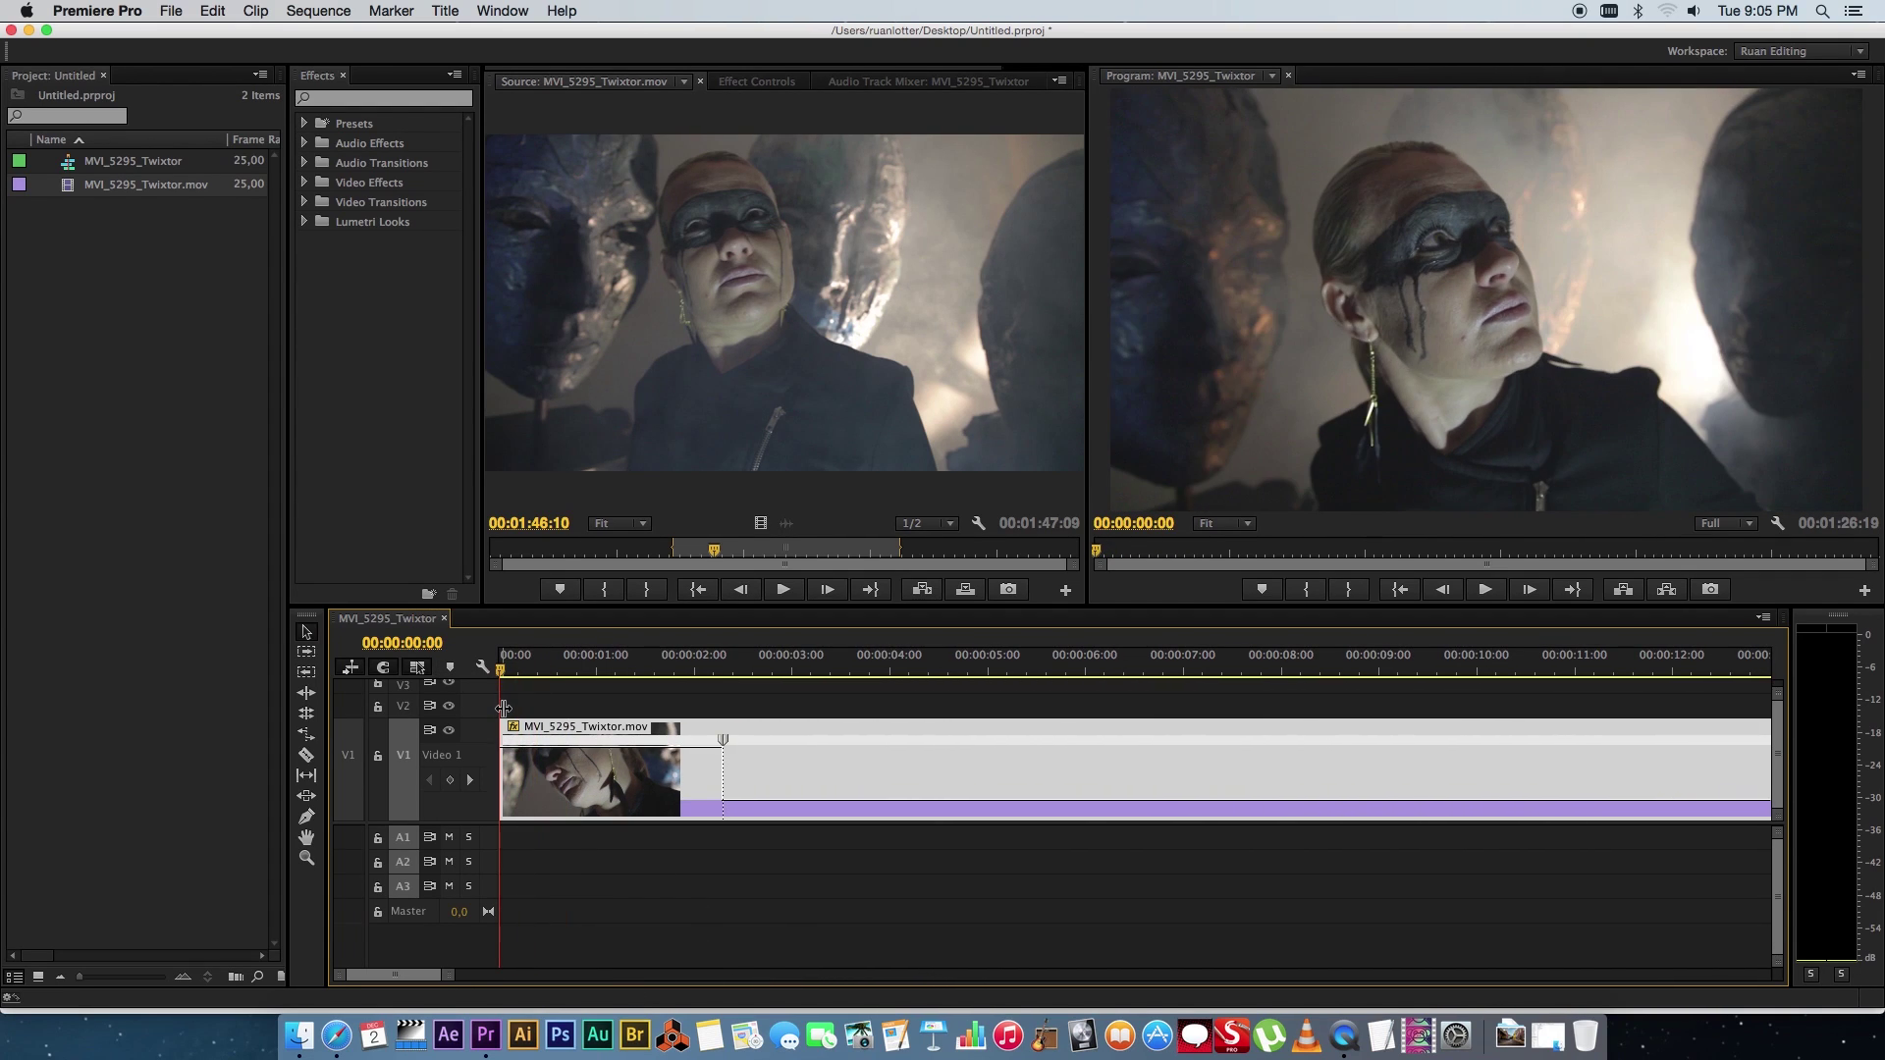
{"action": "key", "text": "space"}
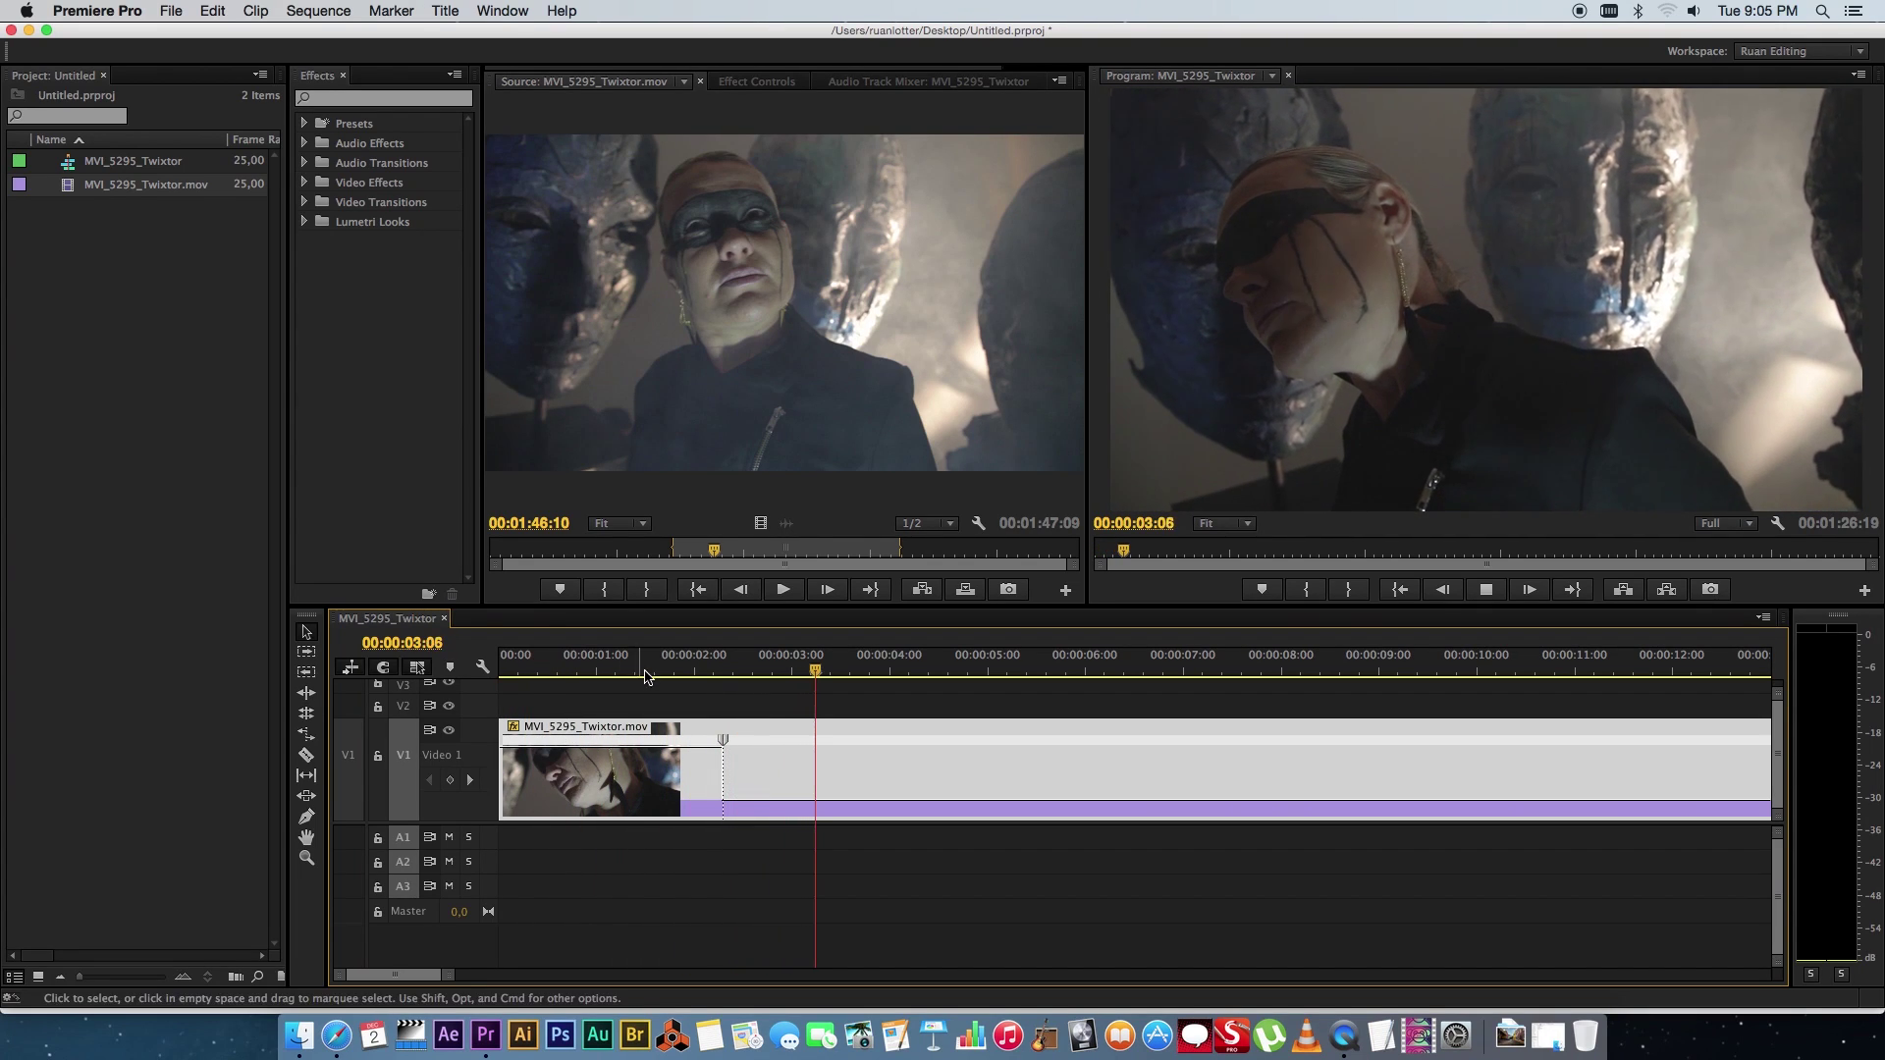
{"action": "left_click_drag", "start_coordinate": [638, 670], "coordinate": [680, 692]}
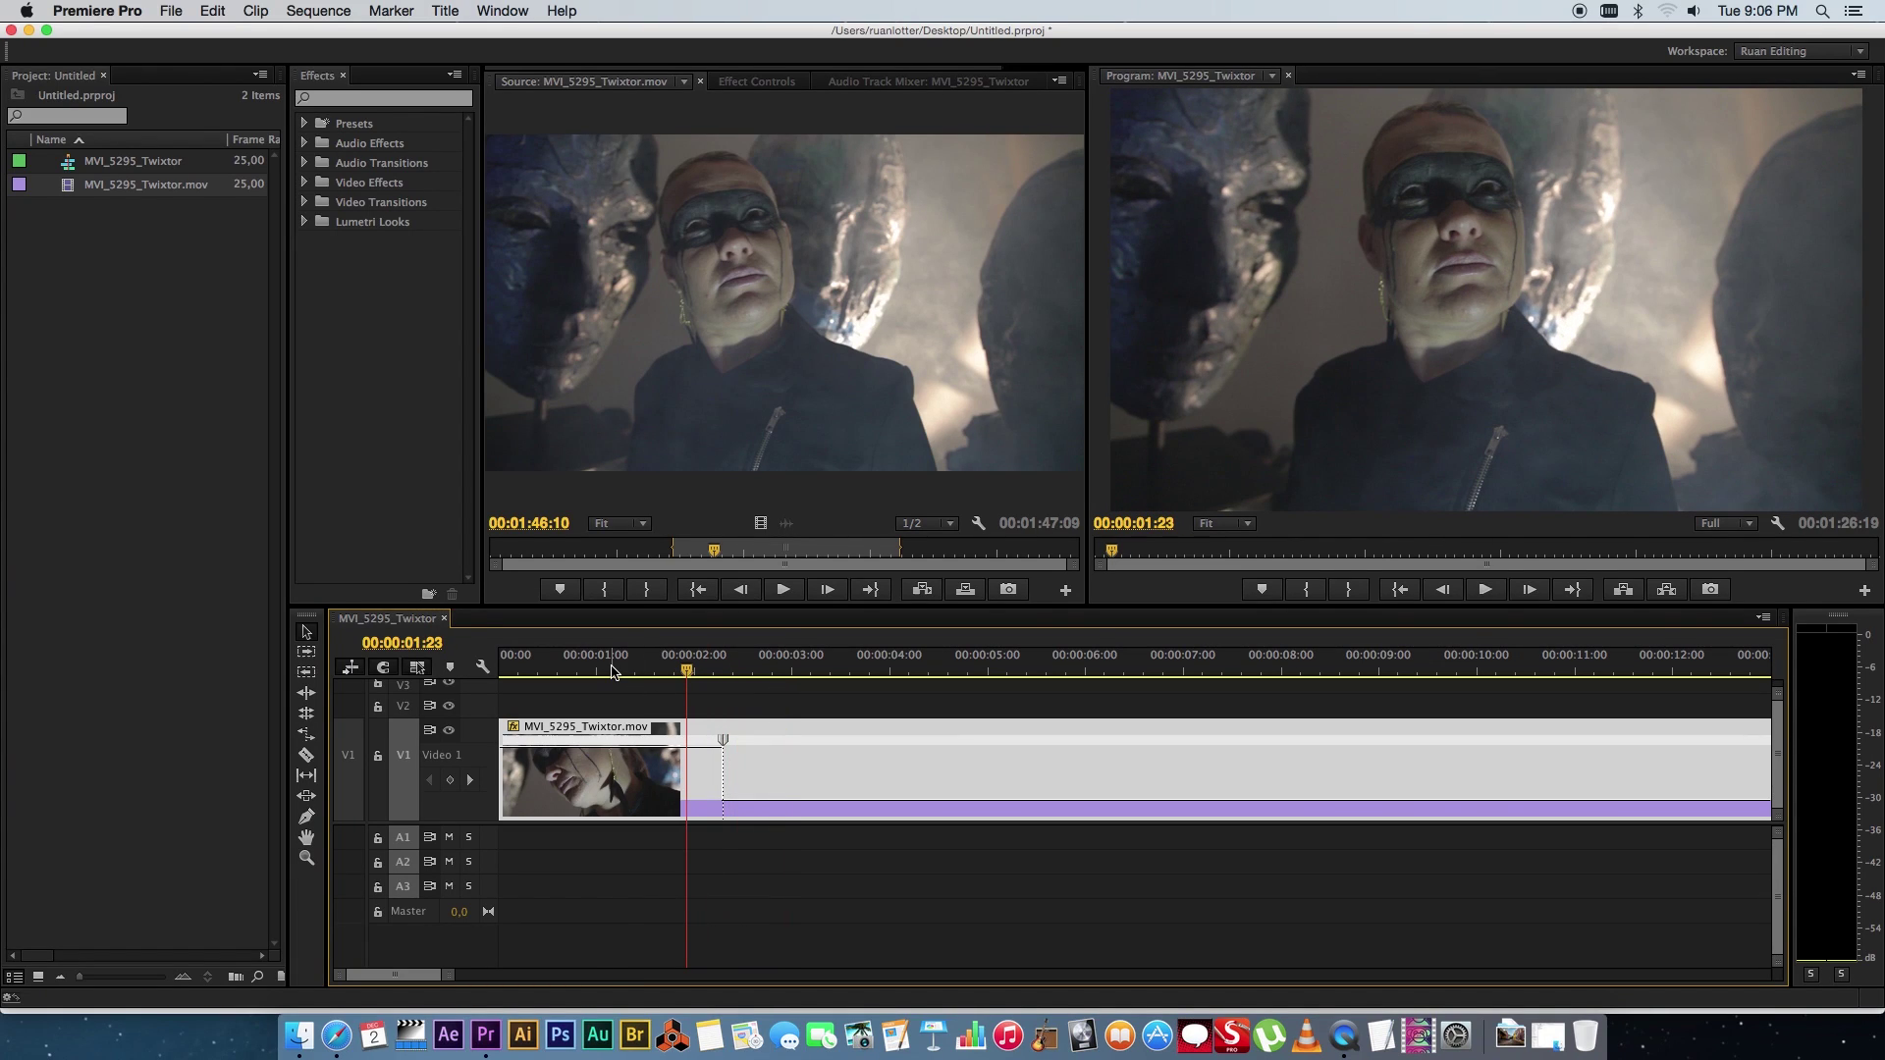
{"action": "key", "text": "space"}
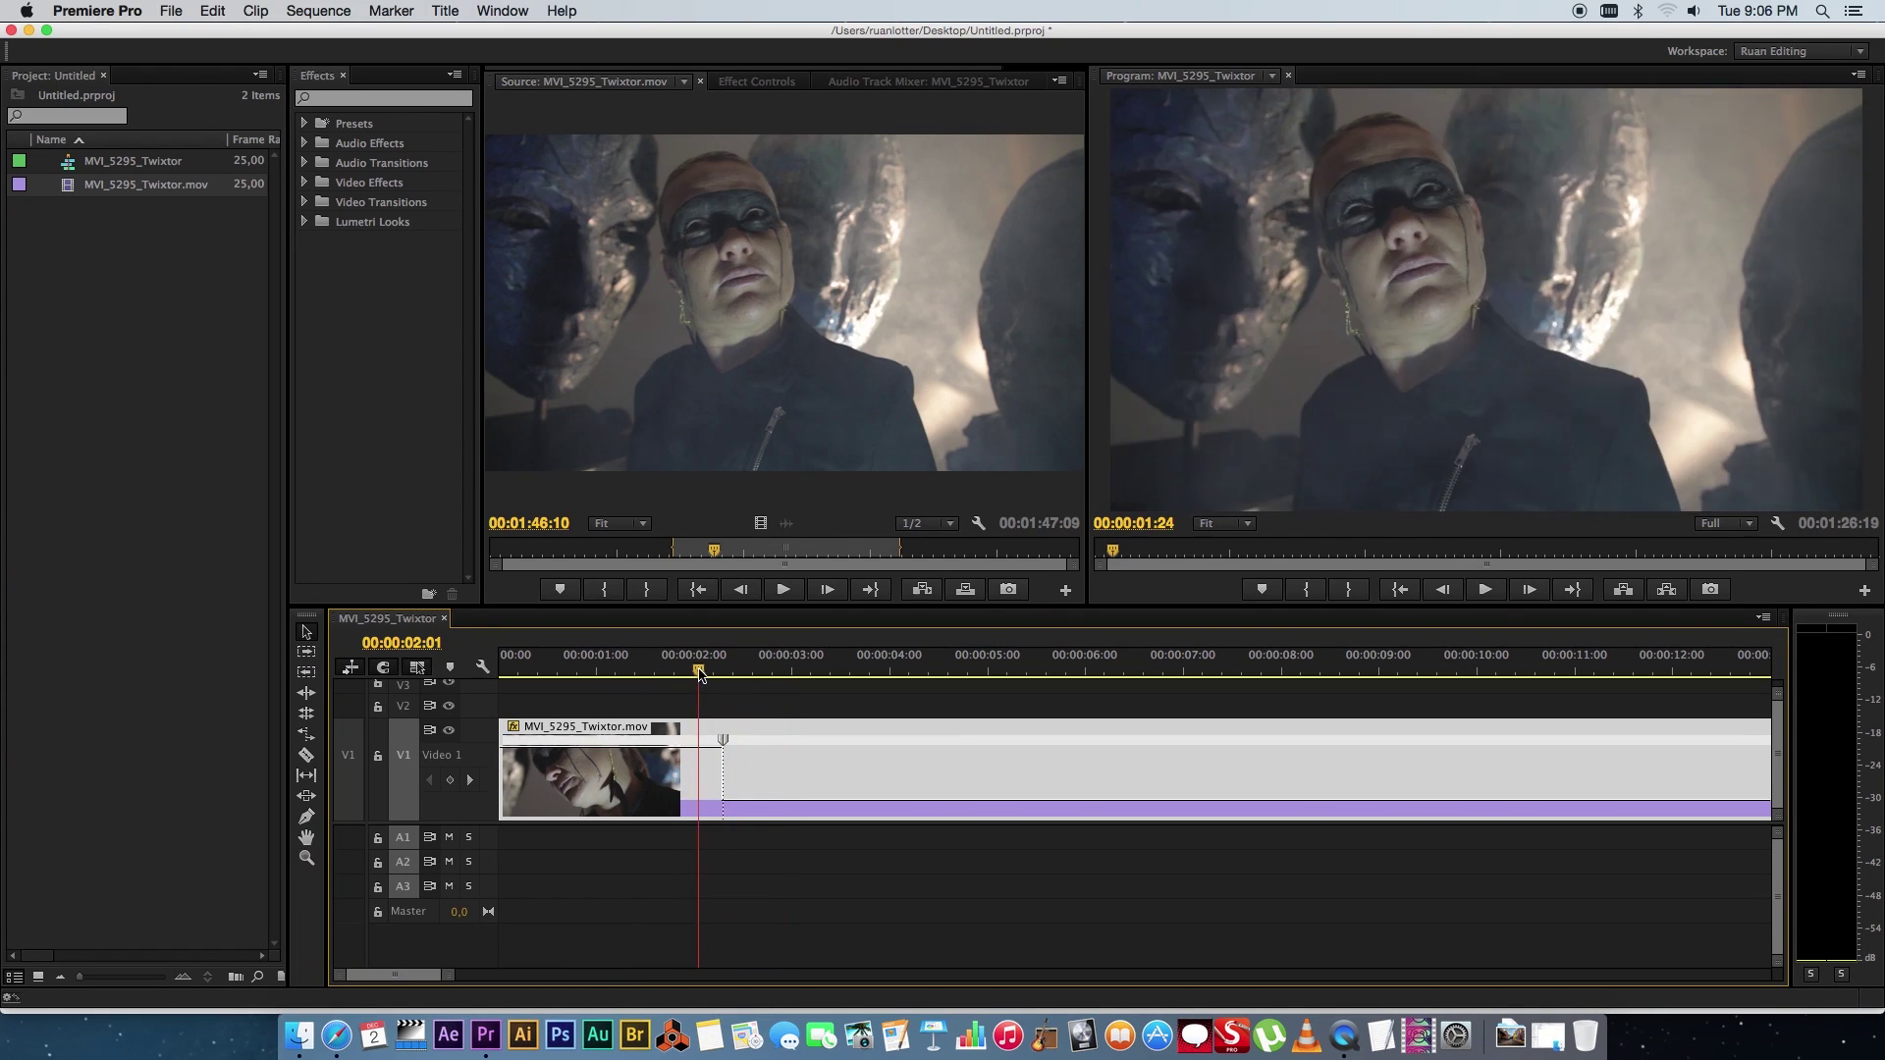
{"action": "key", "text": "space"}
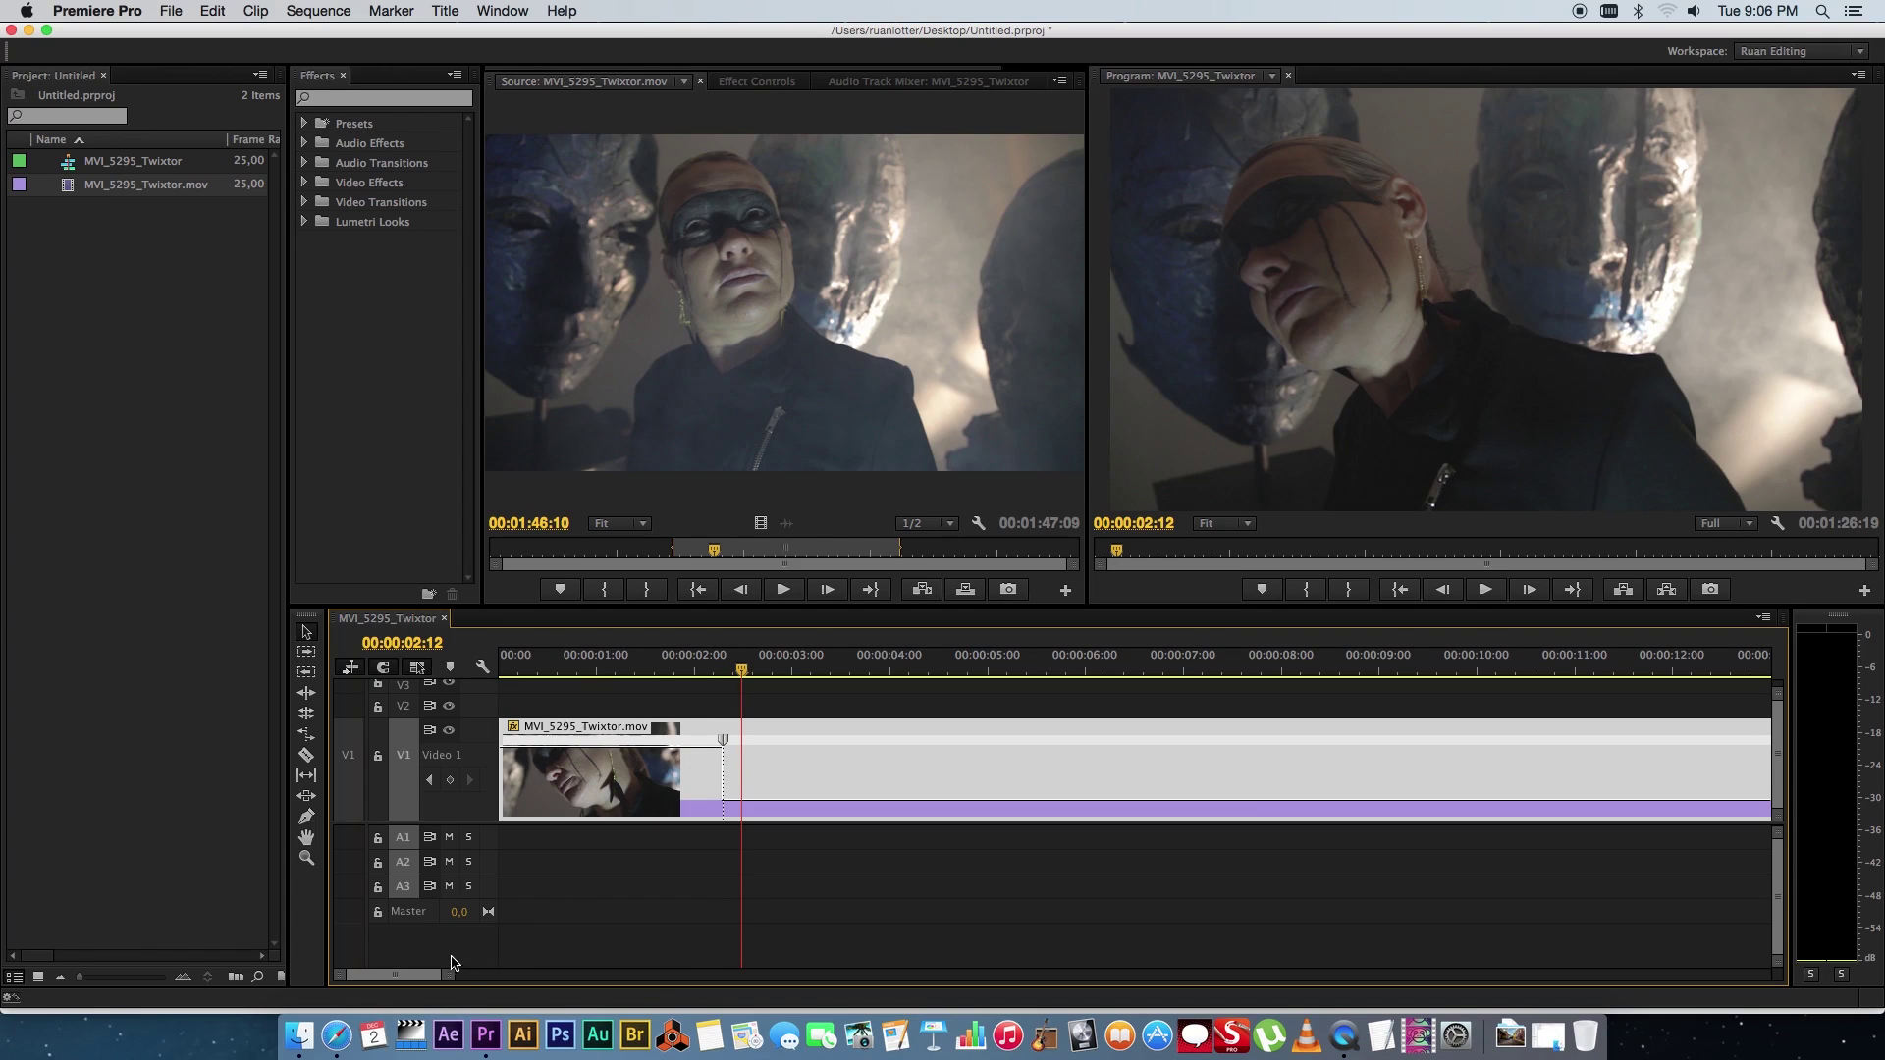
{"action": "left_click_drag", "start_coordinate": [447, 975], "coordinate": [398, 975]}
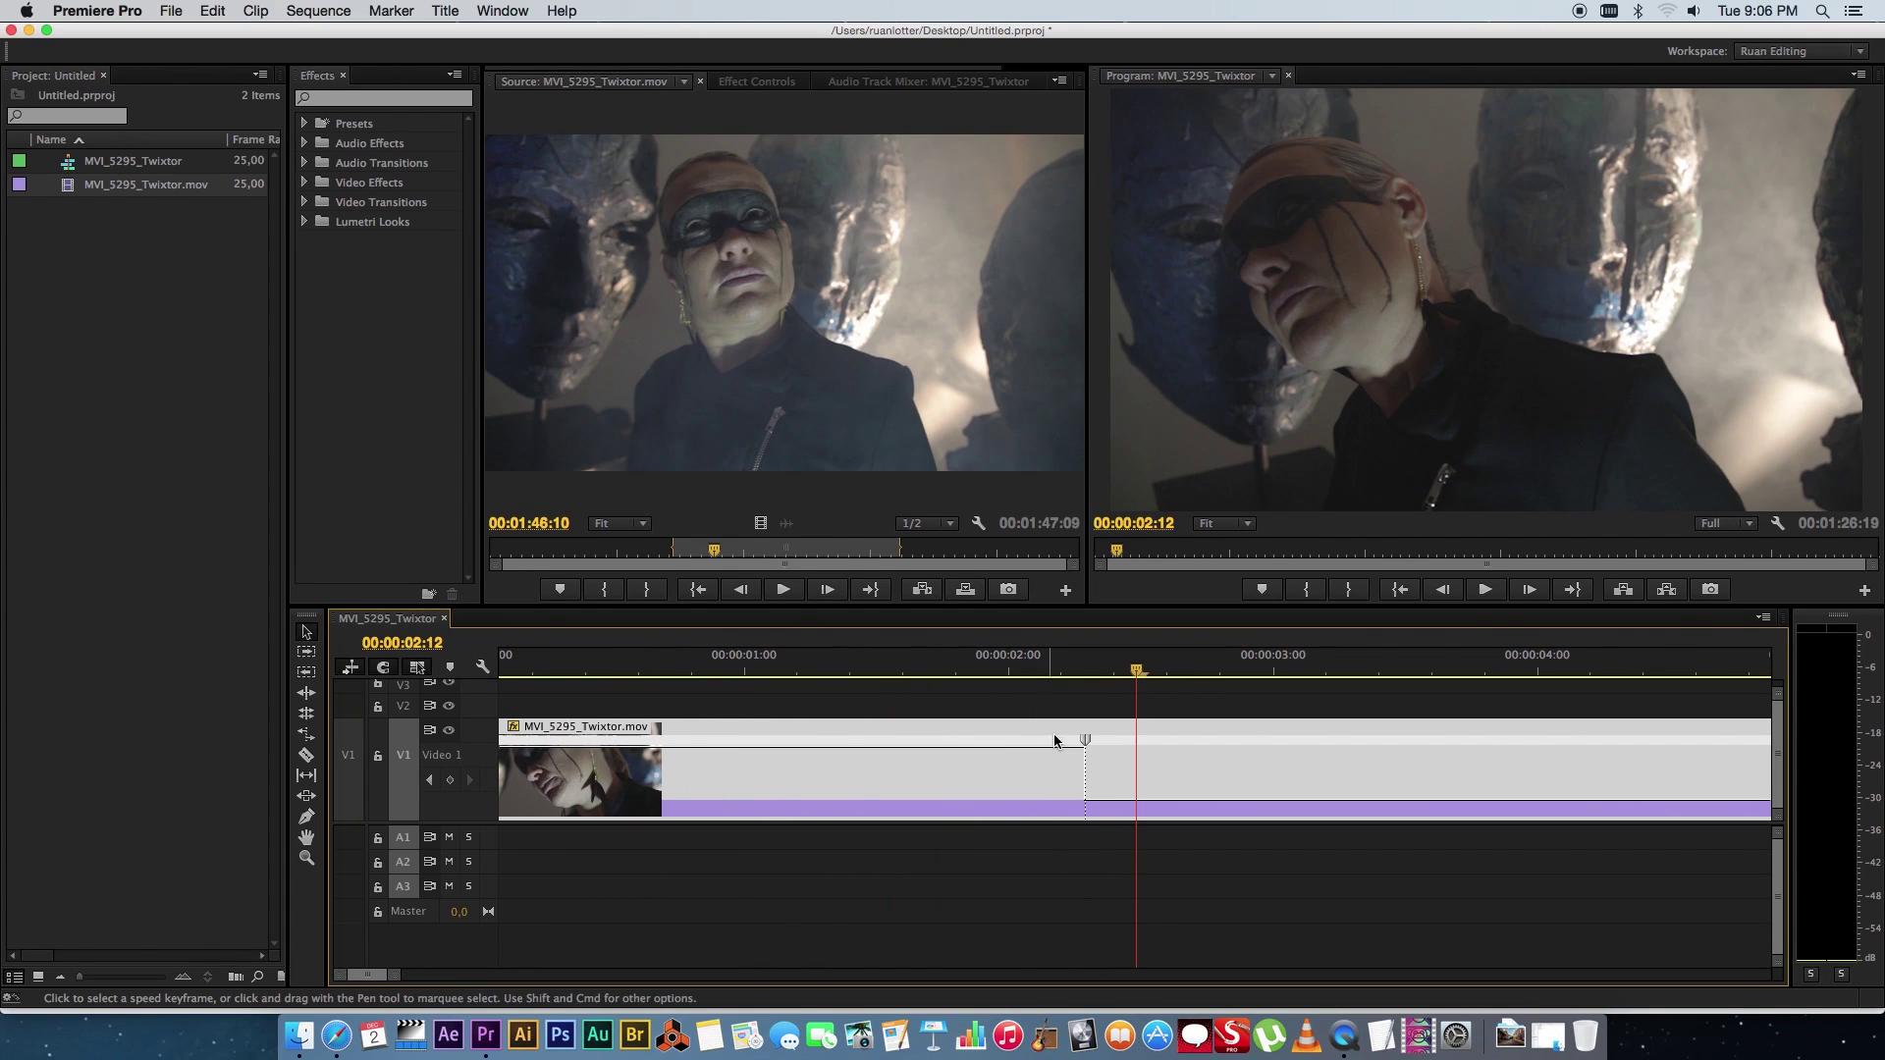
Step: Split the speed keyframe into a gradual ramp down from 1000% and play it back
{"action": "key", "text": "Left"}
{"action": "key", "text": "Left"}
{"action": "key", "text": "Left"}
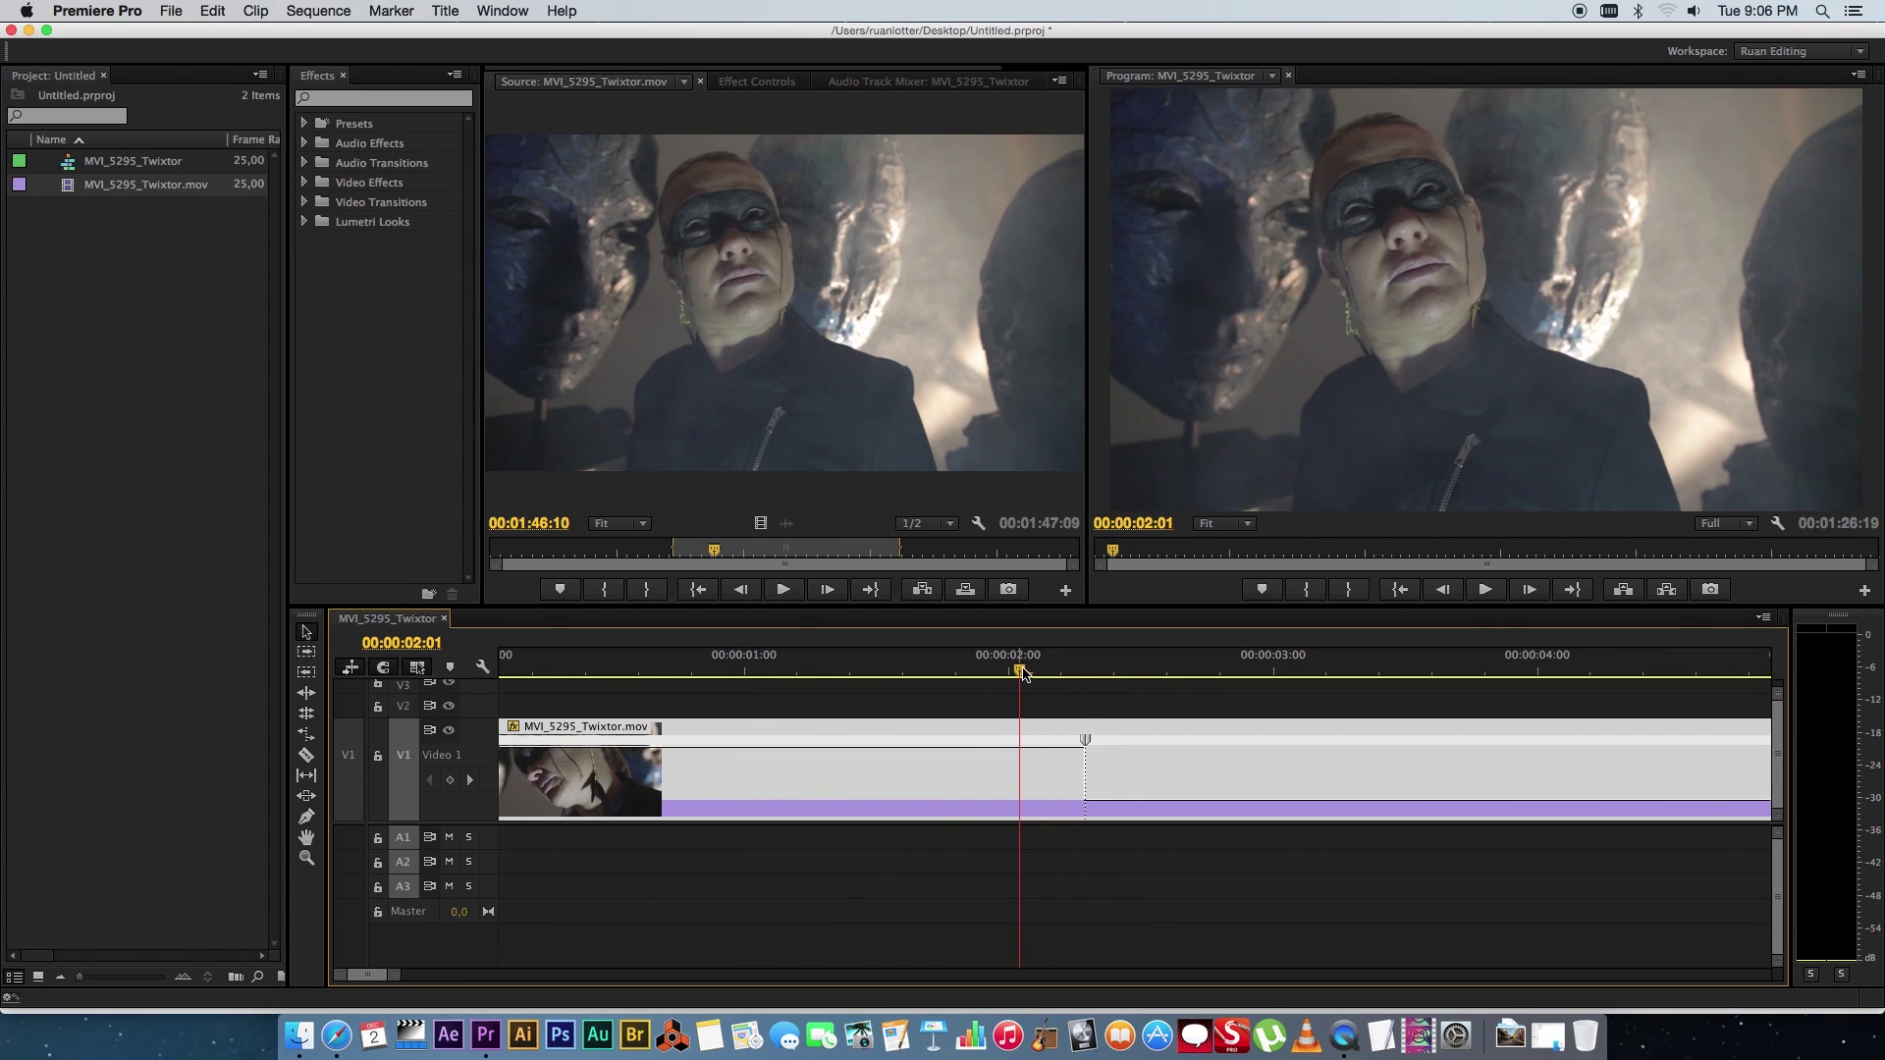
{"action": "key", "text": "Left"}
{"action": "key", "text": "Left"}
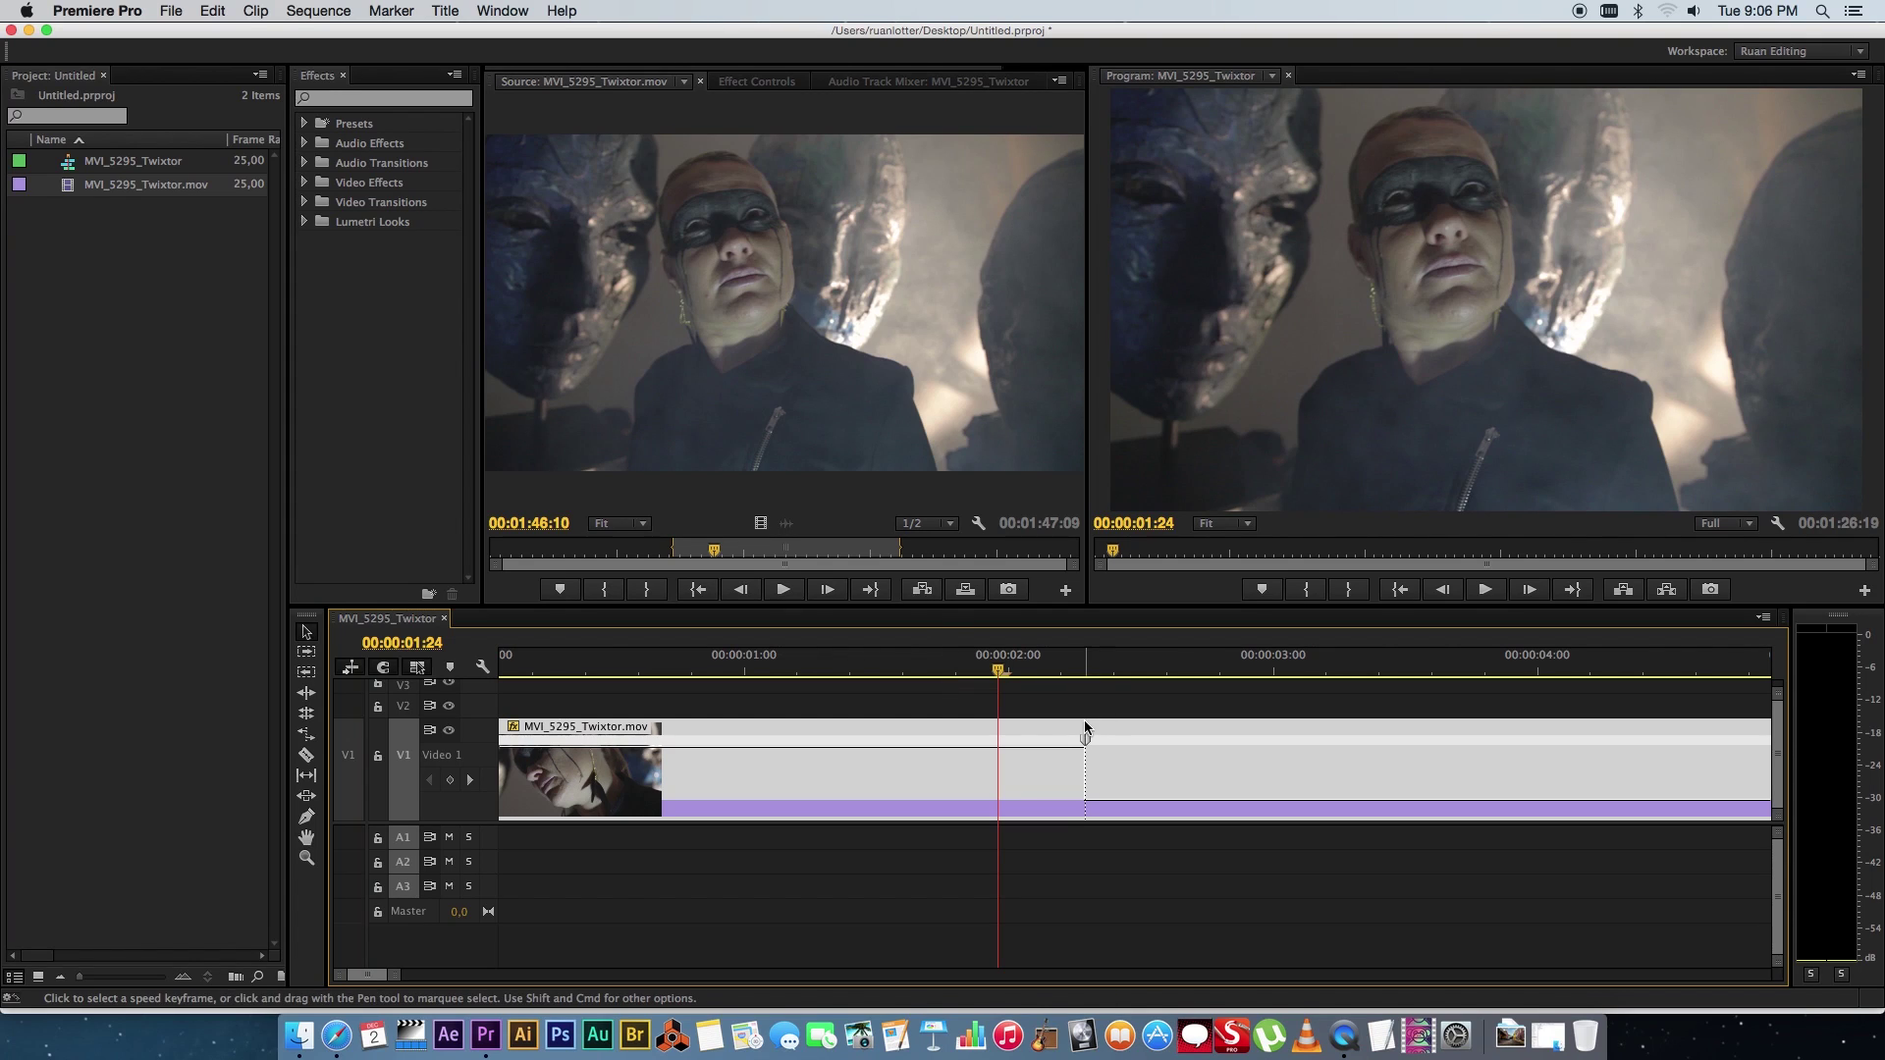
{"action": "left_click_drag", "start_coordinate": [1088, 752], "coordinate": [1012, 744]}
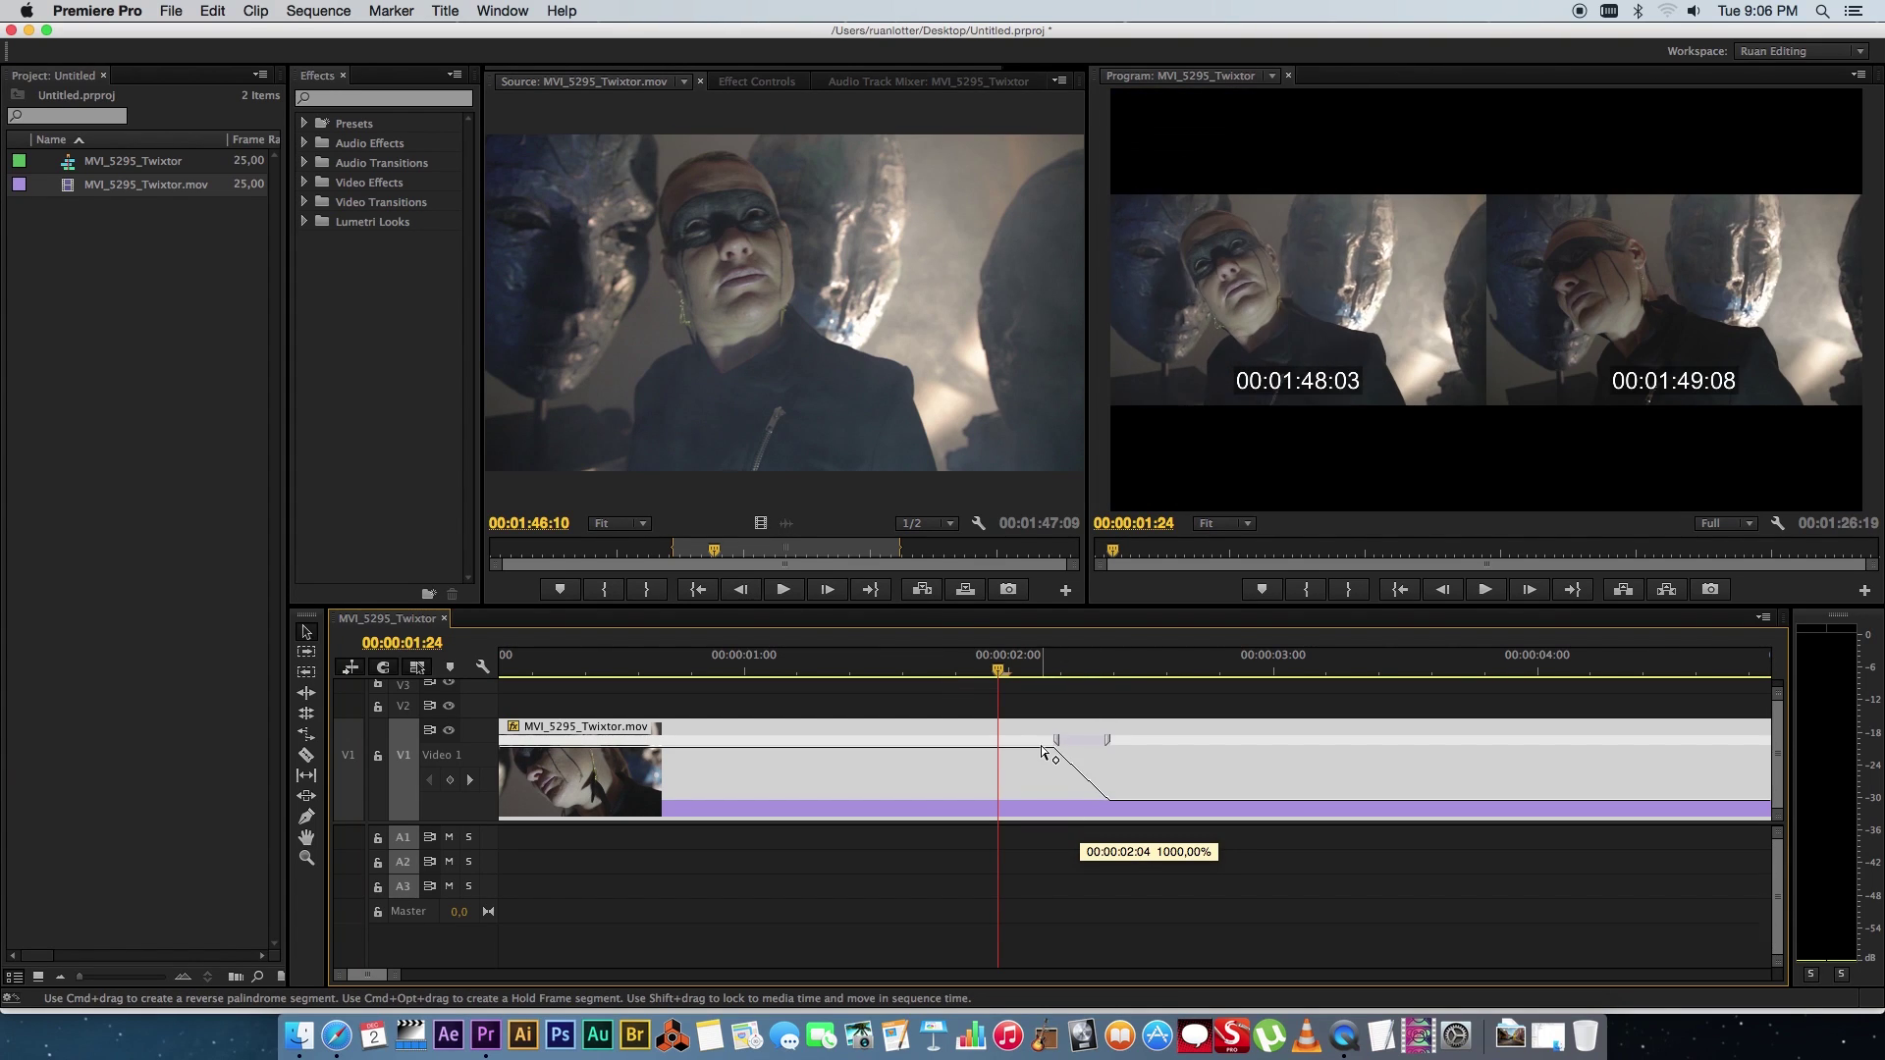
{"action": "mouse_move", "coordinate": [935, 665]}
{"action": "left_mouse_down"}
{"action": "mouse_move", "coordinate": [1181, 686]}
{"action": "mouse_move", "coordinate": [570, 707]}
{"action": "mouse_move", "coordinate": [454, 977]}
{"action": "left_mouse_up"}
{"action": "key", "text": "space"}
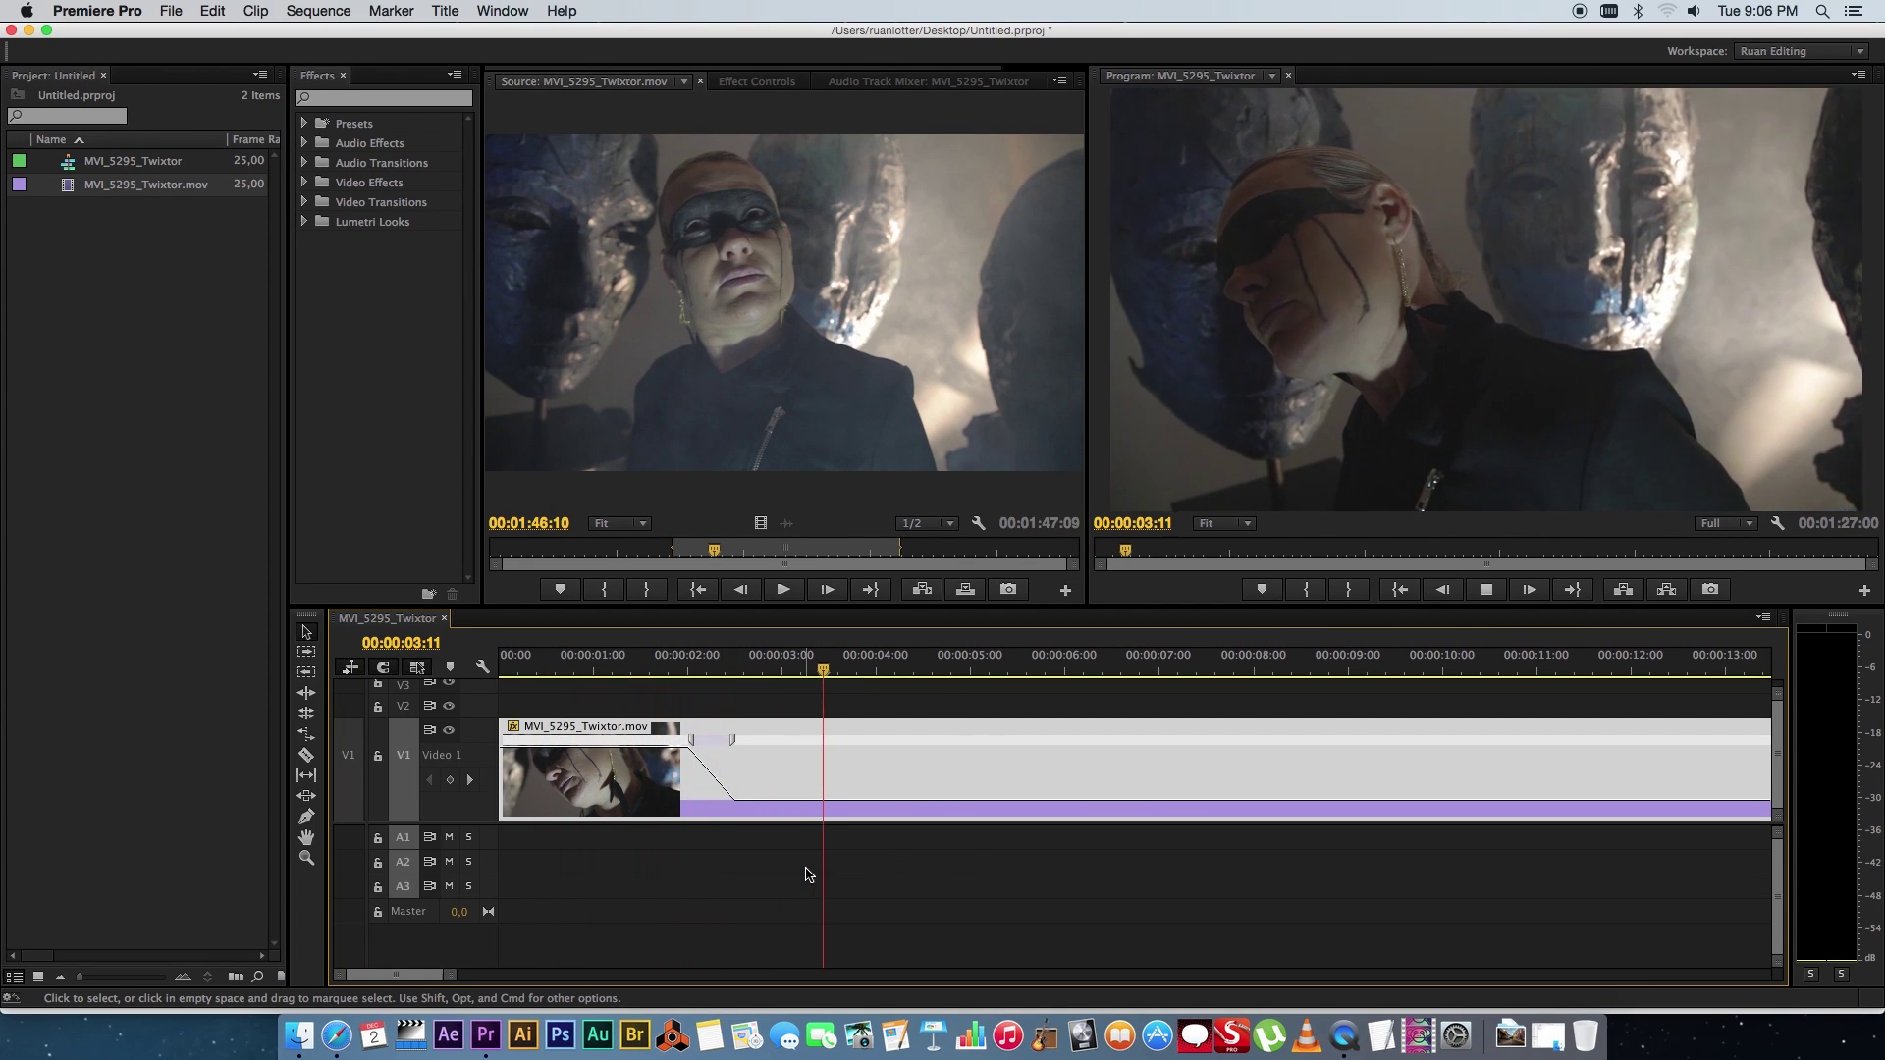
Step: Stop playback and scrub the playhead to about 00:00:06:18
{"action": "key", "text": "space"}
{"action": "left_click_drag", "start_coordinate": [453, 977], "coordinate": [504, 977]}
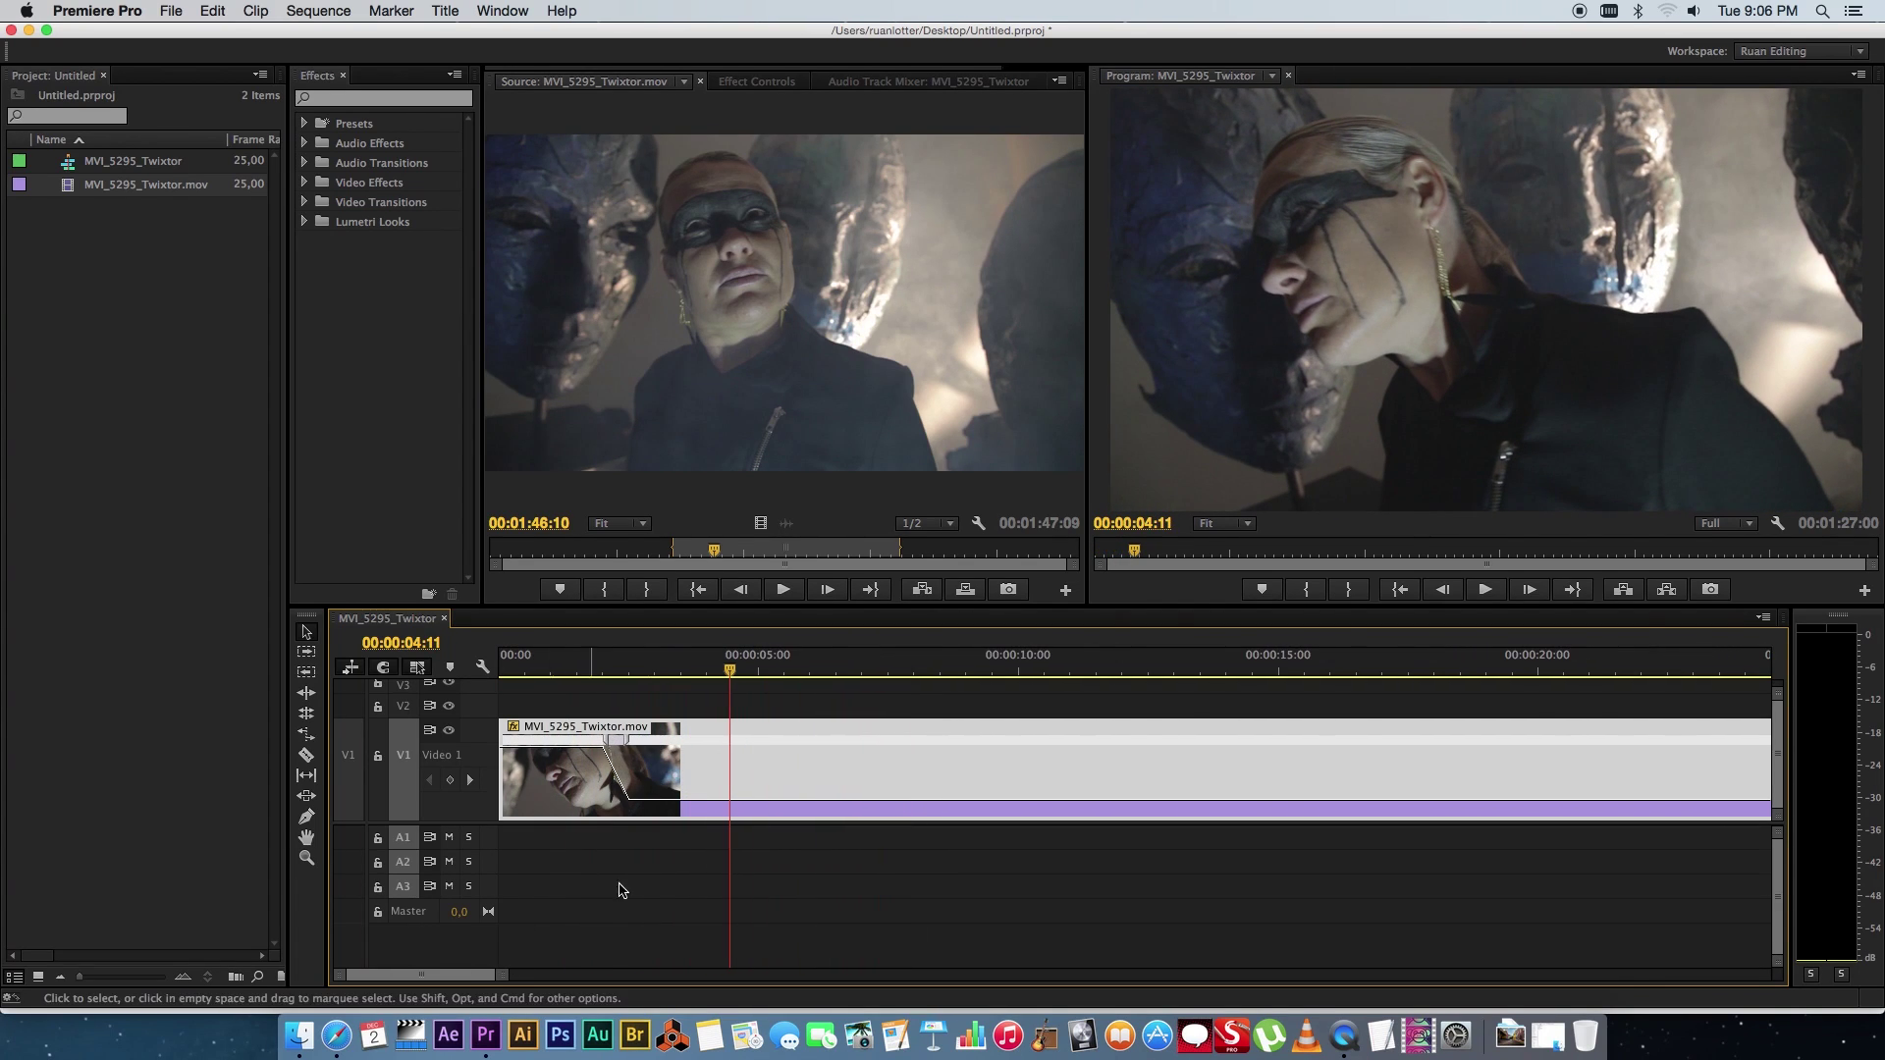
{"action": "mouse_move", "coordinate": [729, 679]}
{"action": "left_mouse_down"}
{"action": "mouse_move", "coordinate": [602, 671]}
{"action": "mouse_move", "coordinate": [1208, 663]}
{"action": "mouse_move", "coordinate": [800, 663]}
{"action": "mouse_move", "coordinate": [924, 663]}
{"action": "mouse_move", "coordinate": [847, 664]}
{"action": "left_mouse_up"}
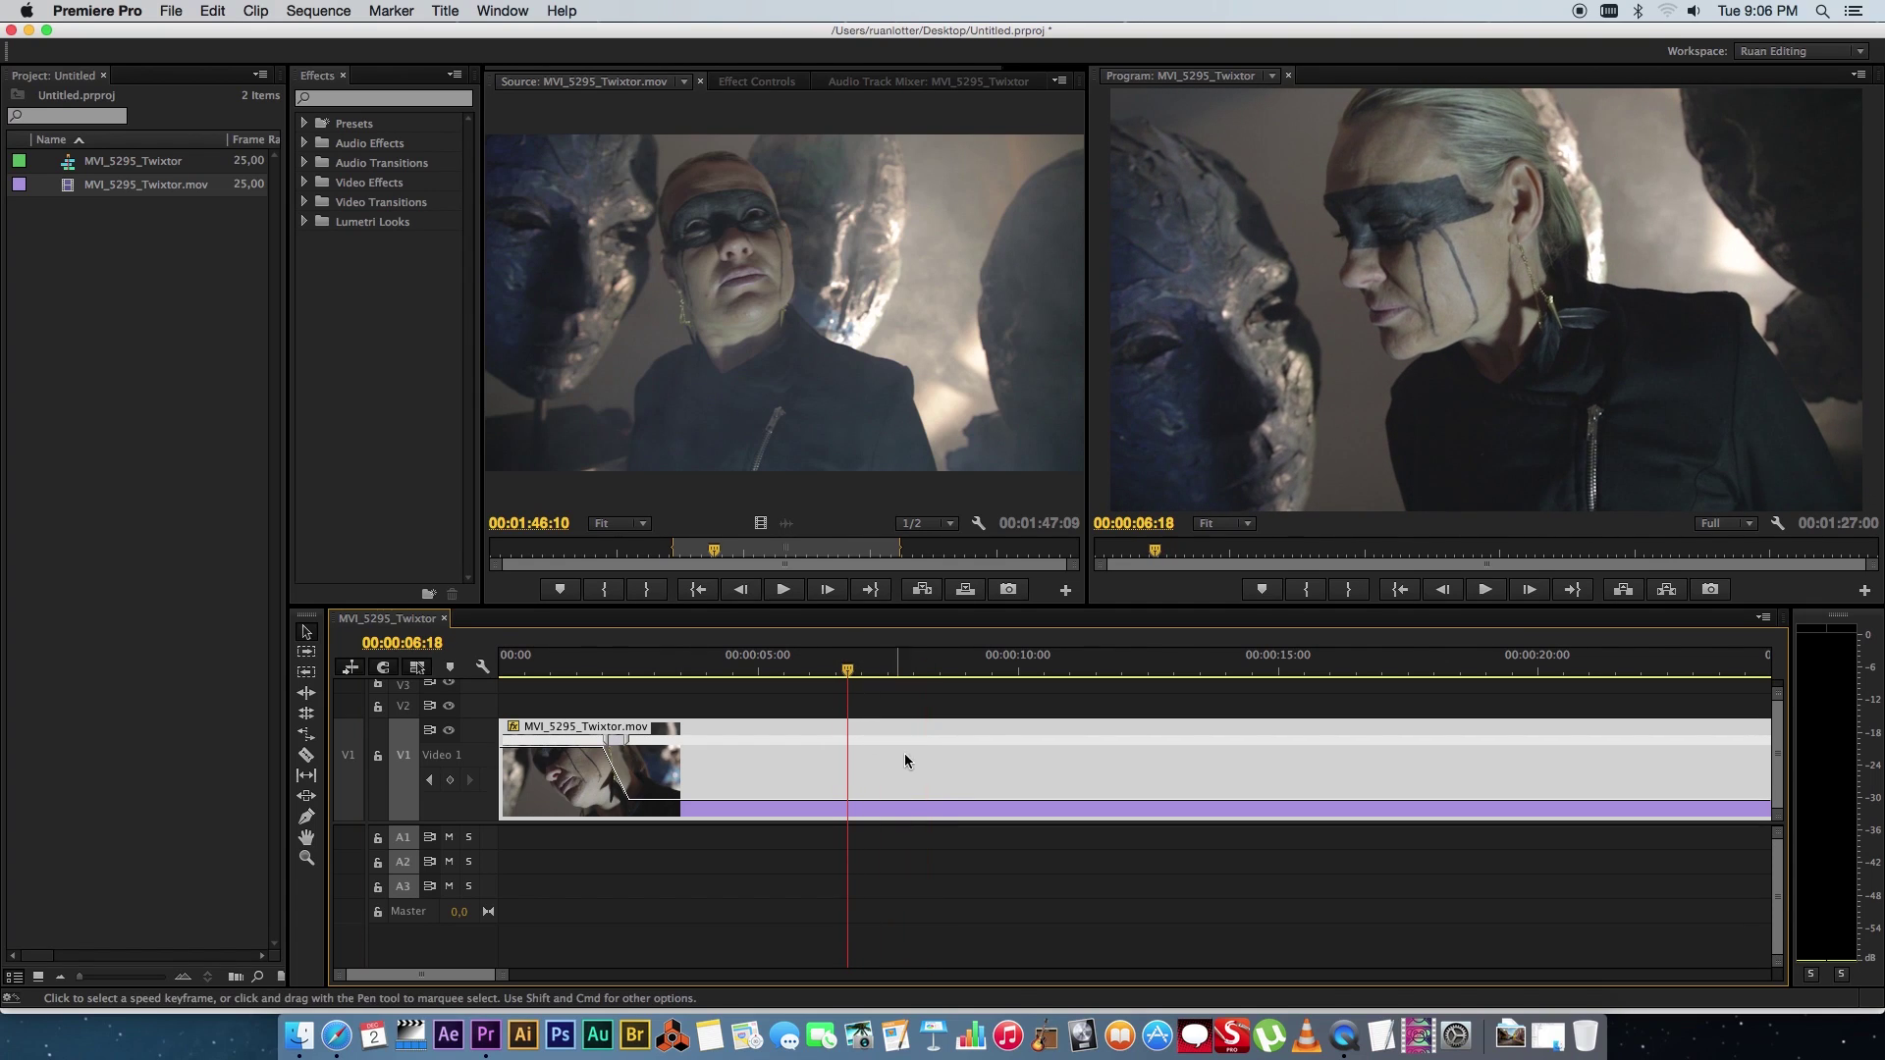
Step: Add a keyframe at about six seconds and speed up the section after it to roughly 928%
{"action": "left_click", "coordinate": [849, 804], "text": "super"}
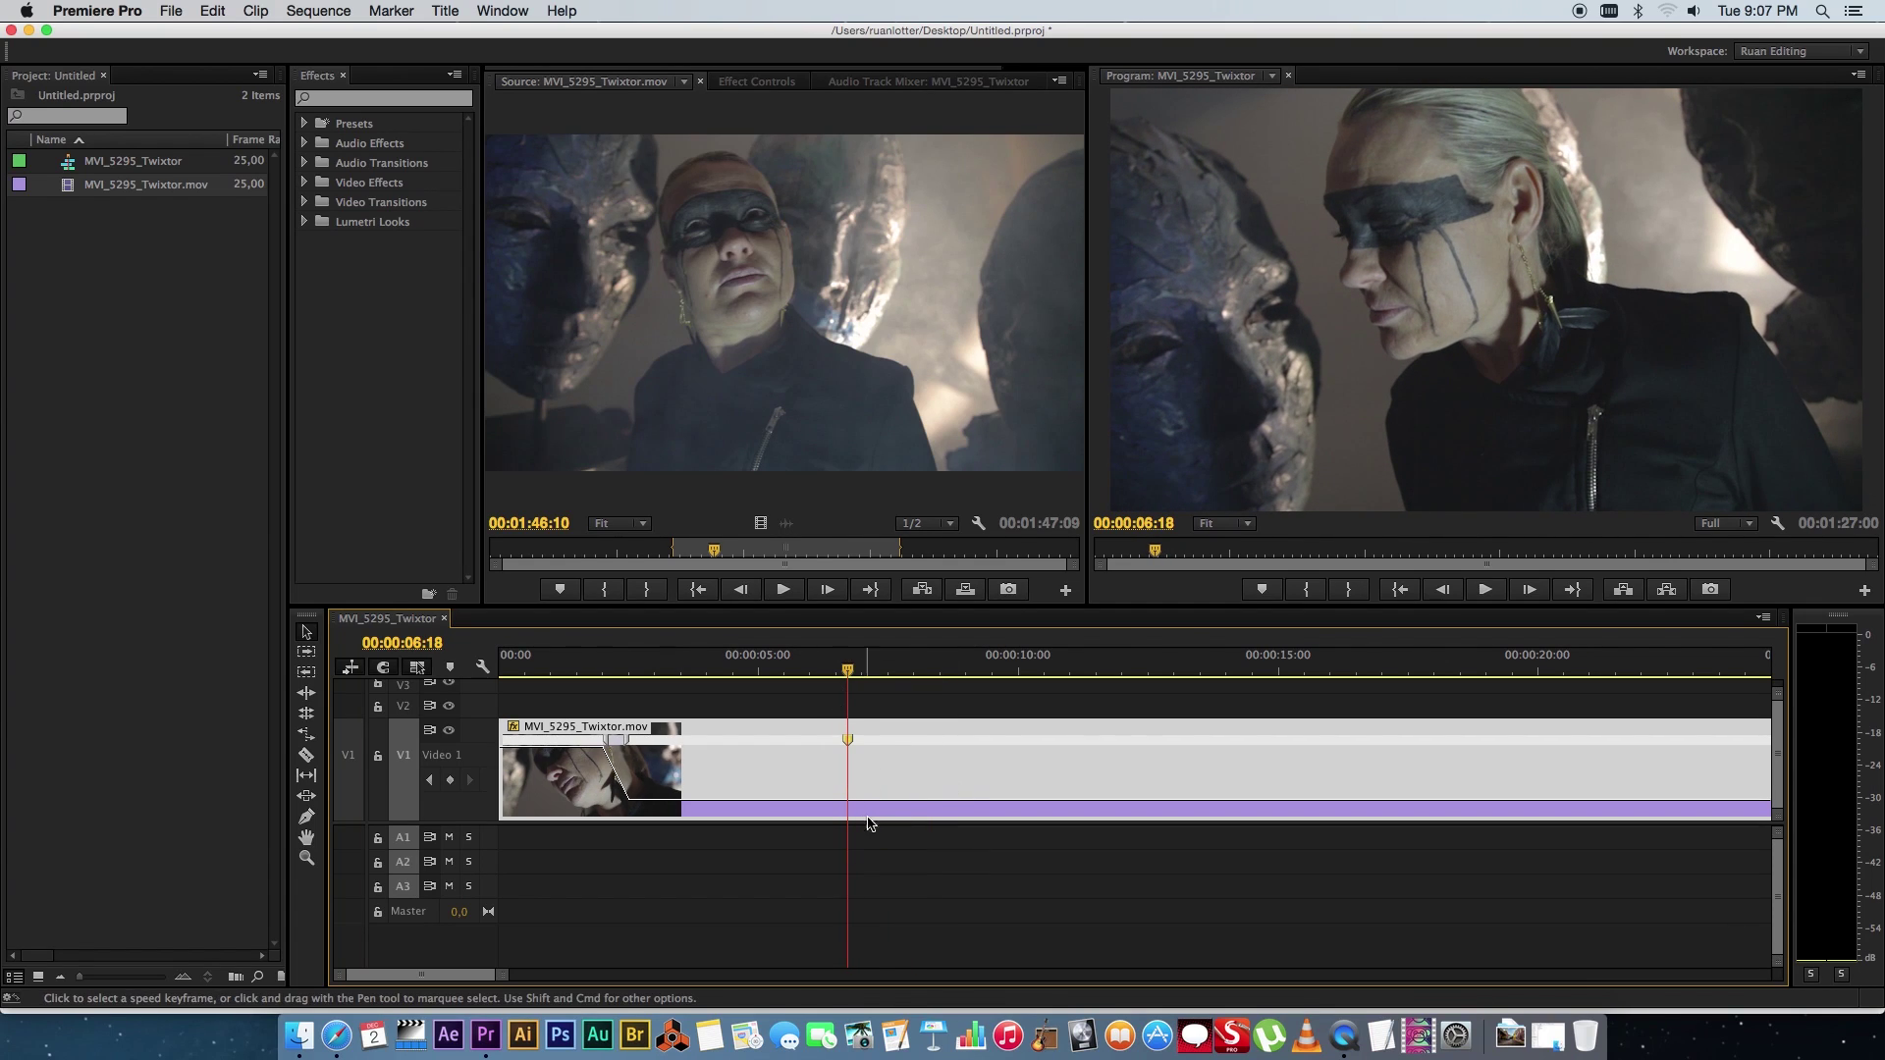
{"action": "left_click", "coordinate": [859, 671]}
{"action": "left_click_drag", "start_coordinate": [858, 671], "coordinate": [864, 672]}
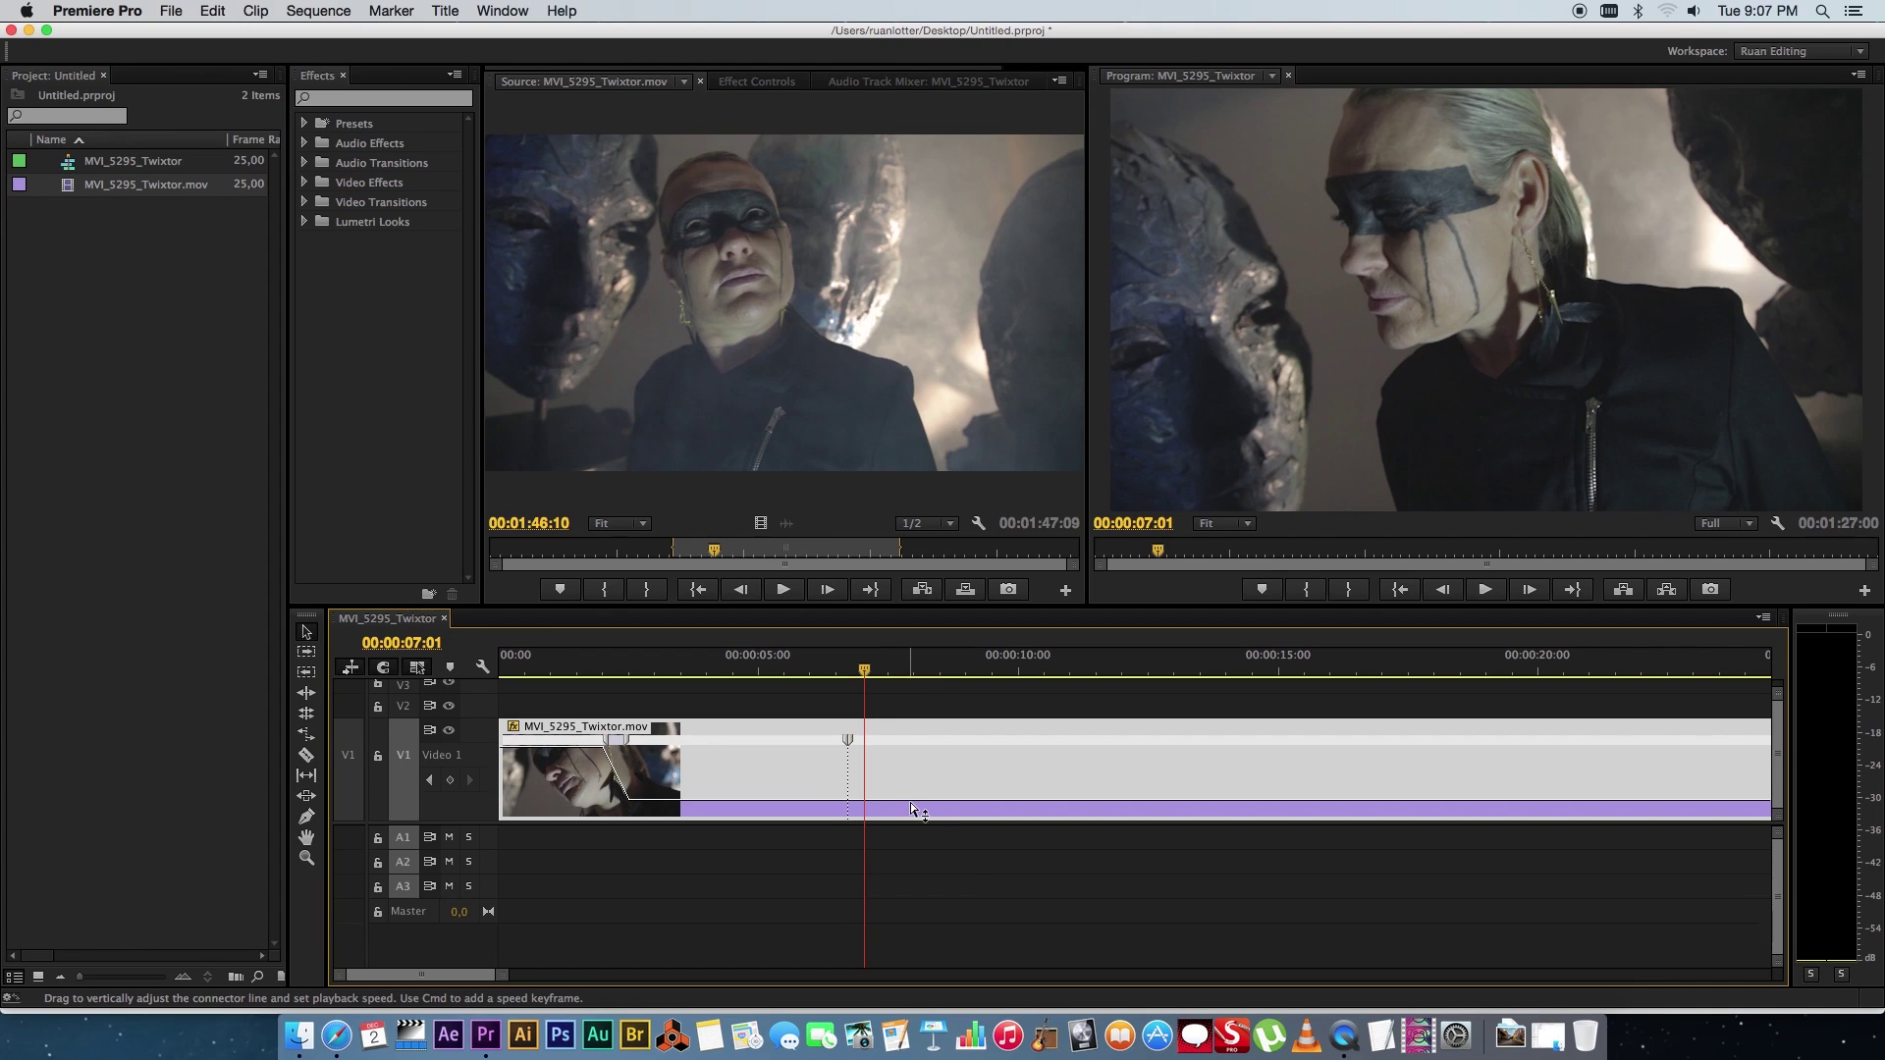
{"action": "mouse_move", "coordinate": [910, 803]}
{"action": "left_mouse_down"}
{"action": "mouse_move", "coordinate": [934, 368]}
{"action": "mouse_move", "coordinate": [880, 232]}
{"action": "left_mouse_up"}
{"action": "left_click_drag", "start_coordinate": [913, 774], "coordinate": [866, 349]}
{"action": "left_click_drag", "start_coordinate": [865, 674], "coordinate": [812, 673]}
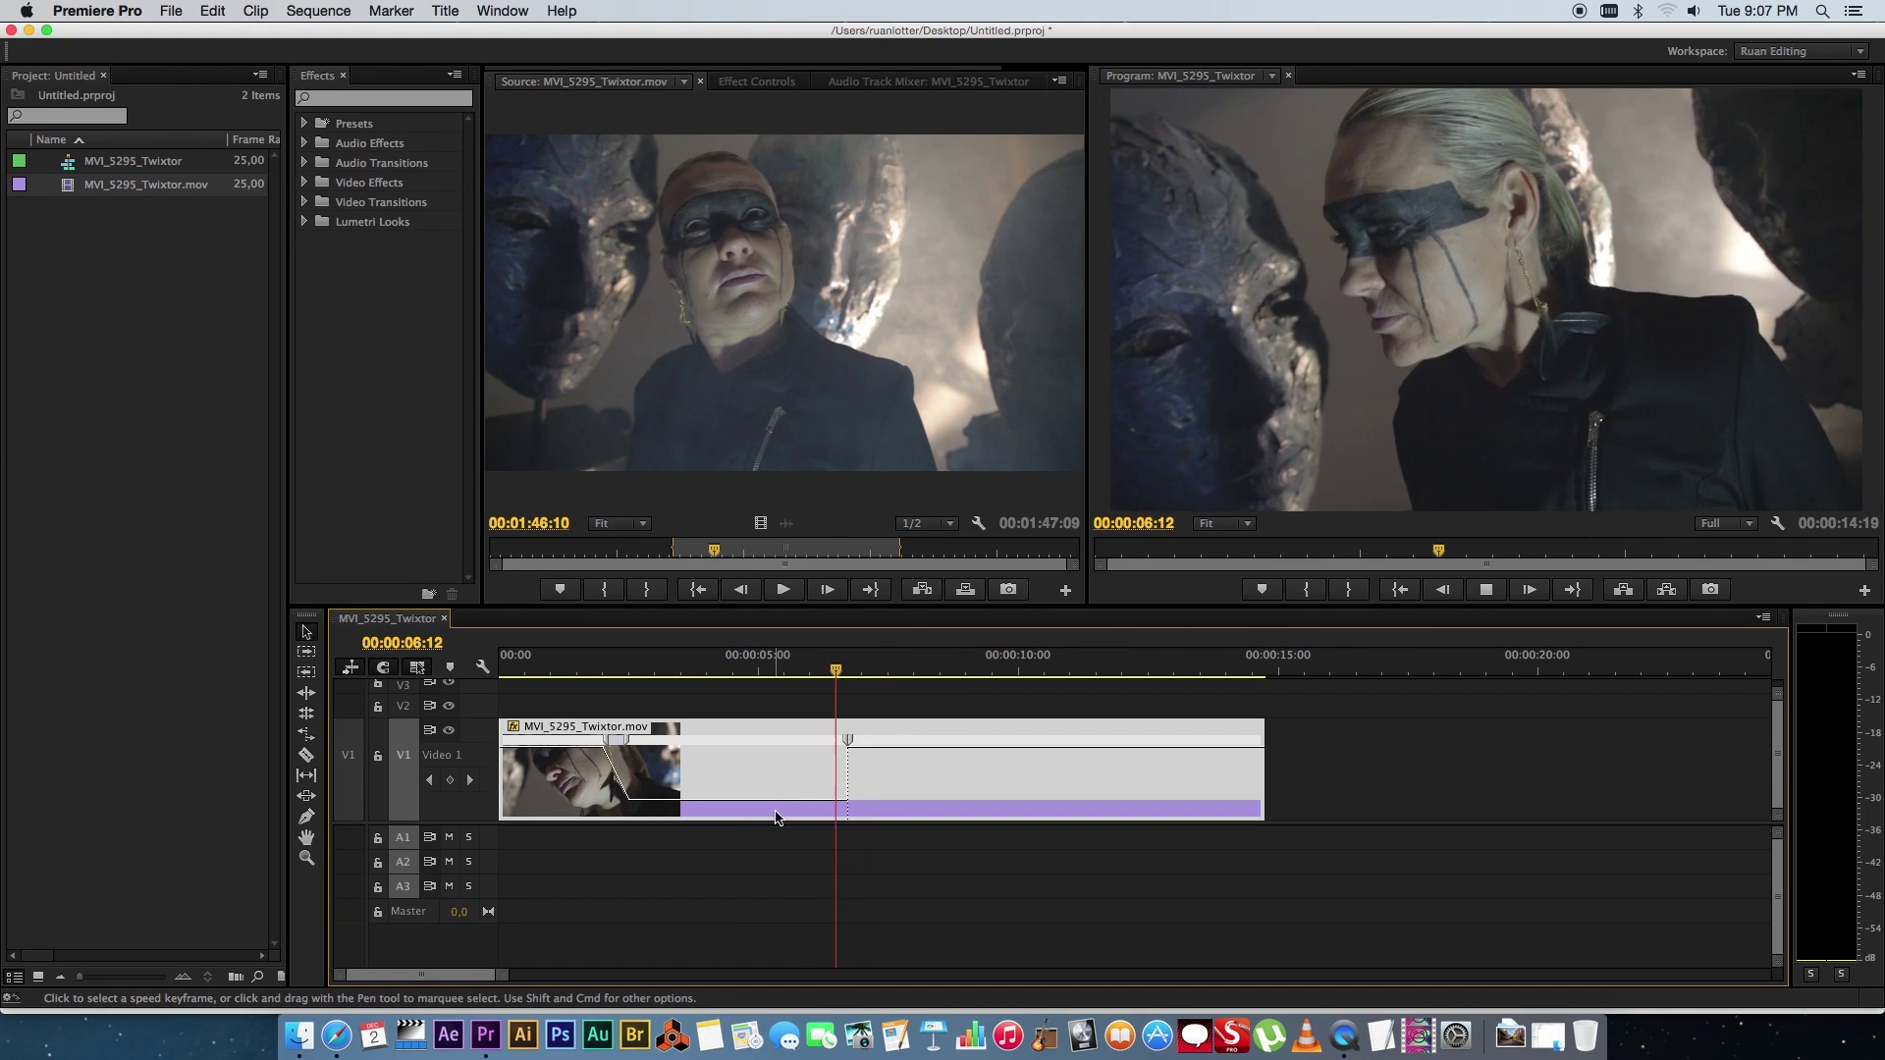
{"action": "key", "text": "space"}
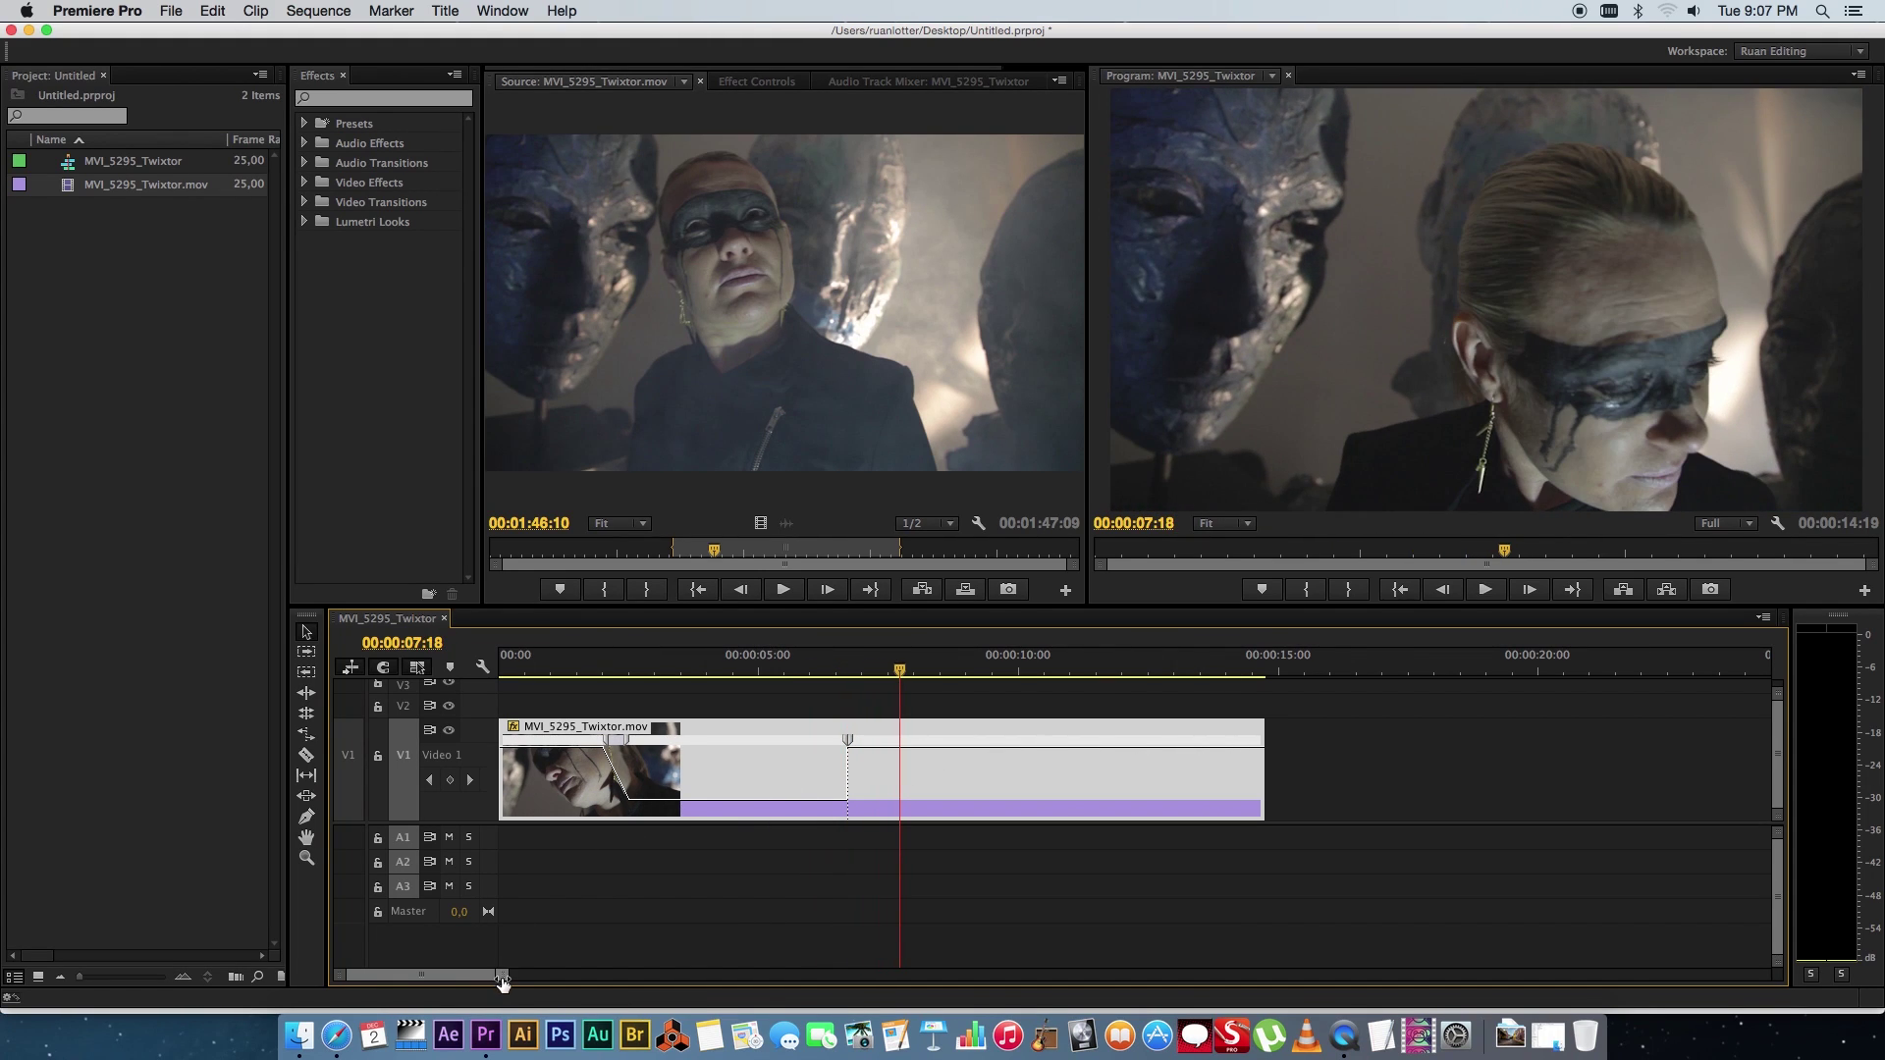
{"action": "key", "text": "="}
Step: Split the six-second keyframe into a gradual ramp and preview it playing forward and in reverse
{"action": "left_click_drag", "start_coordinate": [997, 674], "coordinate": [993, 674]}
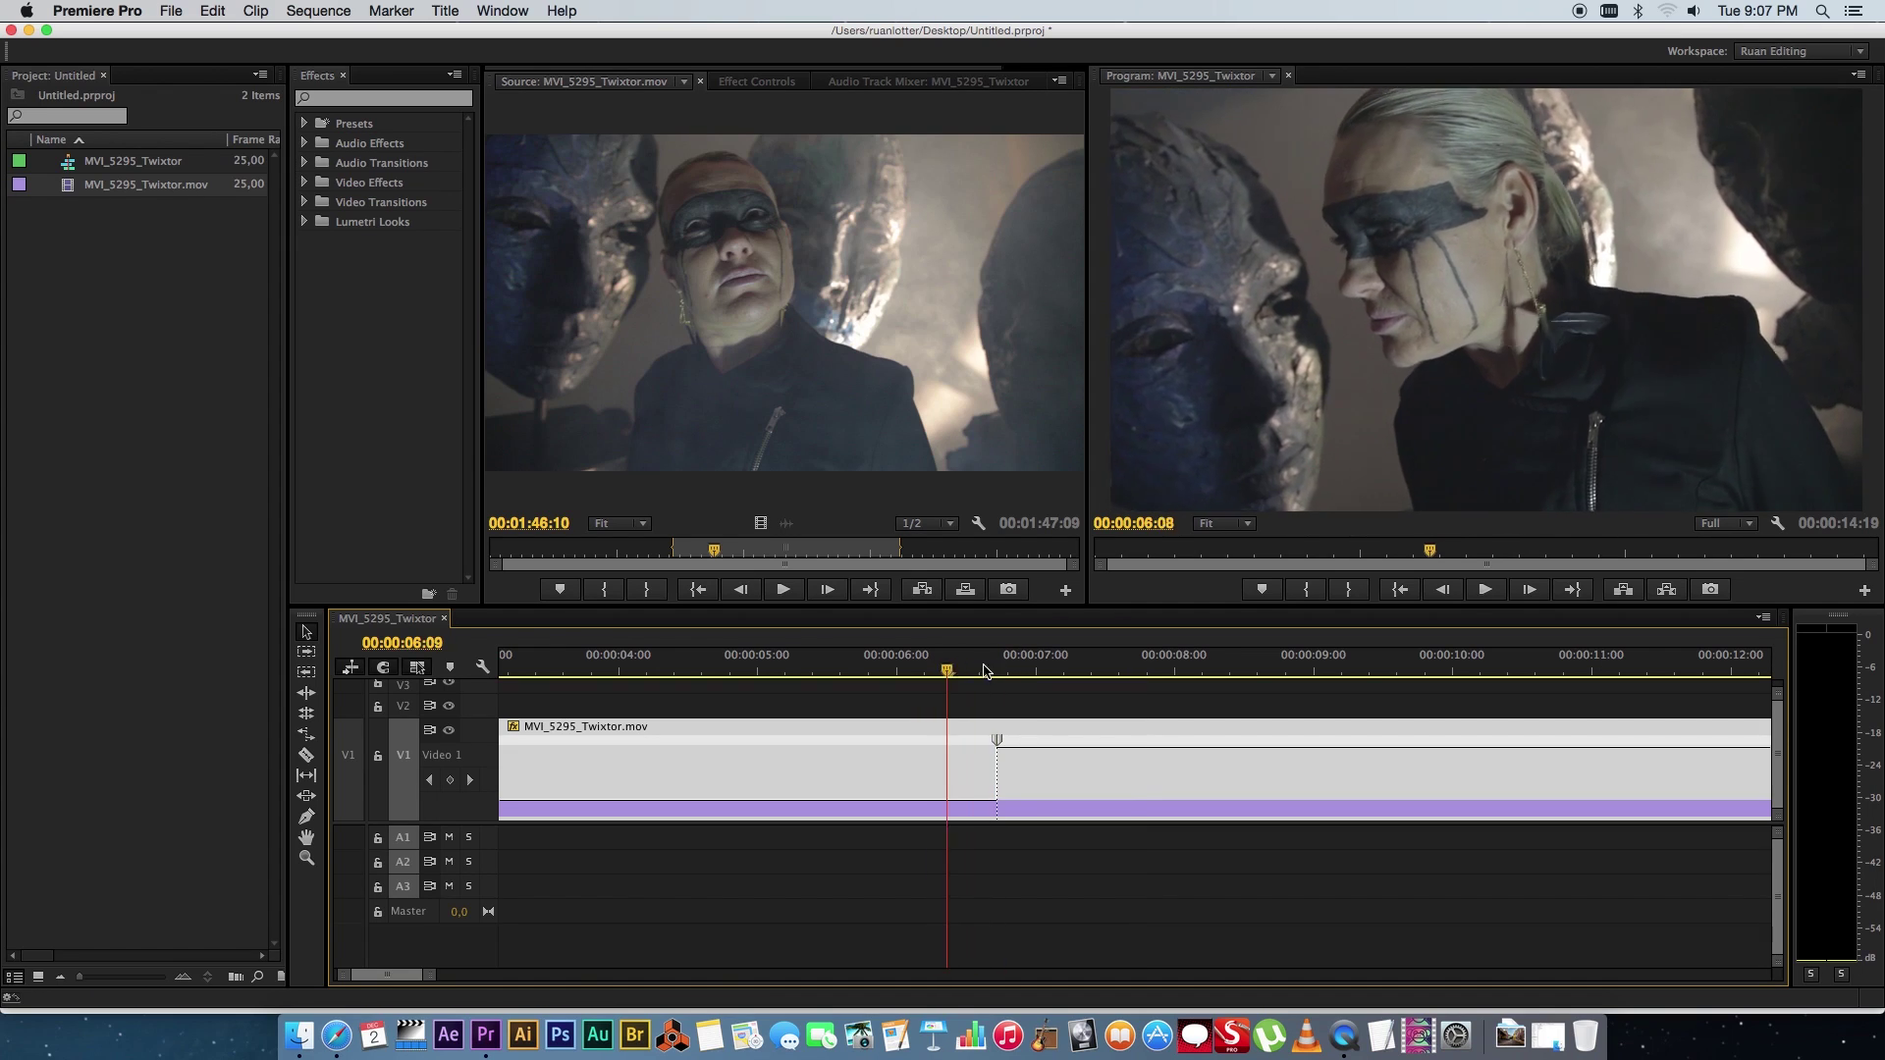
{"action": "left_click_drag", "start_coordinate": [994, 740], "coordinate": [692, 747]}
{"action": "left_click_drag", "start_coordinate": [430, 976], "coordinate": [491, 960]}
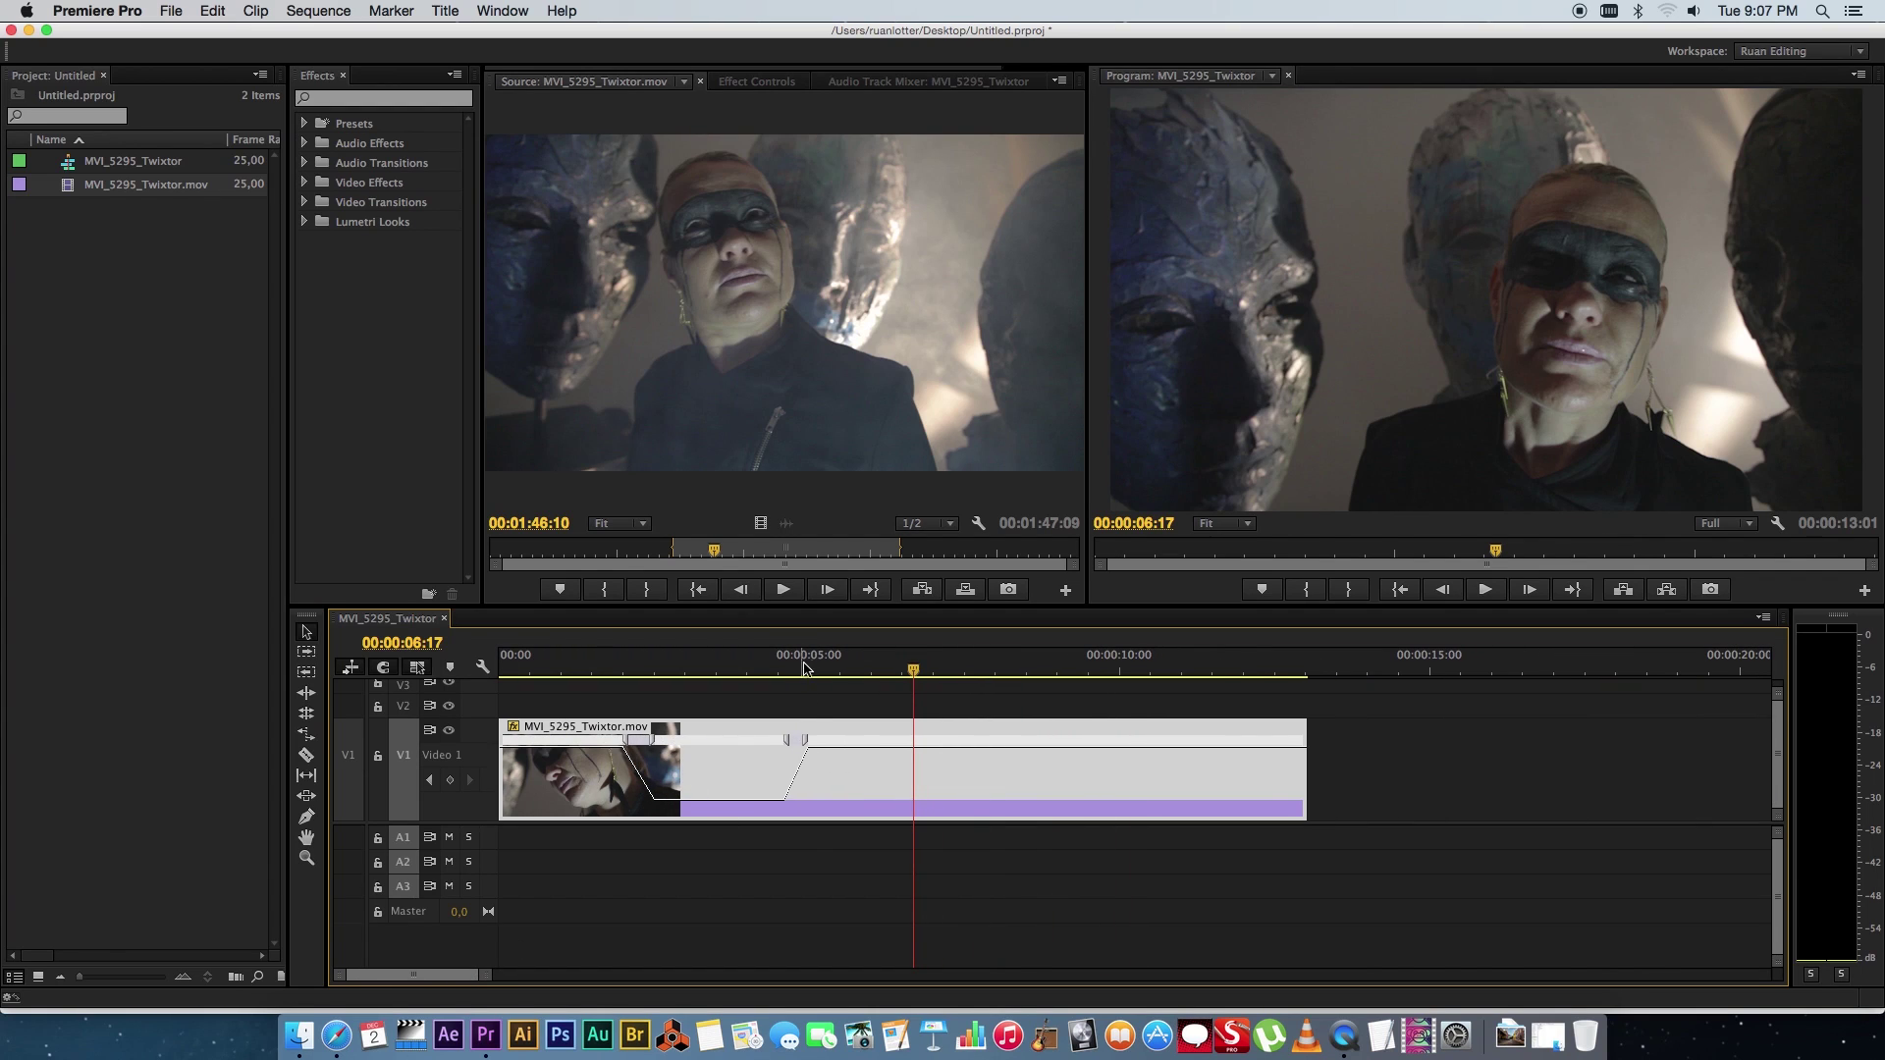
{"action": "left_click", "coordinate": [748, 668]}
{"action": "key", "text": "space"}
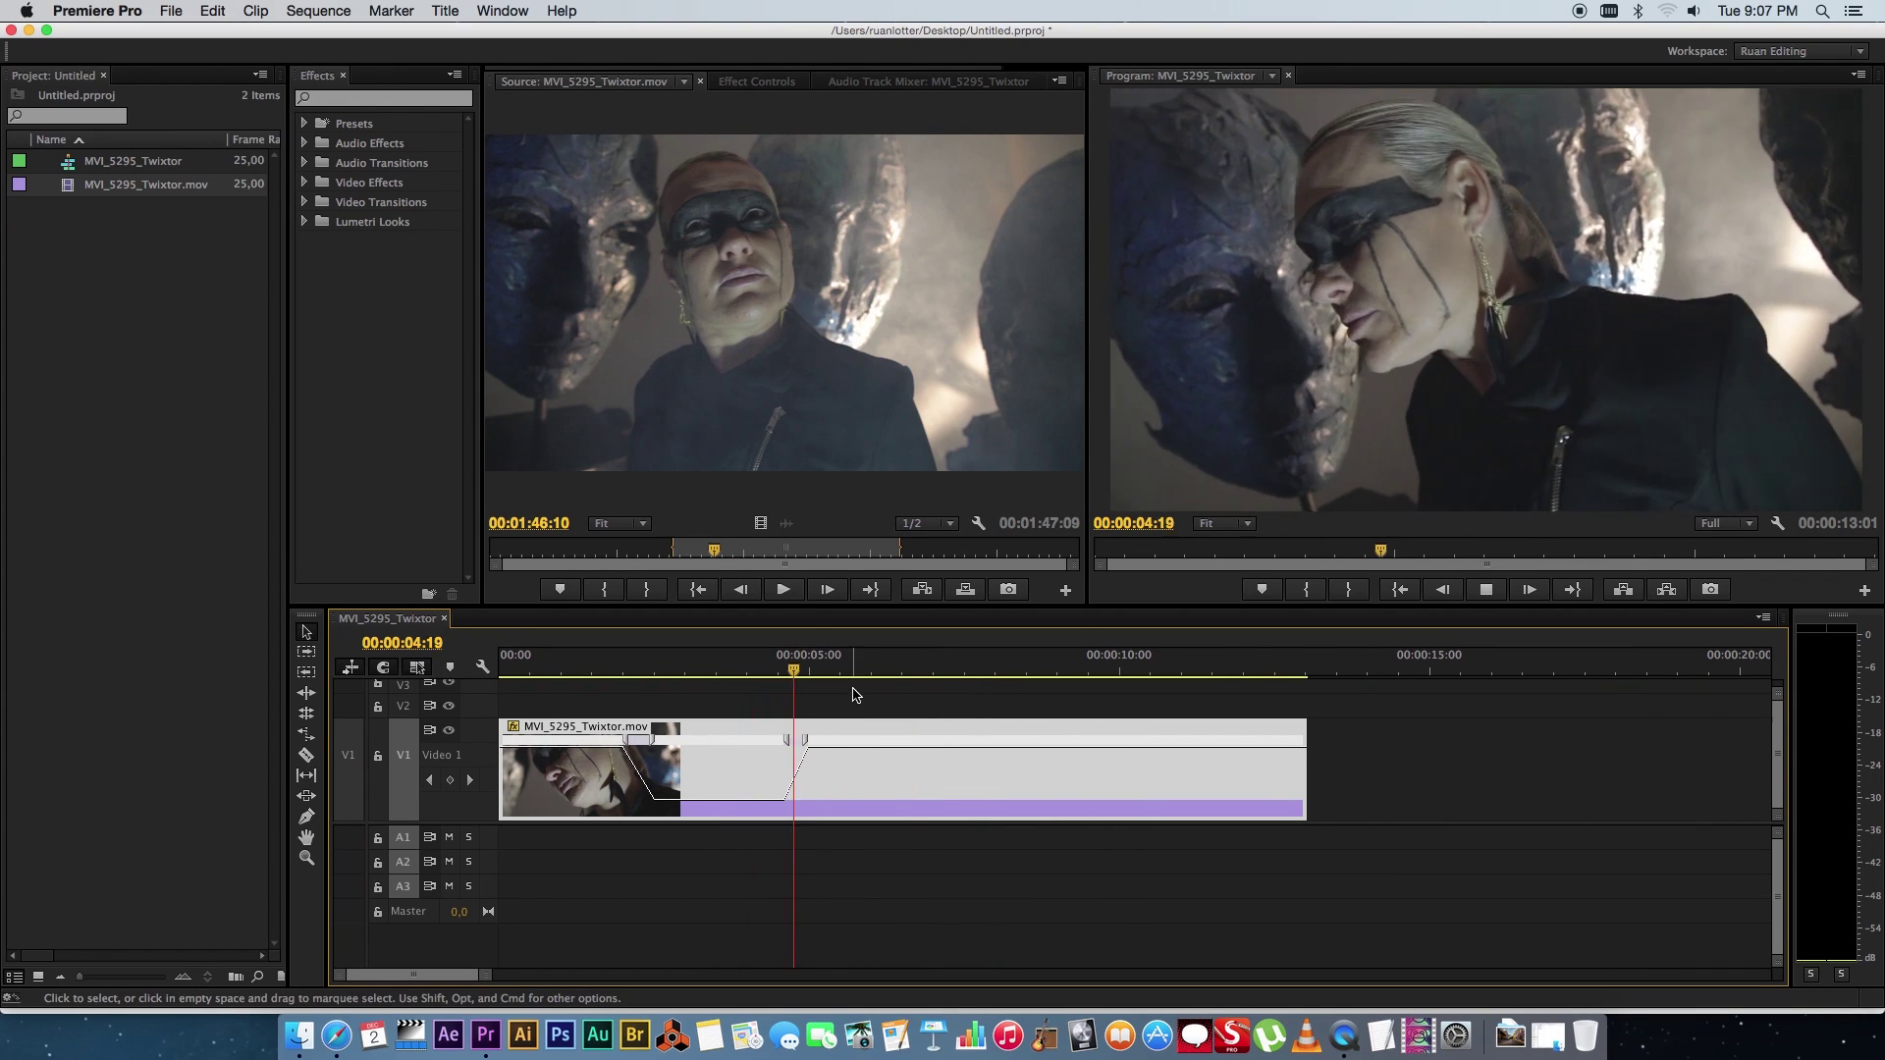
{"action": "key", "text": "j"}
{"action": "key", "text": "j"}
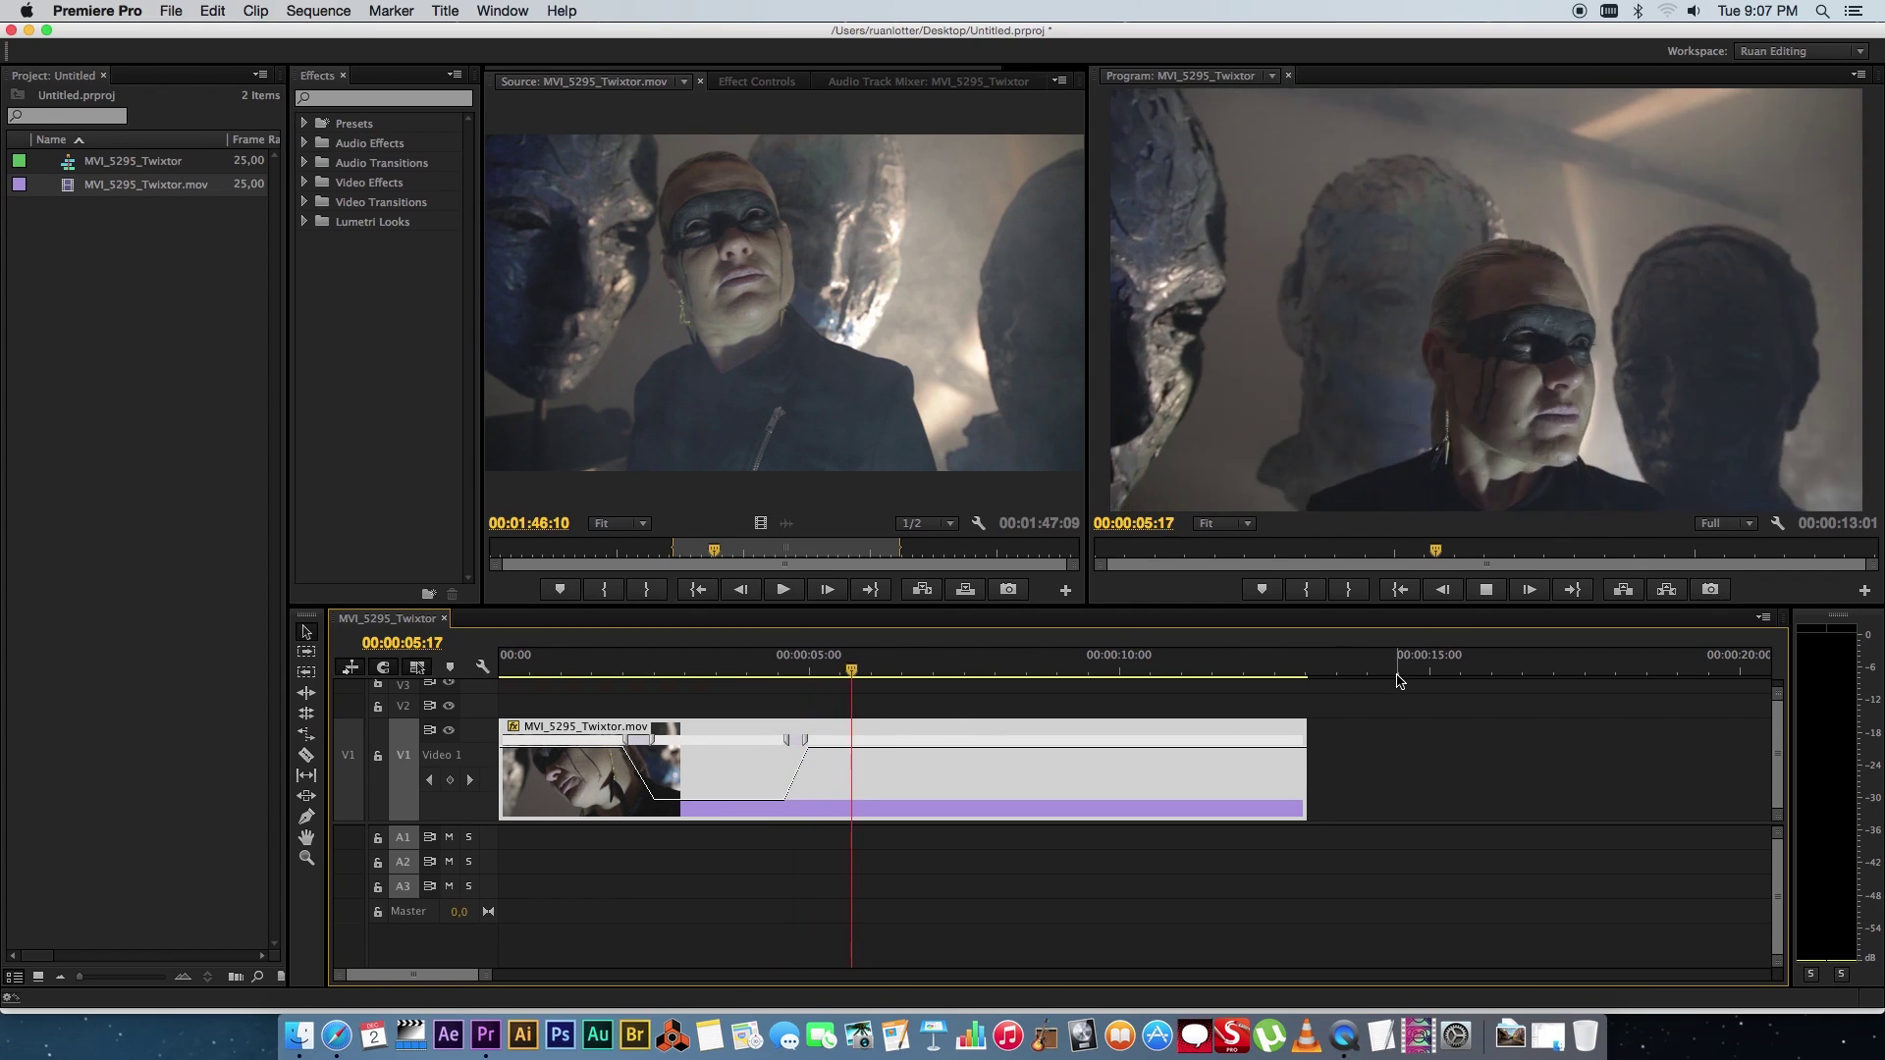
{"action": "key", "text": "space"}
Step: Add a second speed keyframe at 00:00:05:22 and widen it into a ramp
{"action": "left_click_drag", "start_coordinate": [892, 667], "coordinate": [864, 673]}
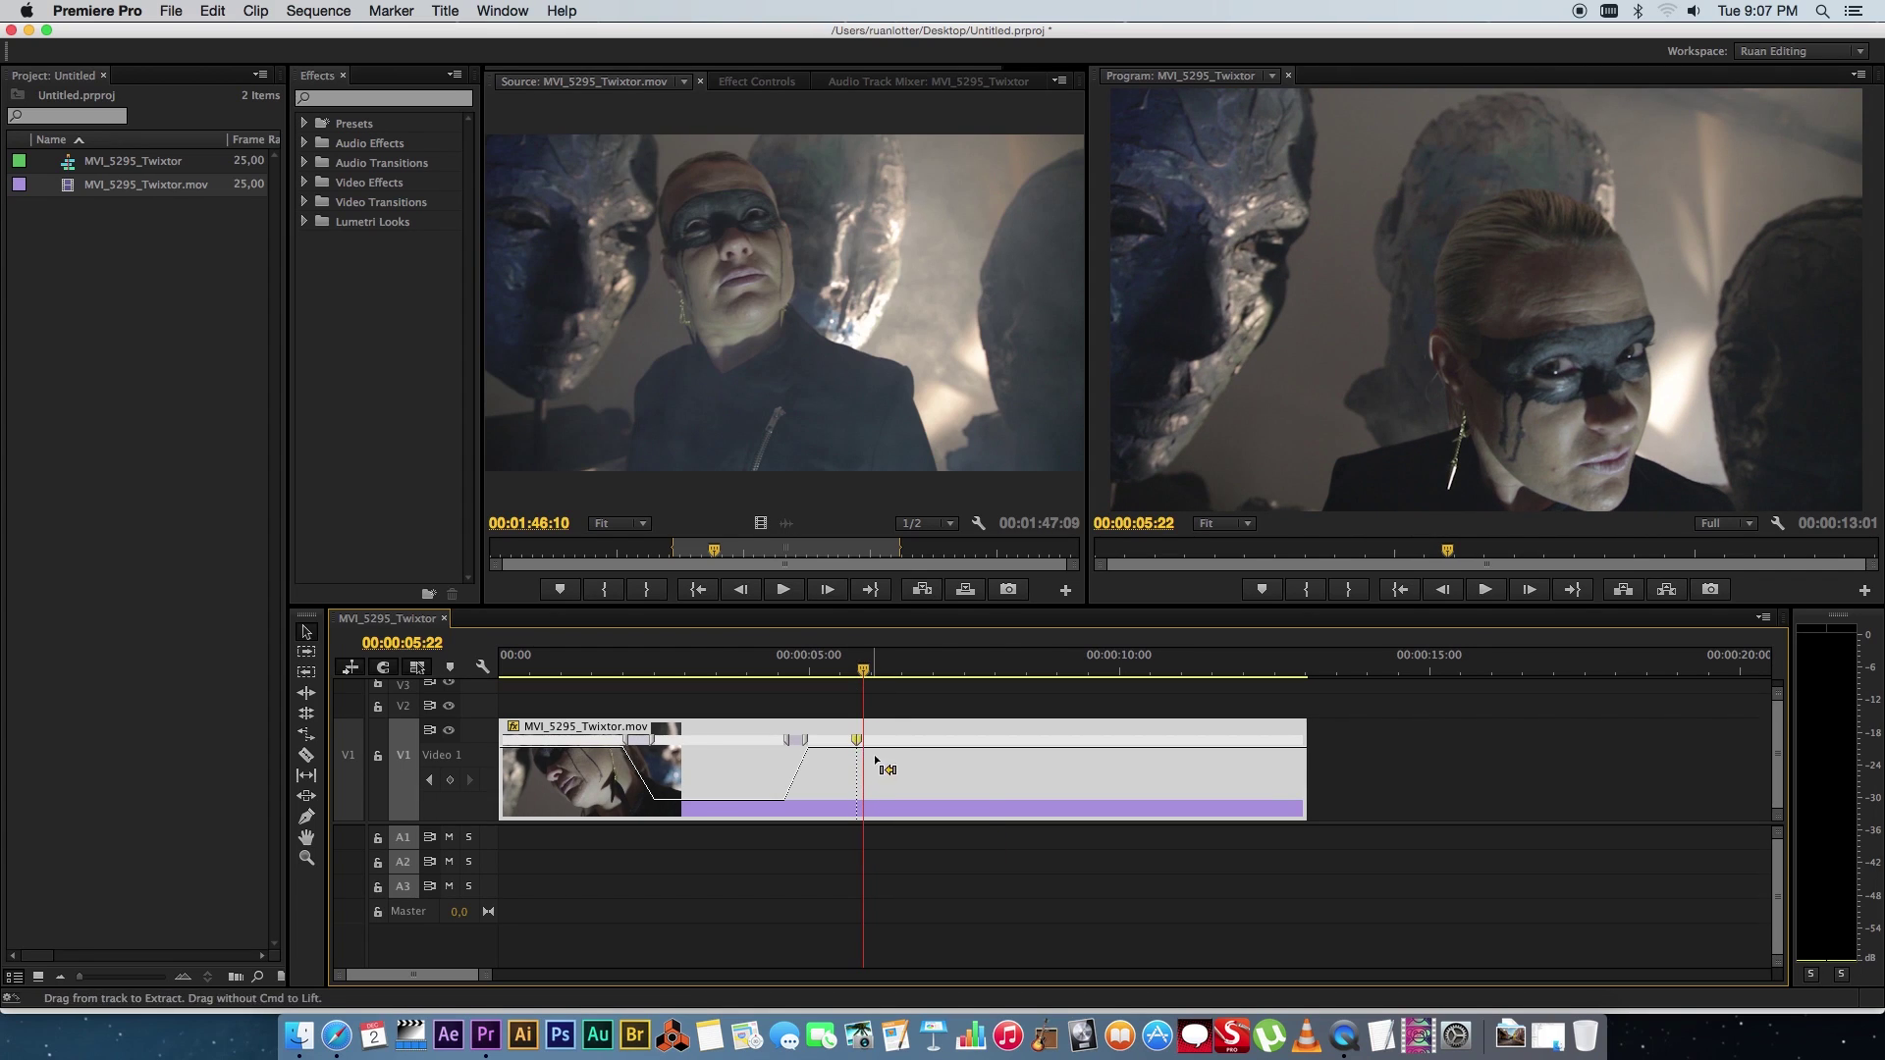
{"action": "left_click", "coordinate": [863, 741], "text": "super"}
{"action": "mouse_move", "coordinate": [863, 741]}
{"action": "left_mouse_down"}
{"action": "mouse_move", "coordinate": [895, 751]}
{"action": "mouse_move", "coordinate": [870, 746]}
{"action": "left_mouse_up"}
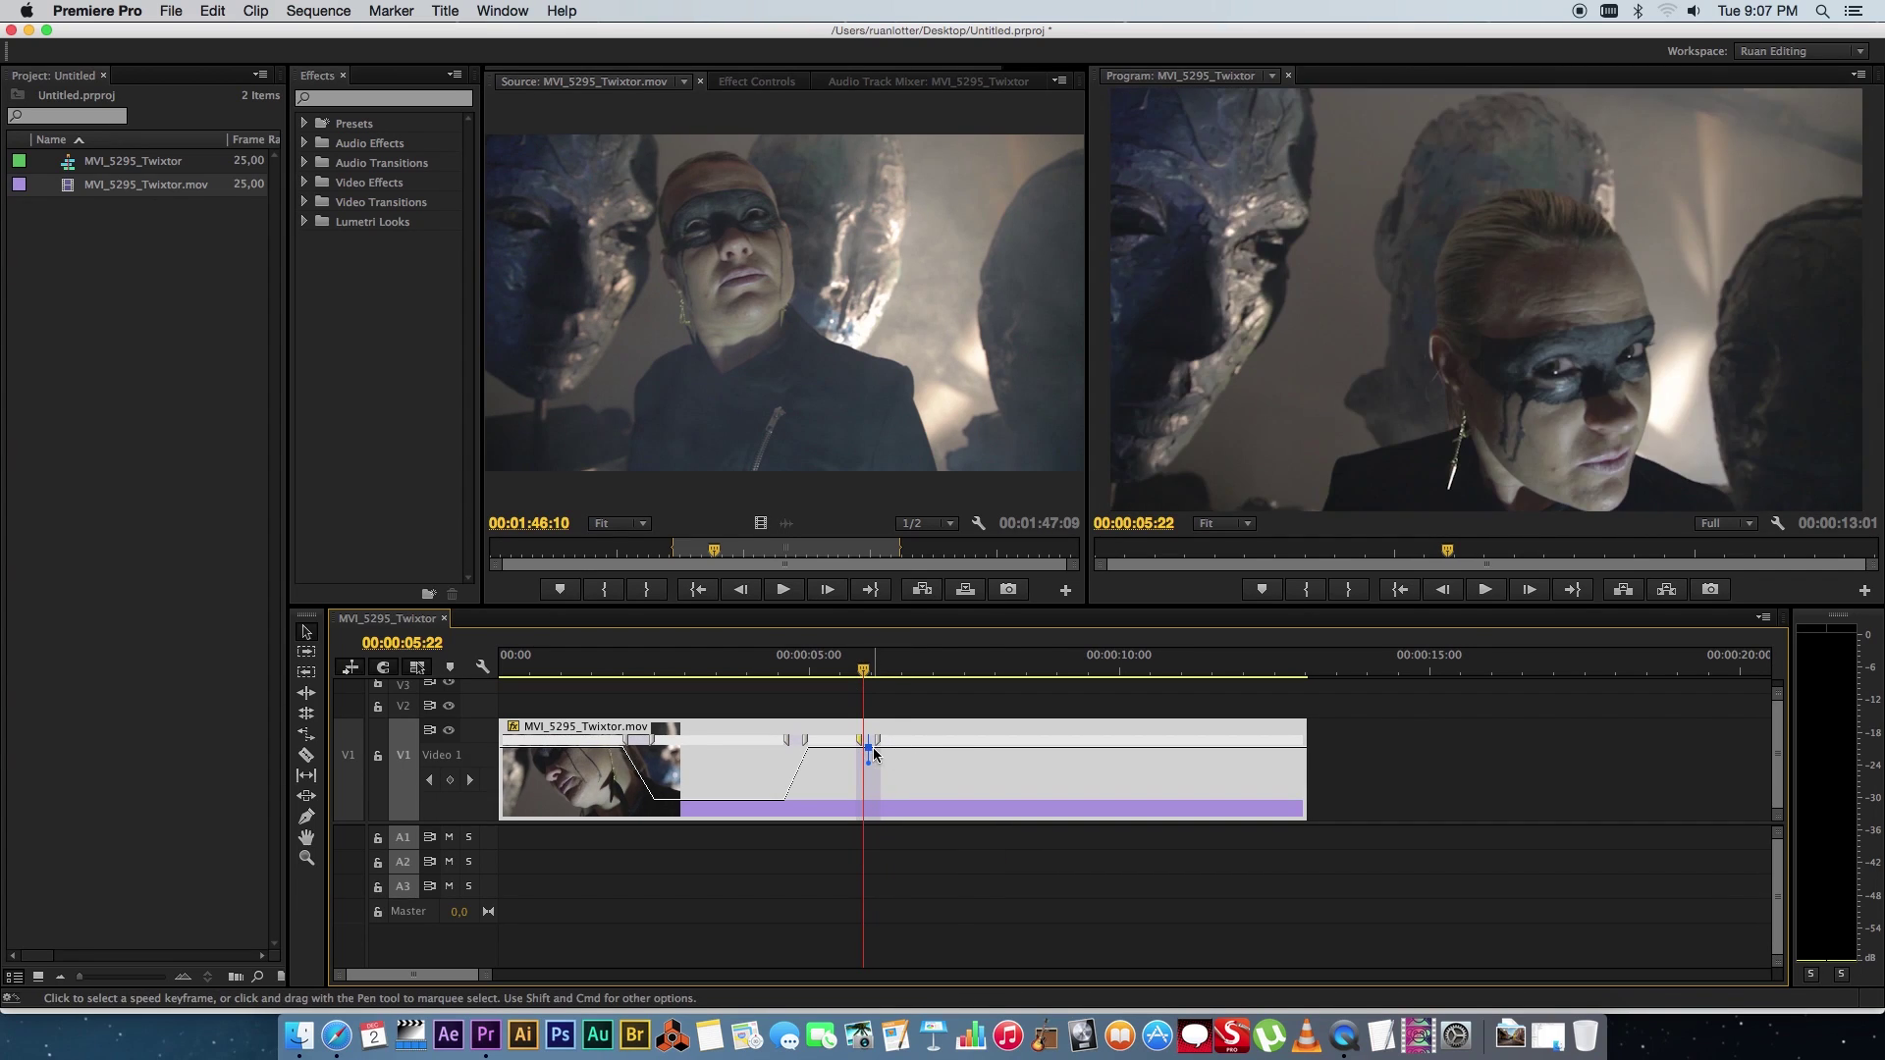
Step: Drop the clip speed after the second ramp to about 99%
{"action": "mouse_move", "coordinate": [907, 916]}
{"action": "left_mouse_down"}
{"action": "mouse_move", "coordinate": [922, 772]}
{"action": "mouse_move", "coordinate": [916, 864]}
{"action": "left_mouse_up"}
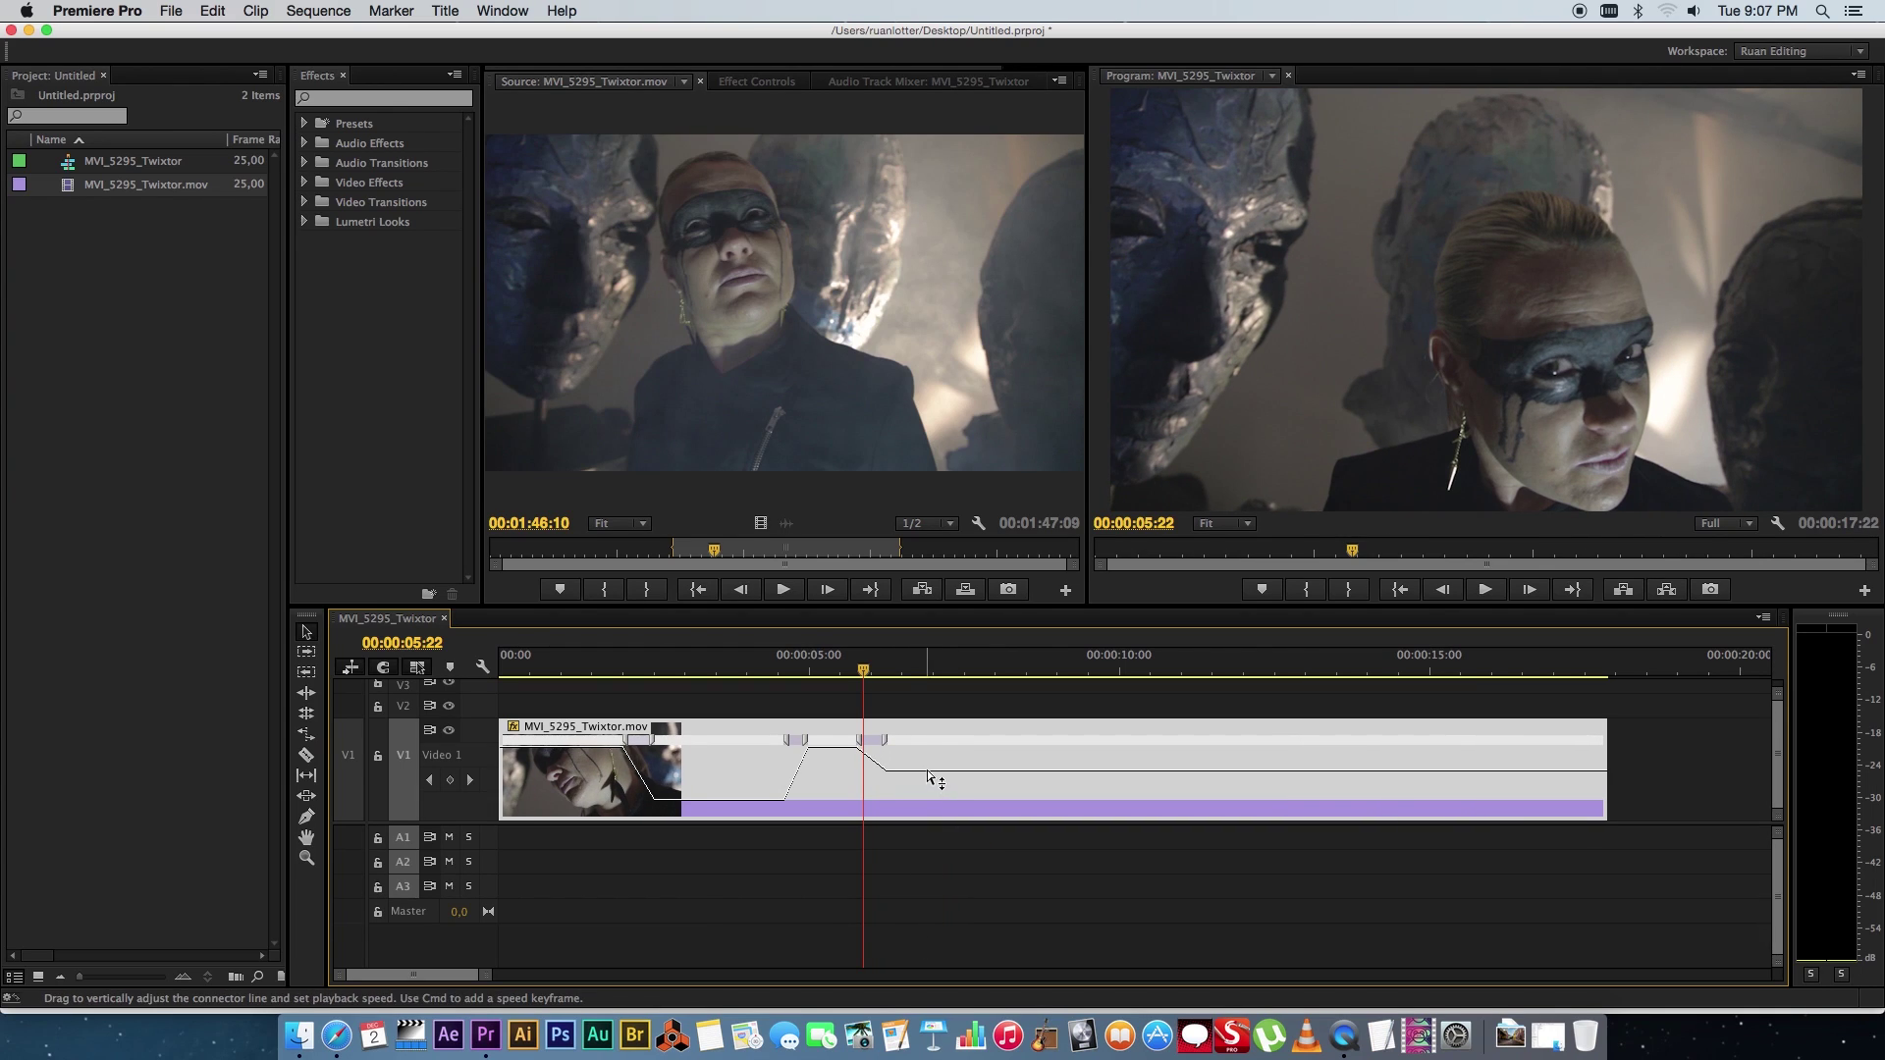
{"action": "left_click_drag", "start_coordinate": [929, 775], "coordinate": [914, 942]}
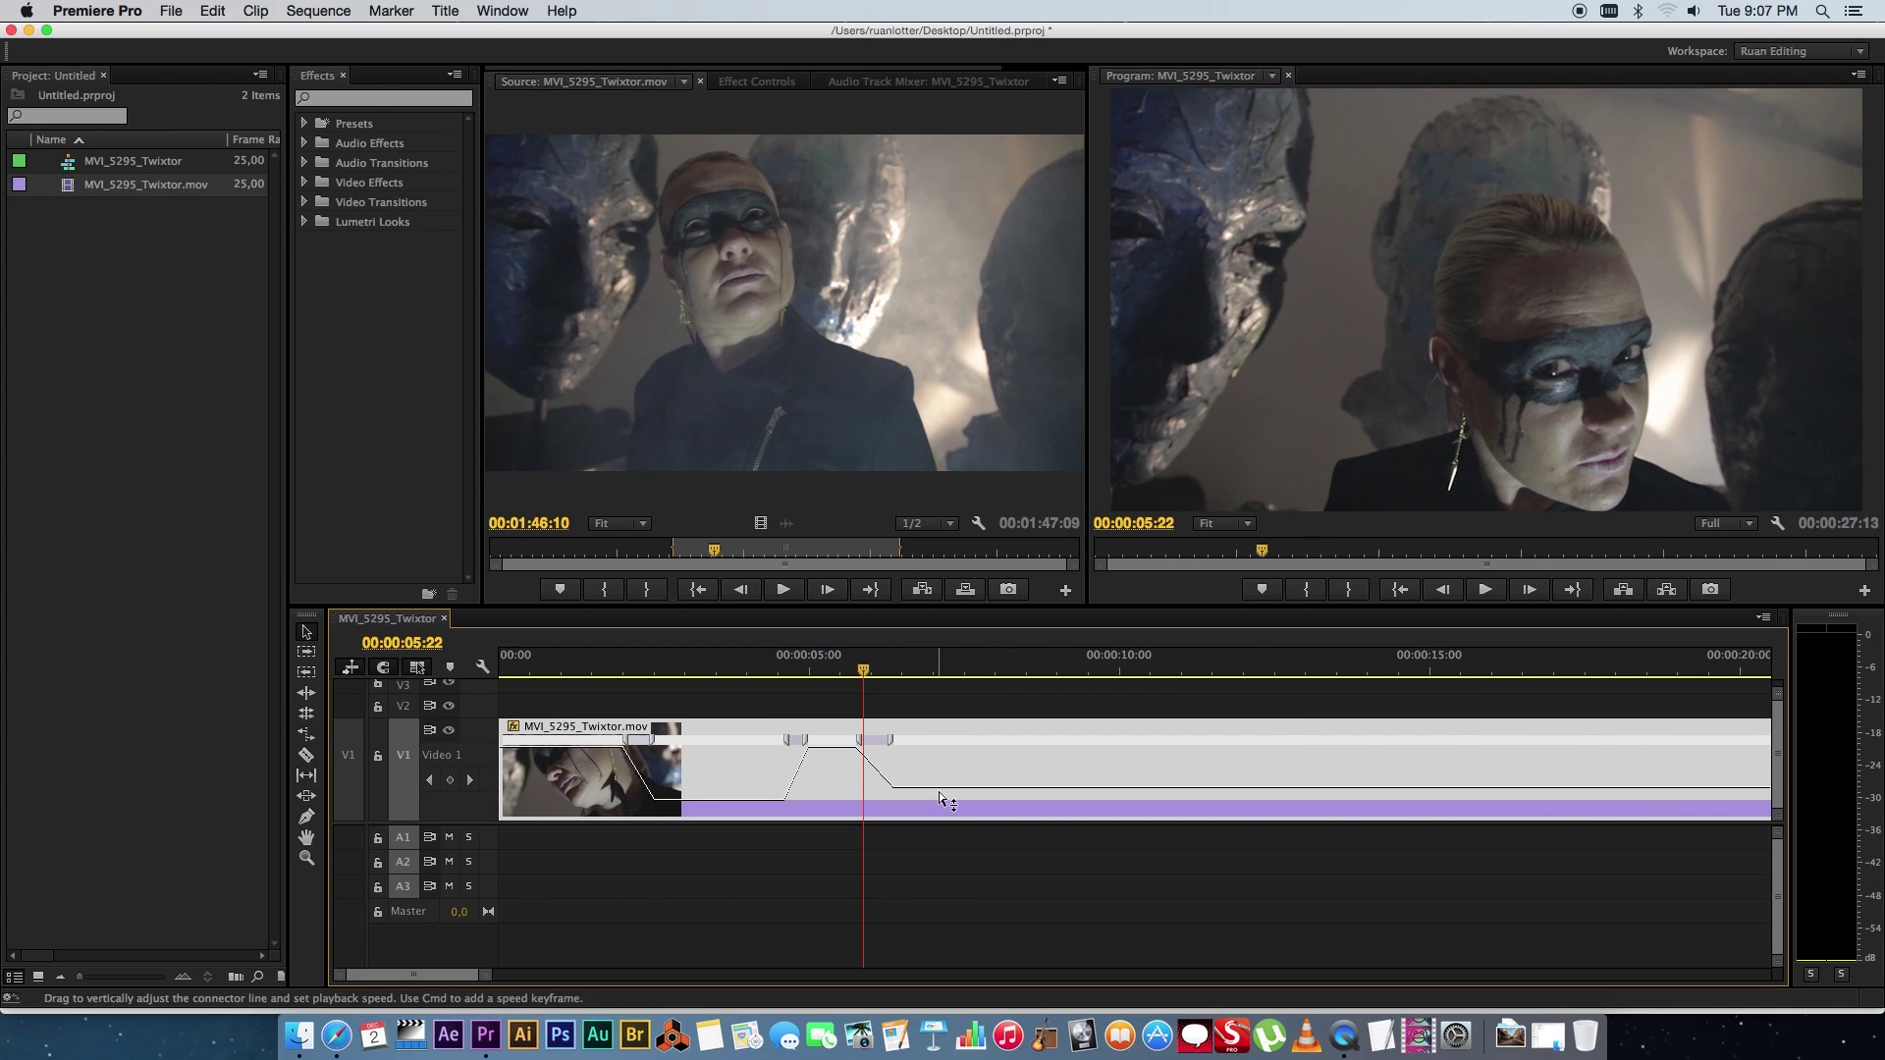
{"action": "left_click_drag", "start_coordinate": [942, 799], "coordinate": [936, 885]}
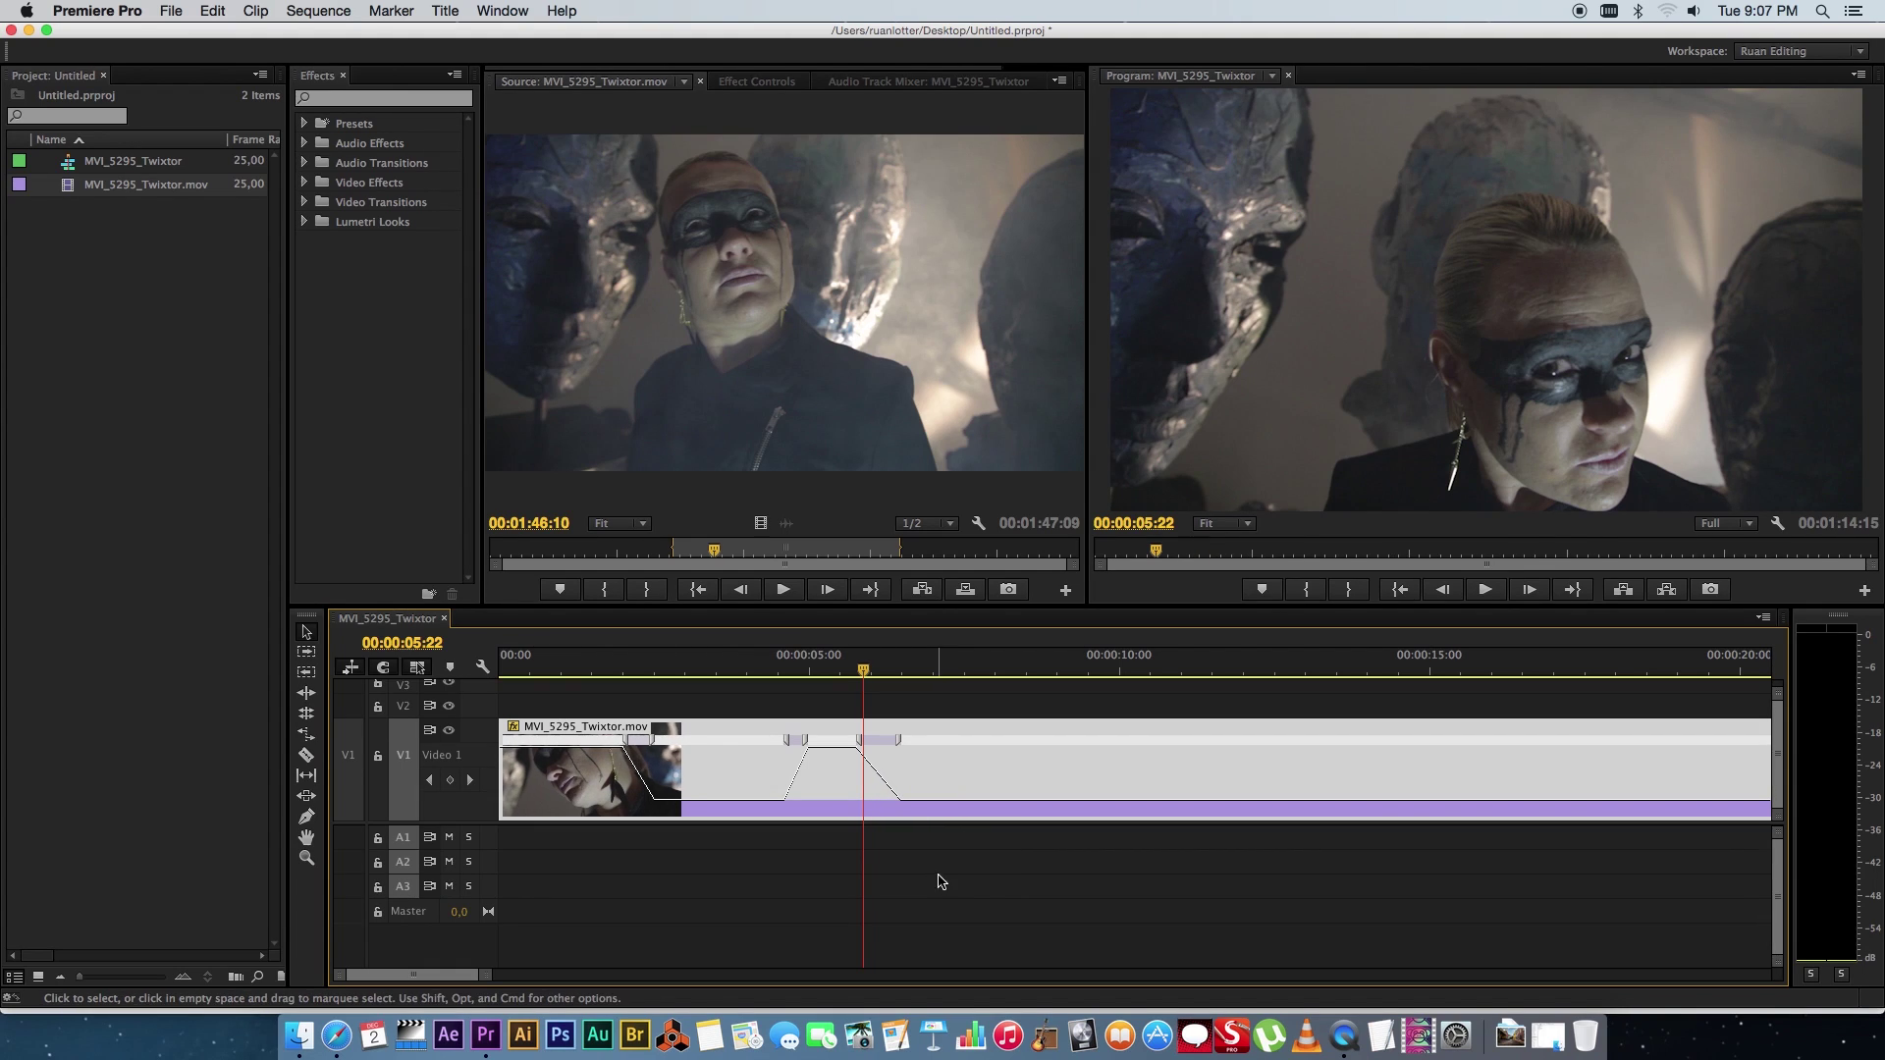
{"action": "left_click_drag", "start_coordinate": [949, 808], "coordinate": [949, 815]}
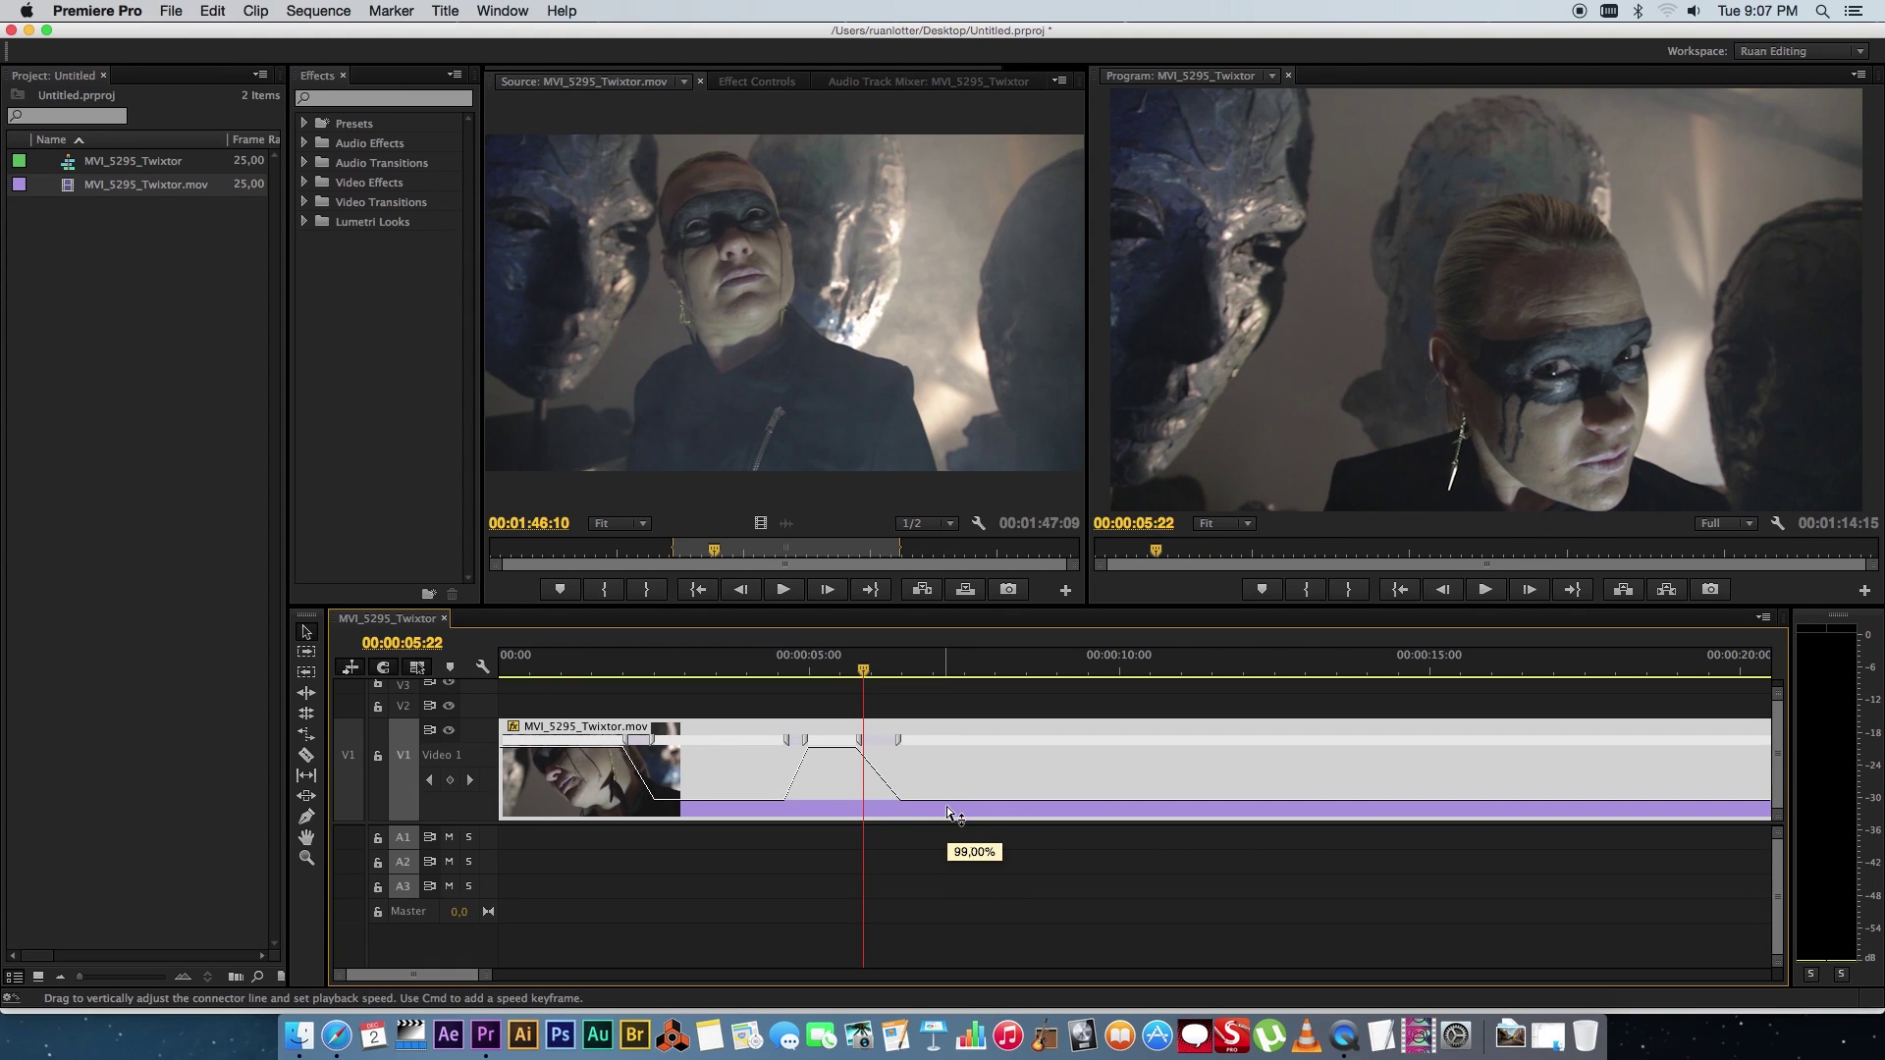
Step: Adjust where the slow-down ramp starts and play back the speed changes twice
{"action": "key", "text": "shift+Left"}
{"action": "key", "text": "shift+Left"}
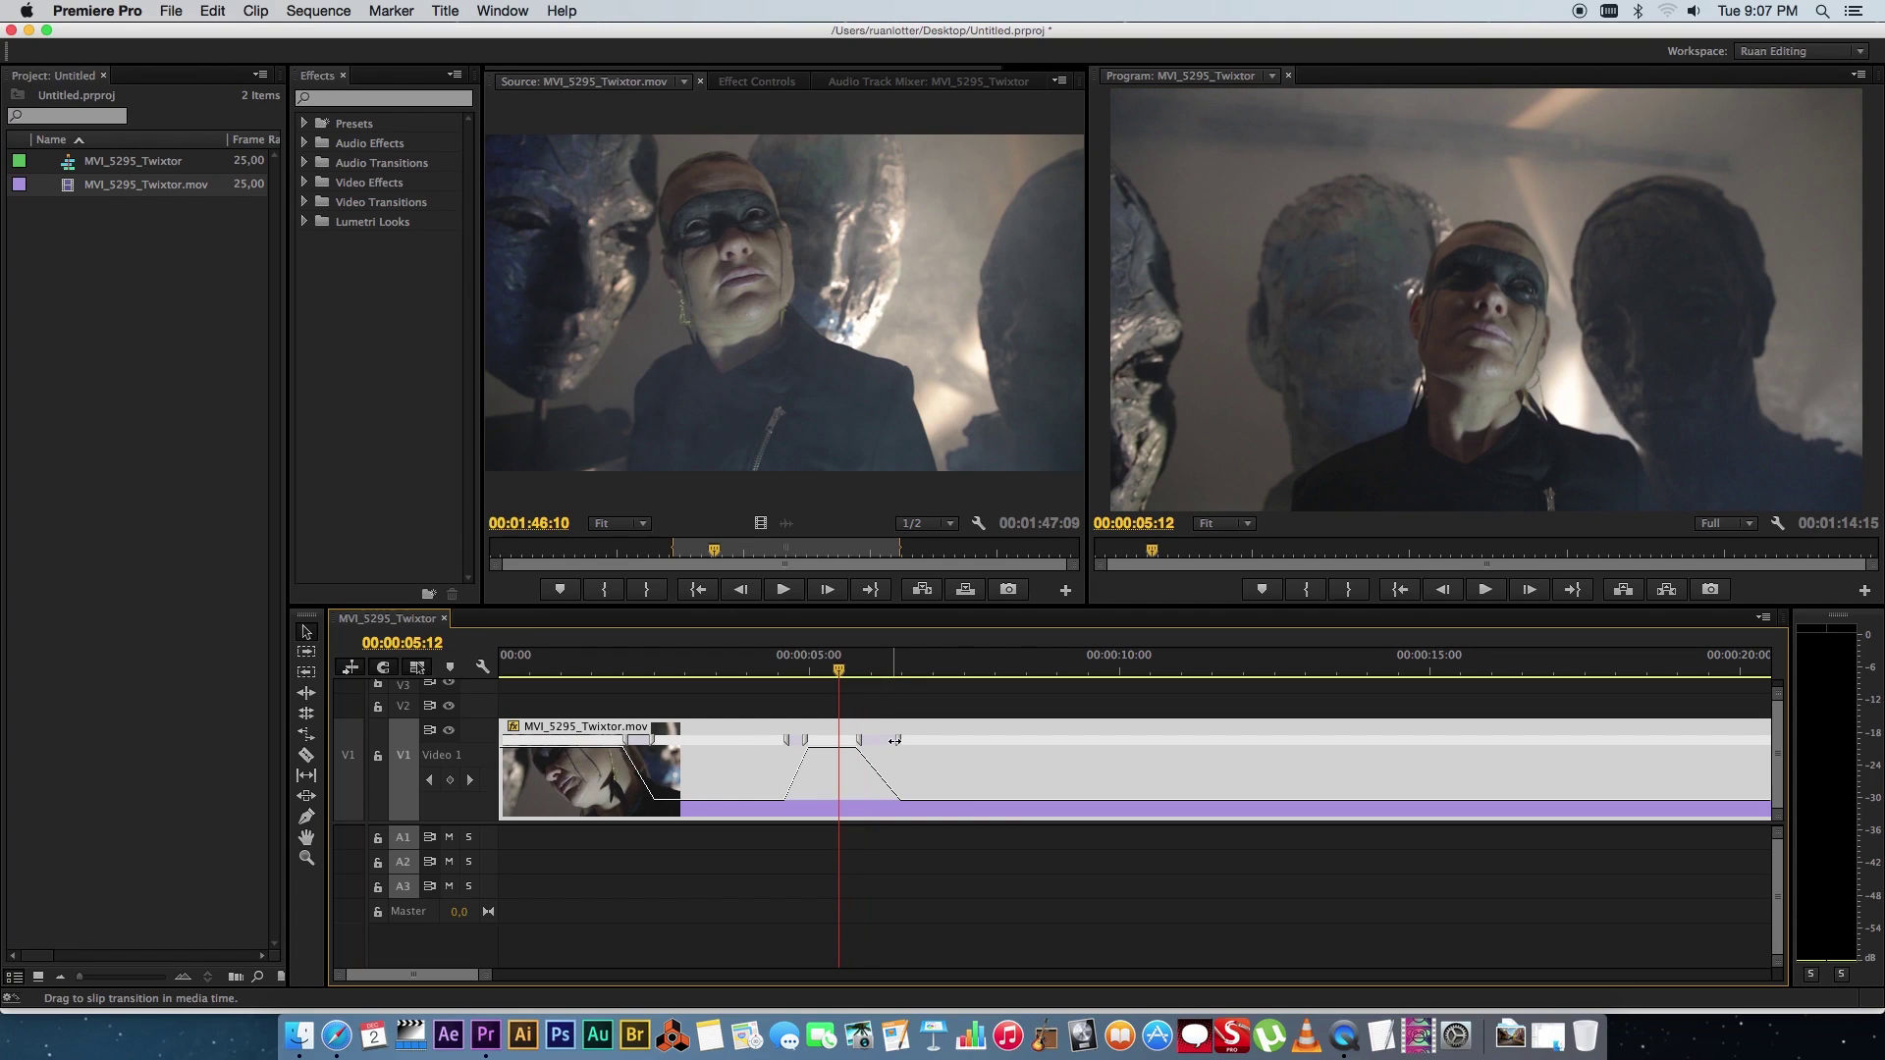
{"action": "left_click_drag", "start_coordinate": [895, 739], "coordinate": [865, 752]}
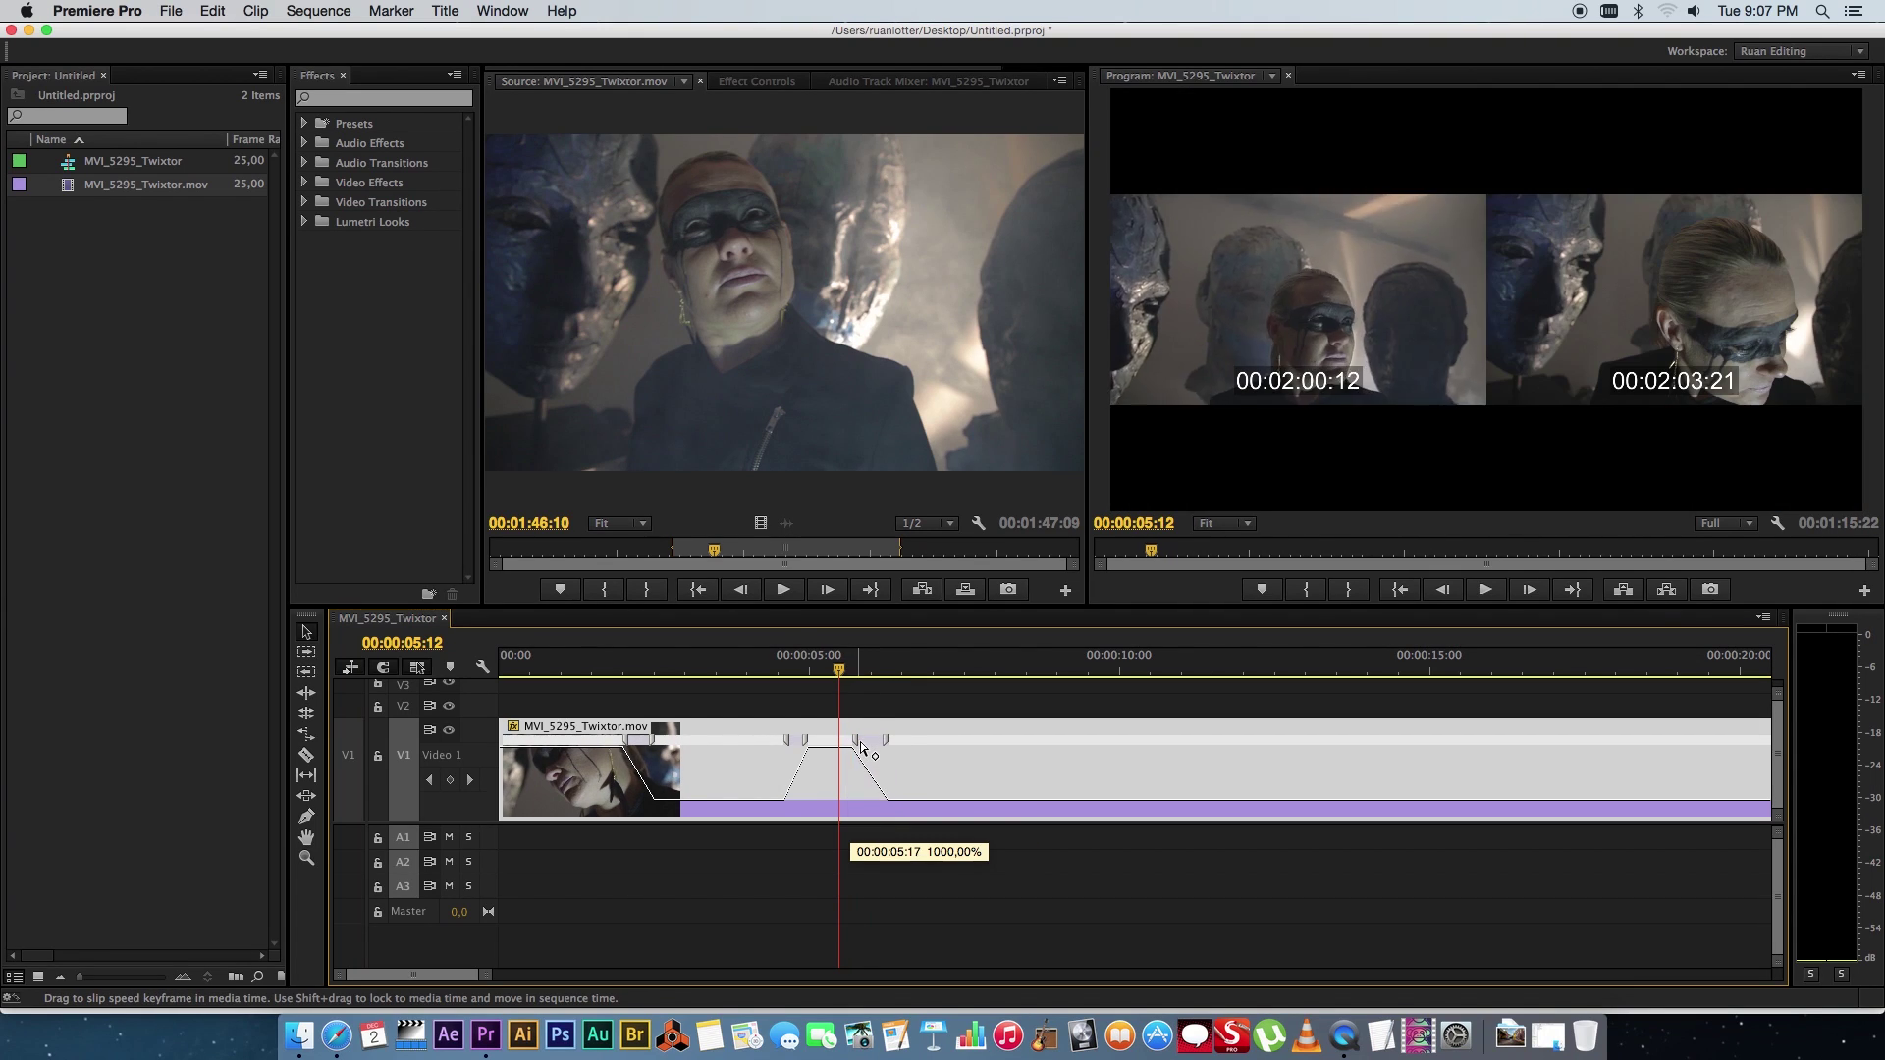
{"action": "left_click_drag", "start_coordinate": [865, 751], "coordinate": [863, 747]}
{"action": "left_click", "coordinate": [832, 666]}
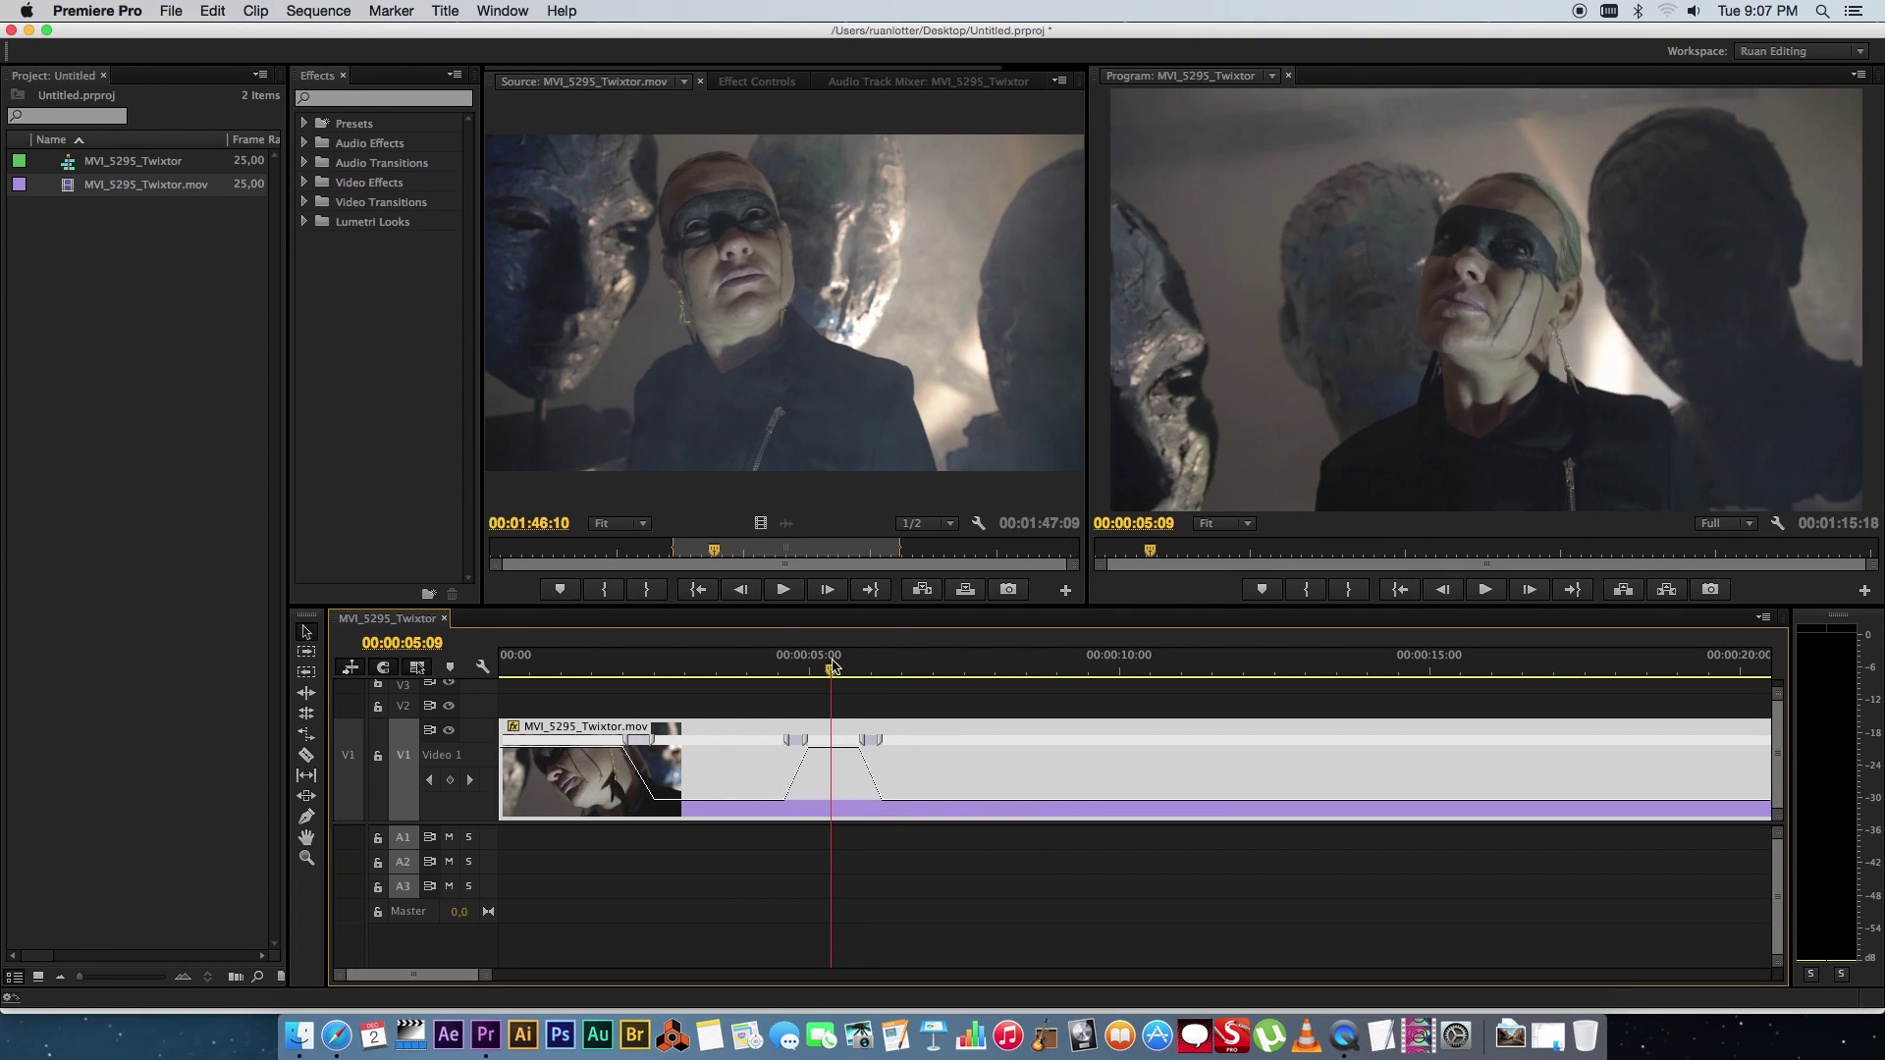
{"action": "key", "text": "space"}
{"action": "left_click", "coordinate": [821, 666]}
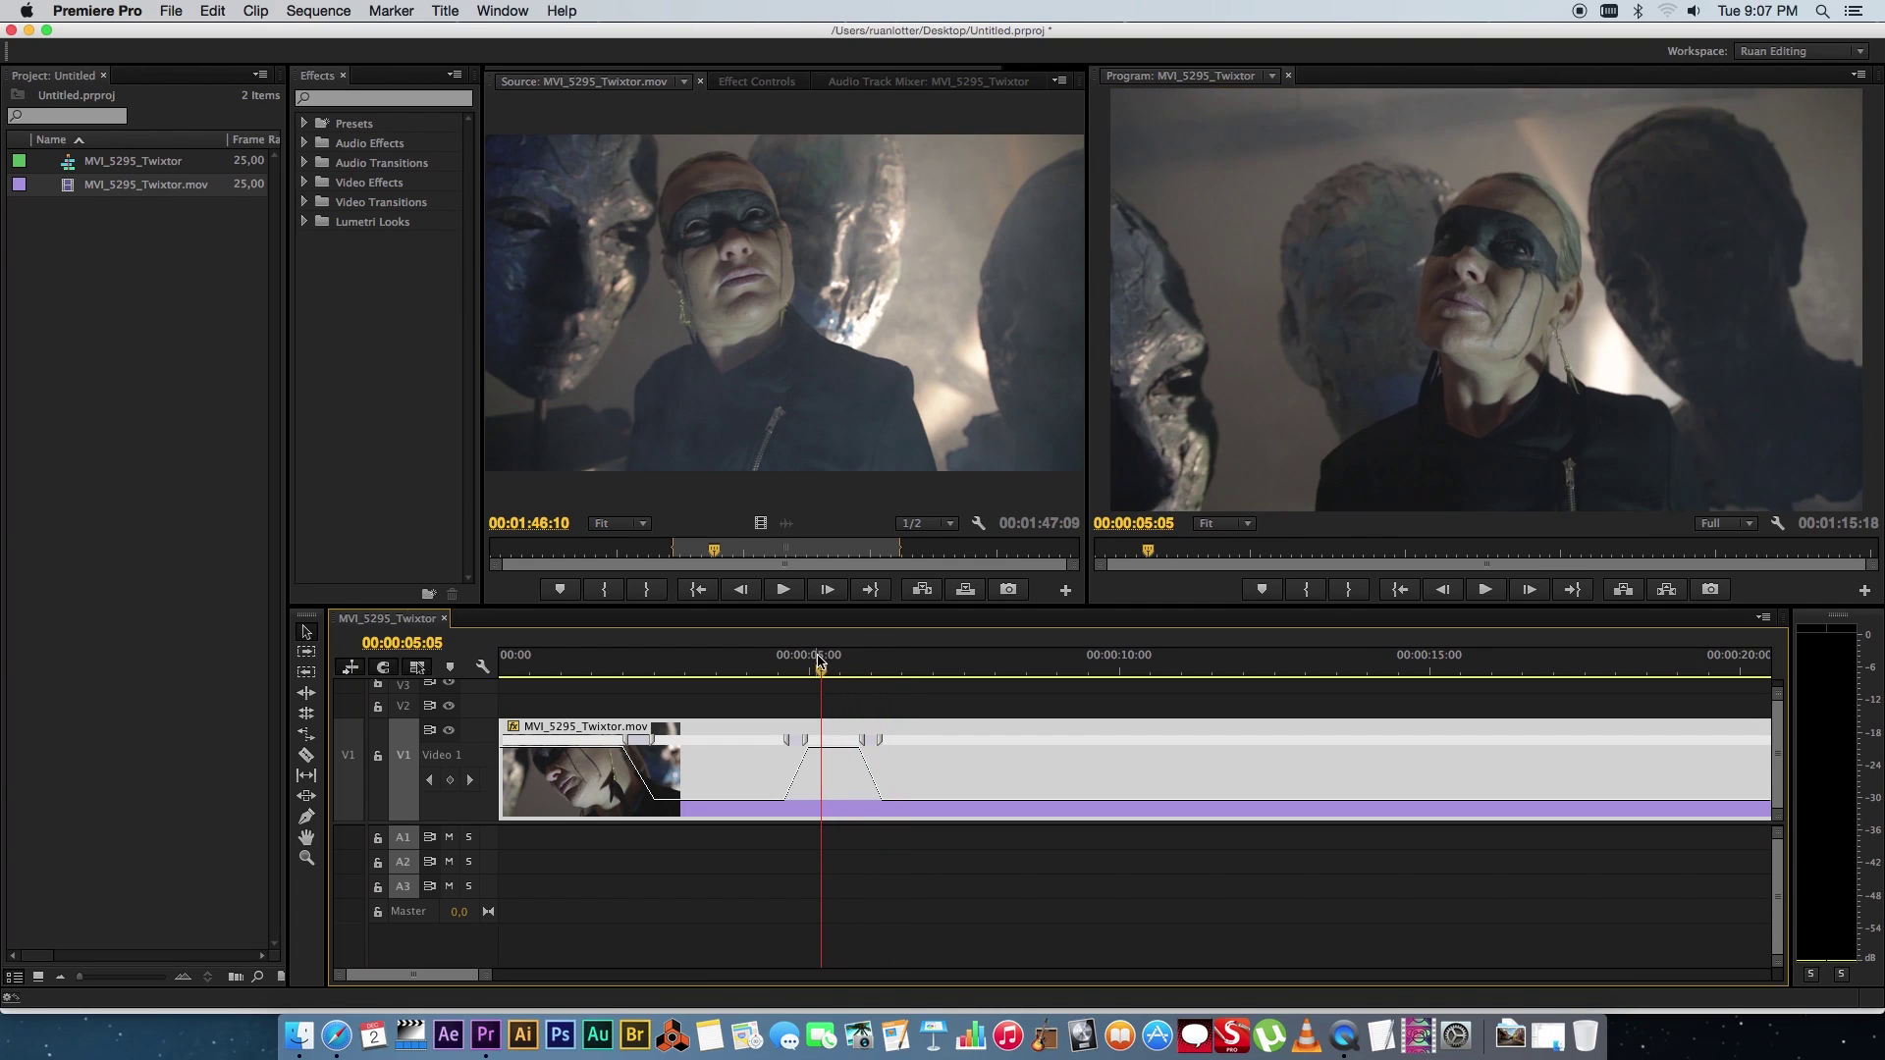
{"action": "key", "text": "space"}
Step: Zoom in on the ramped section and preview the fast burst near 00:00:05:22
{"action": "left_click", "coordinate": [862, 663]}
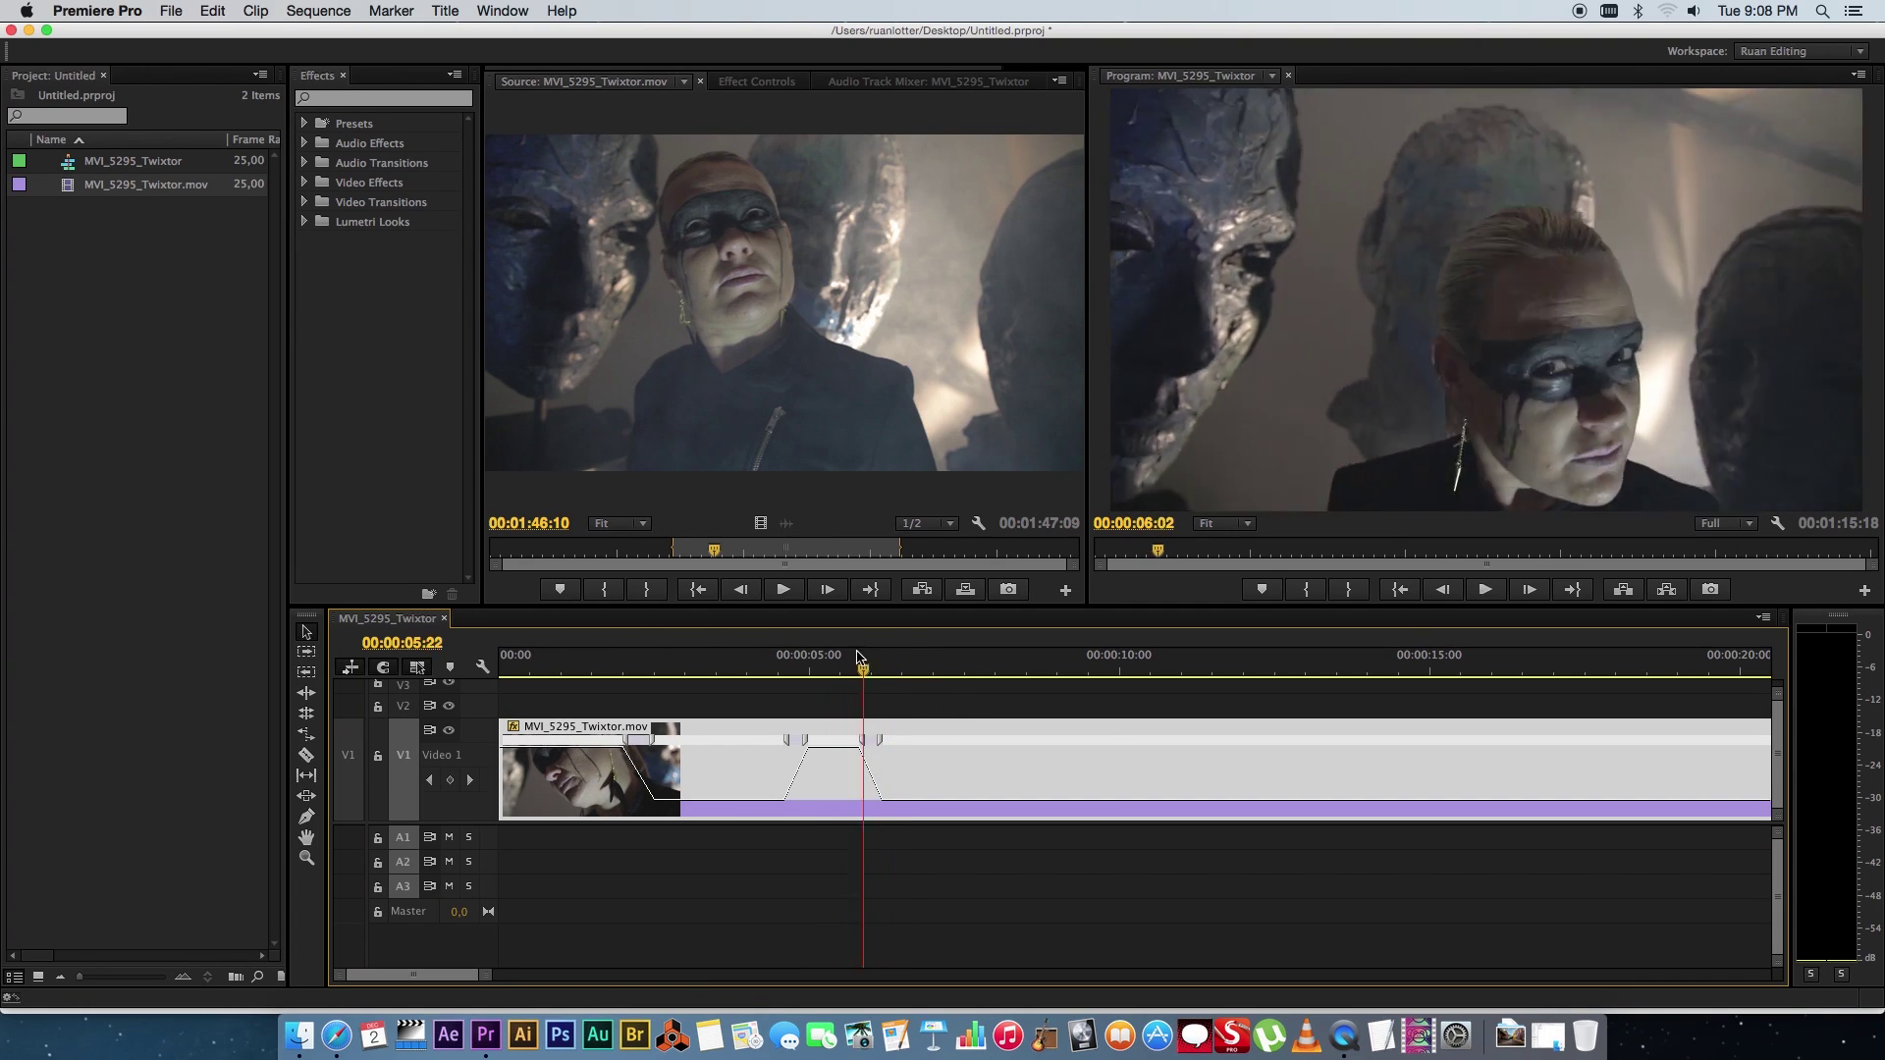
{"action": "left_click_drag", "start_coordinate": [488, 975], "coordinate": [435, 975]}
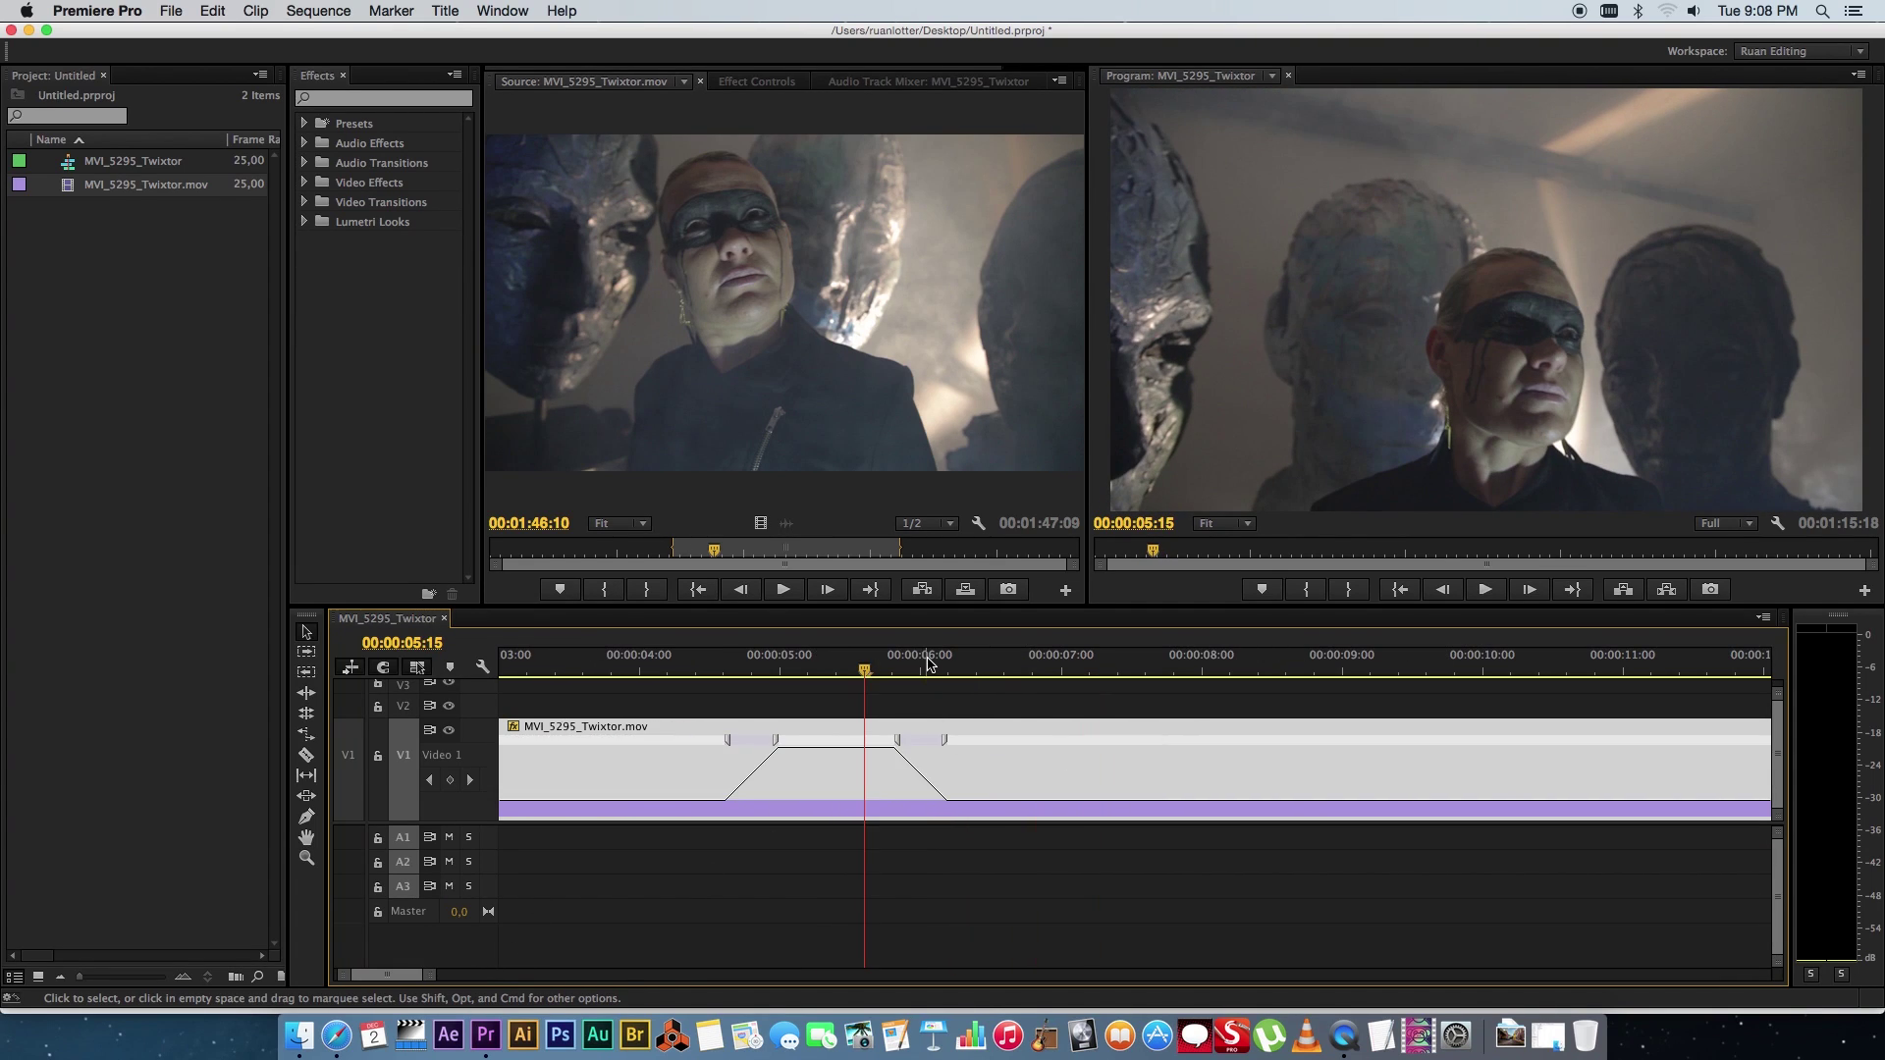
{"action": "key", "text": "space"}
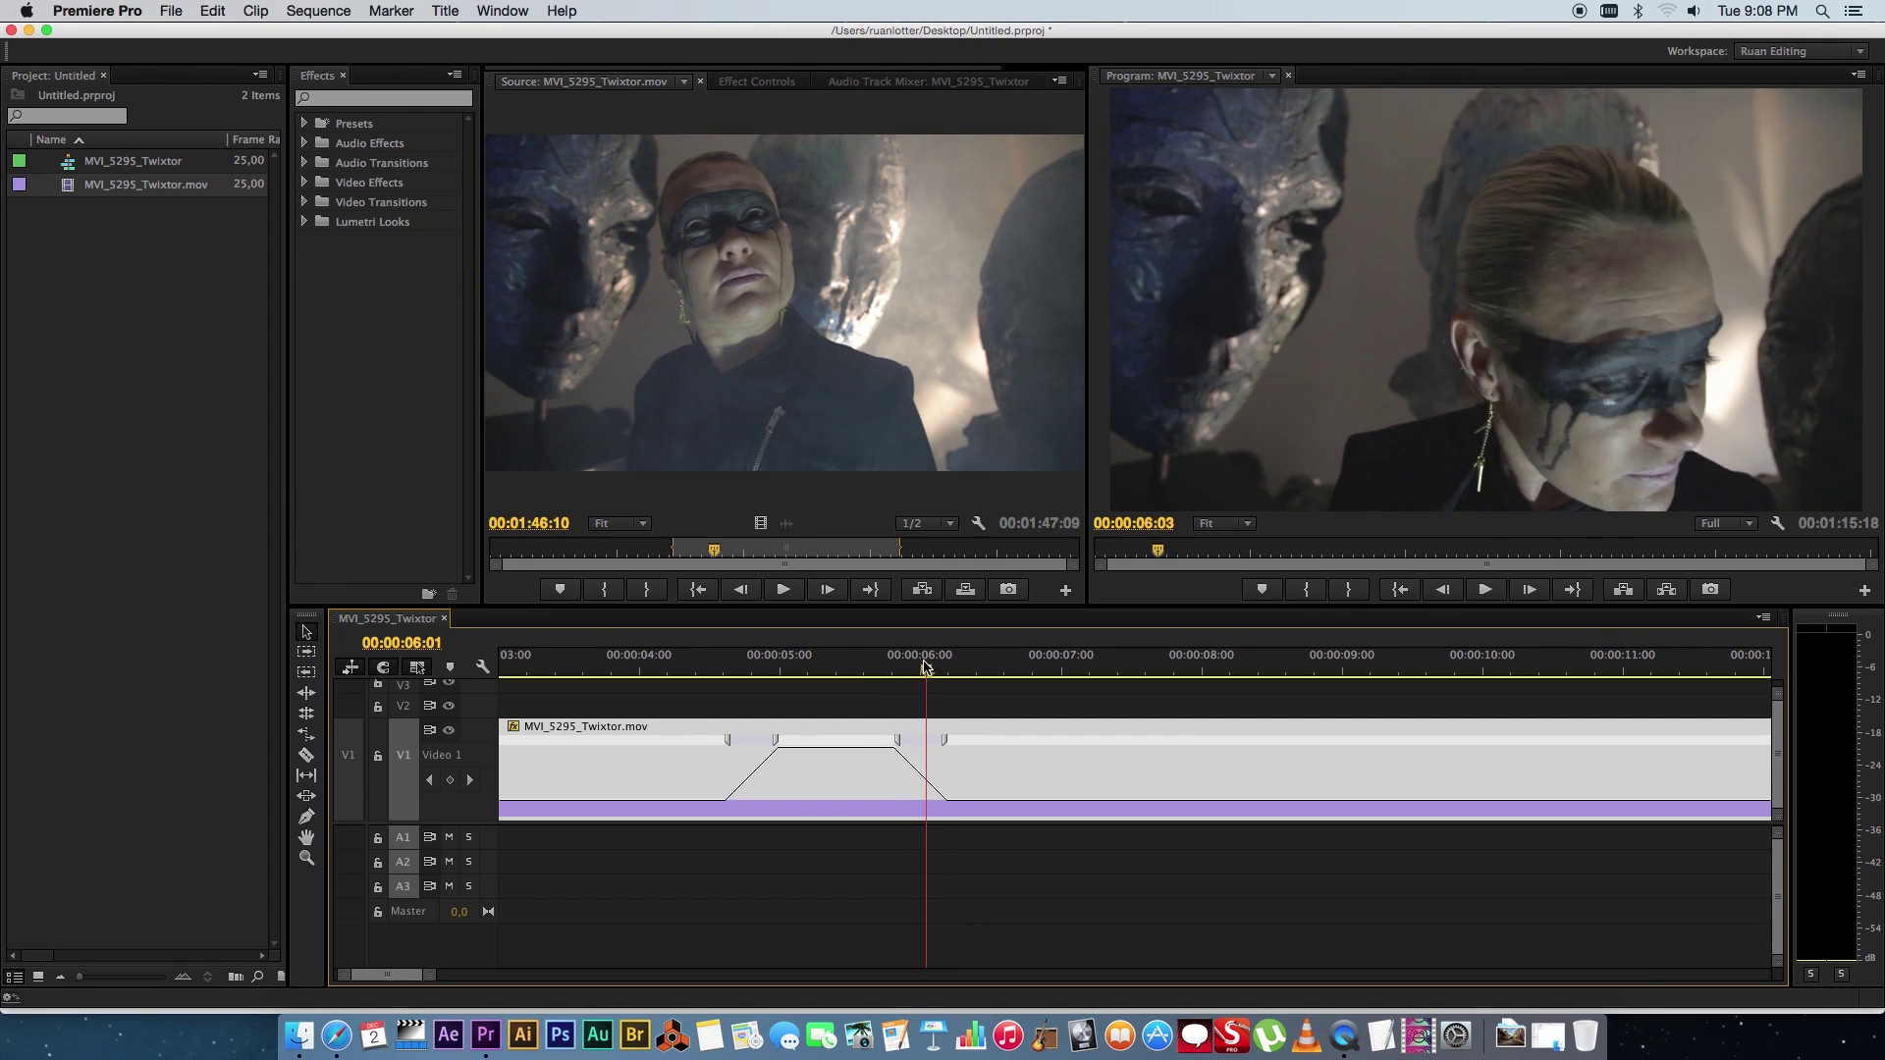
{"action": "left_click_drag", "start_coordinate": [925, 667], "coordinate": [864, 670]}
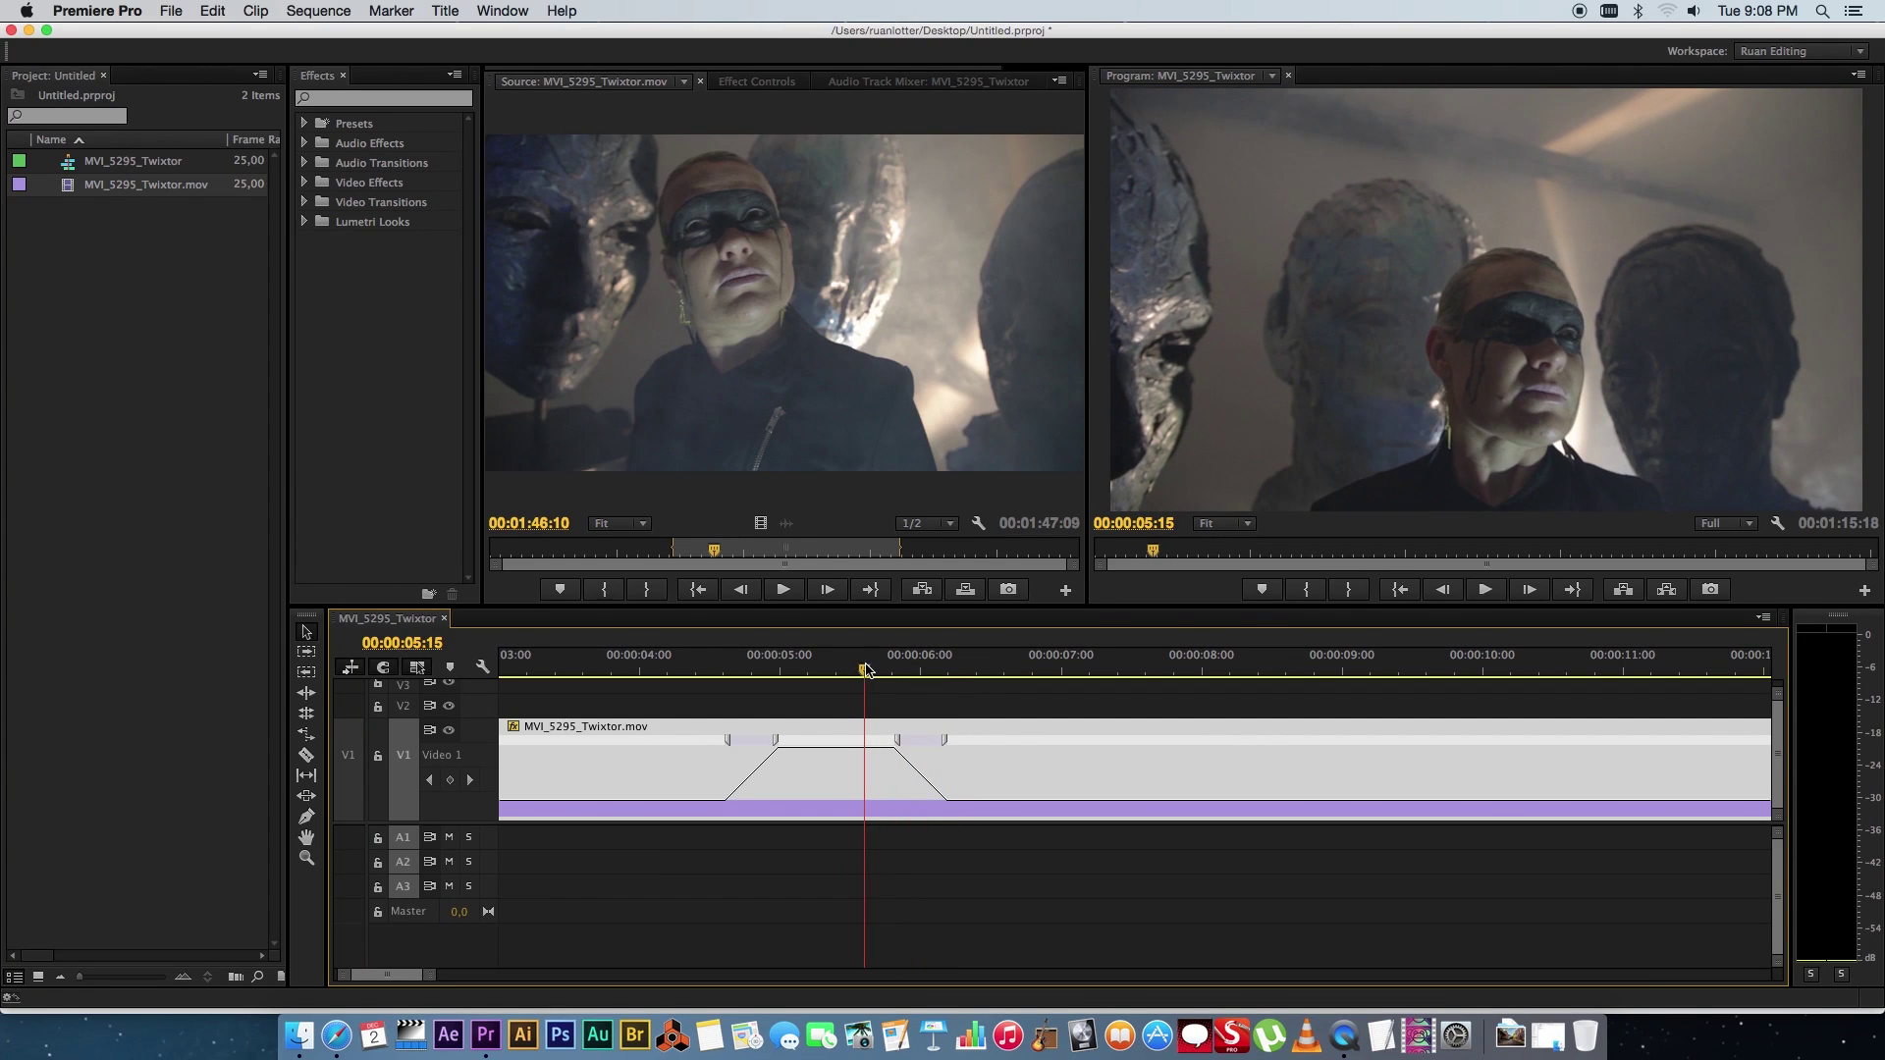
{"action": "key", "text": "space"}
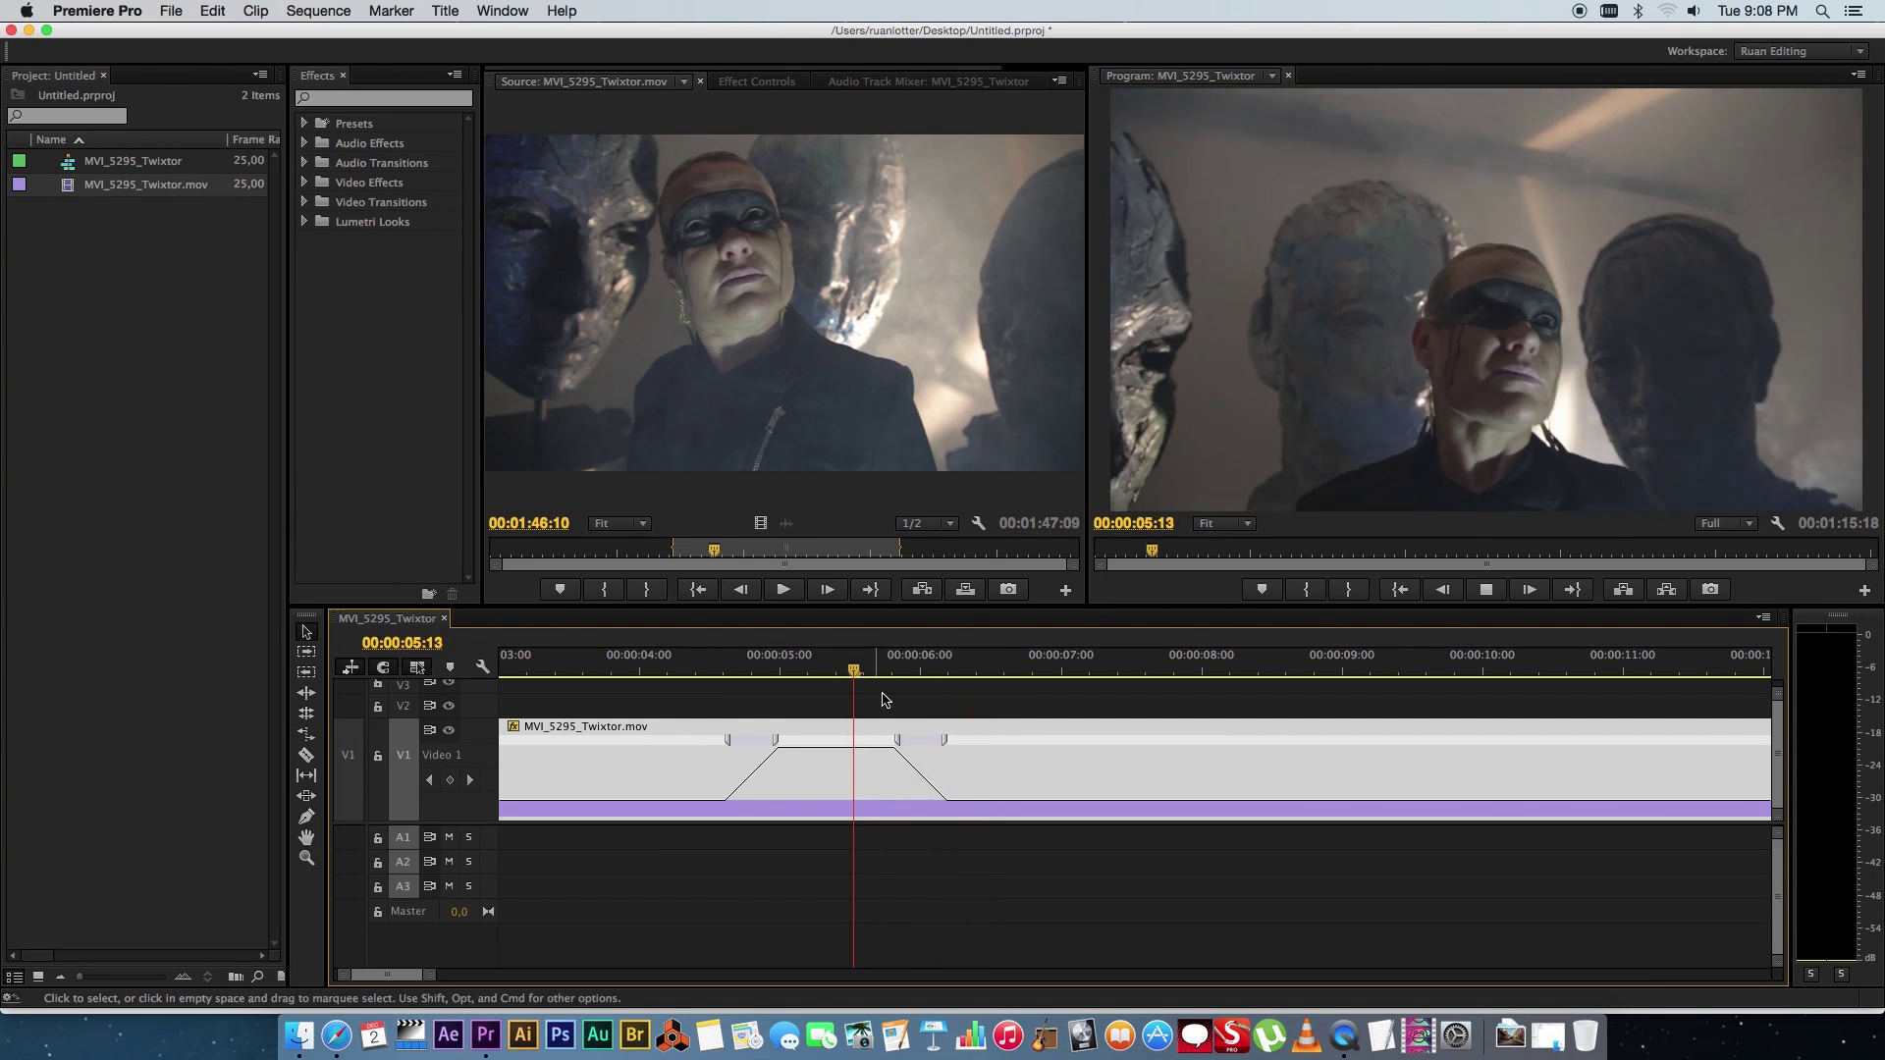
{"action": "mouse_move", "coordinate": [851, 666]}
{"action": "left_mouse_down"}
{"action": "mouse_move", "coordinate": [905, 672]}
{"action": "mouse_move", "coordinate": [833, 670]}
{"action": "left_mouse_up"}
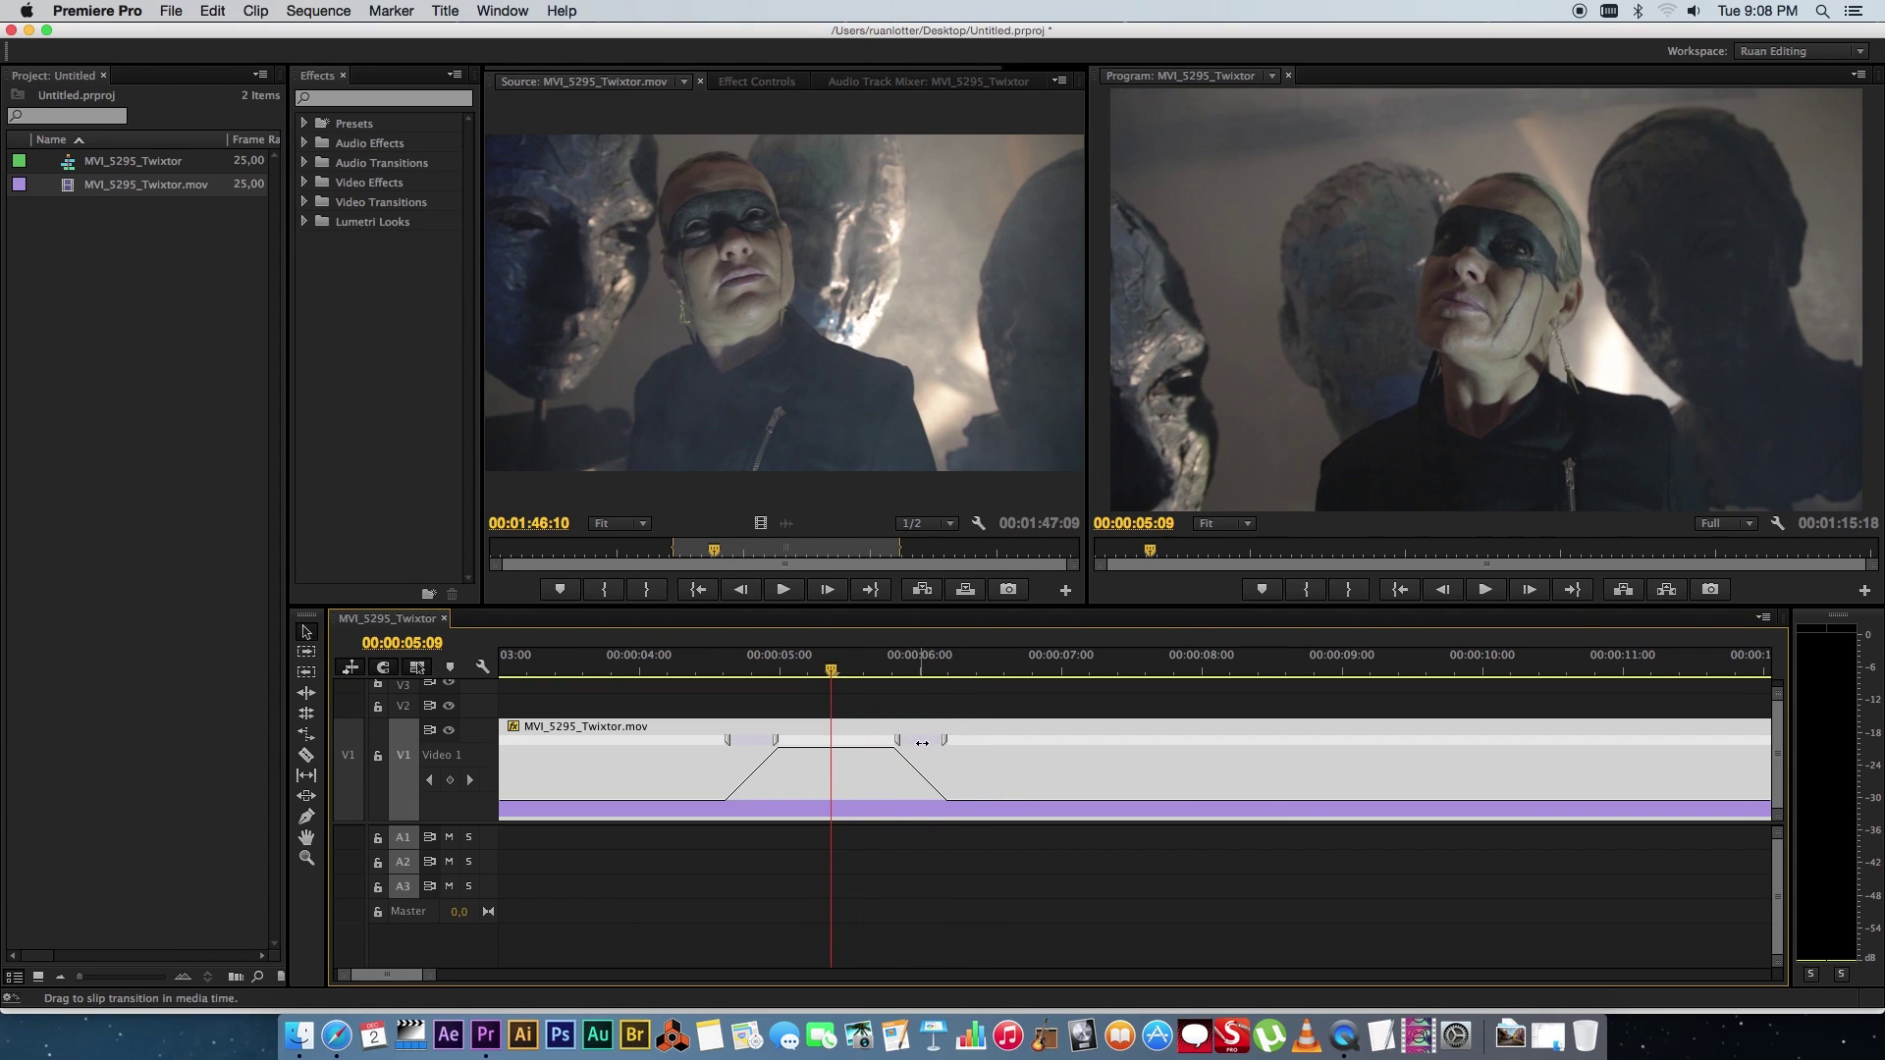
Step: Drag the slow-down ramp earlier, replay it, and zoom out to the whole sequence
{"action": "left_click", "coordinate": [921, 741]}
{"action": "left_click_drag", "start_coordinate": [921, 741], "coordinate": [886, 740]}
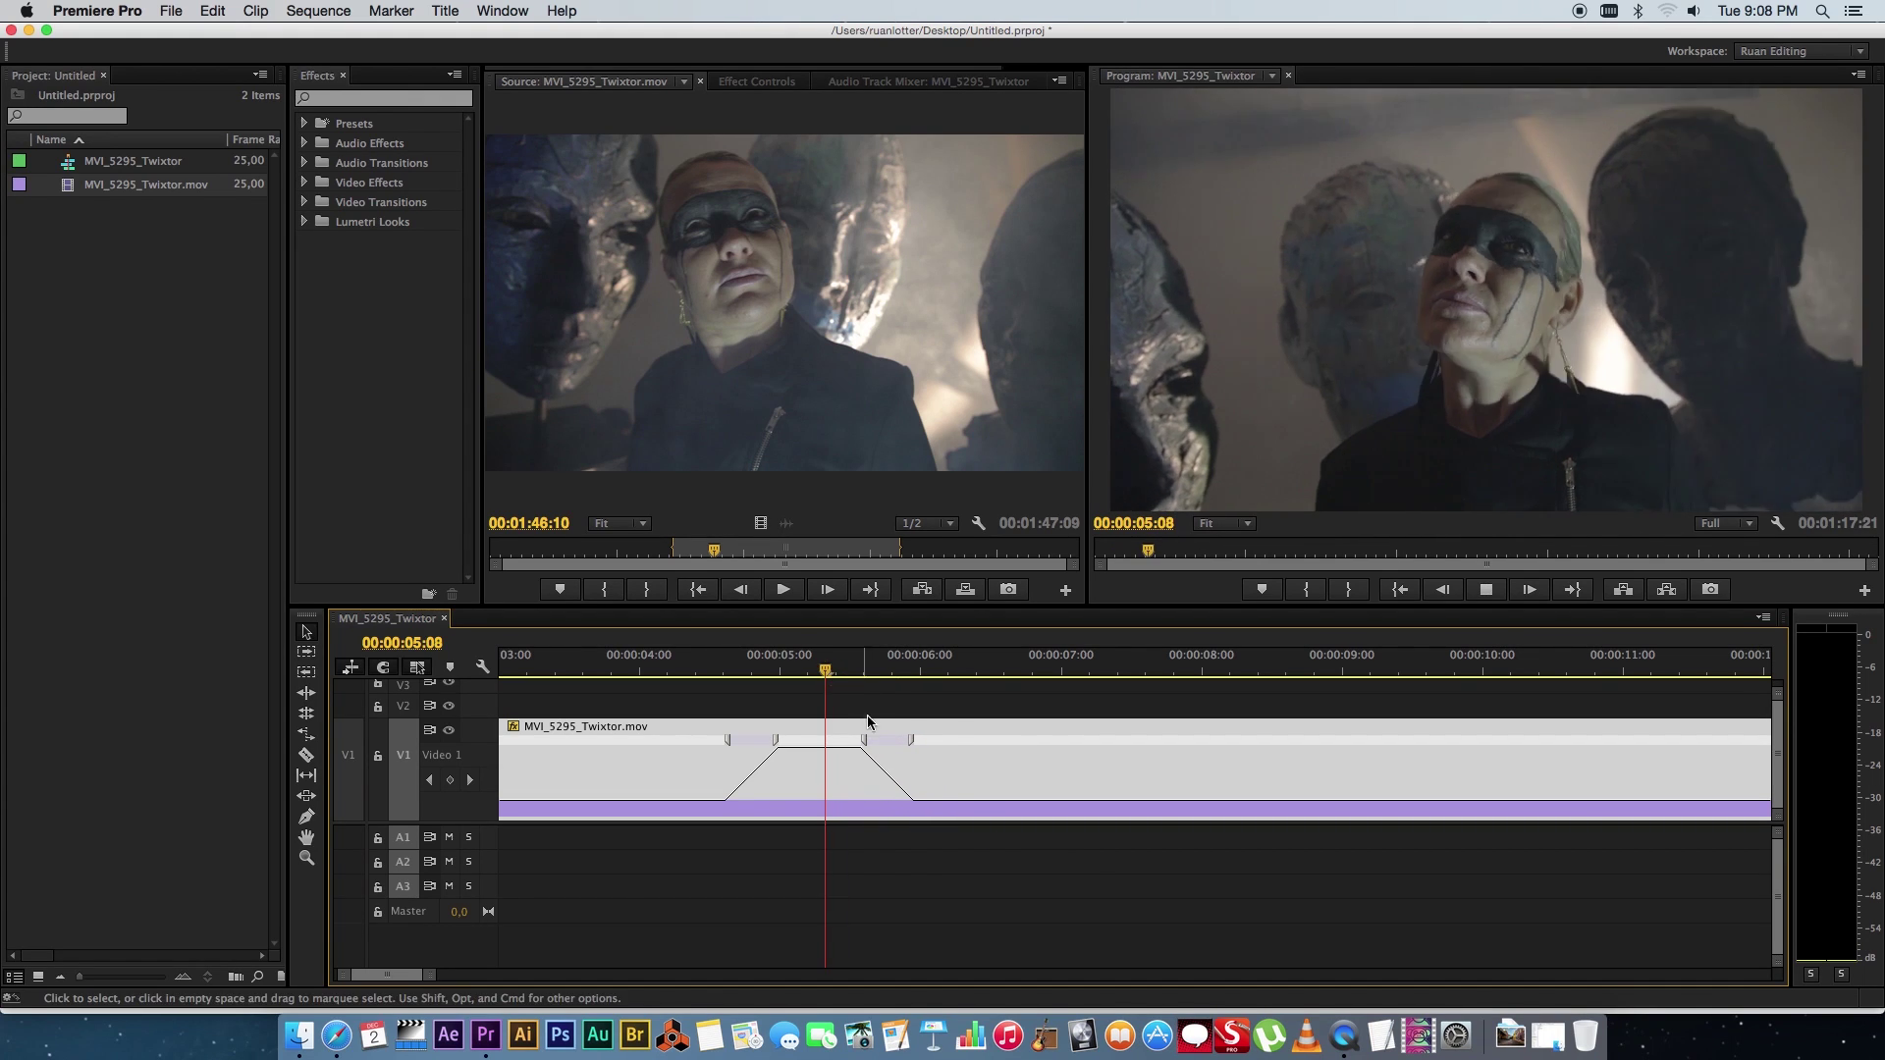
{"action": "key", "text": "space"}
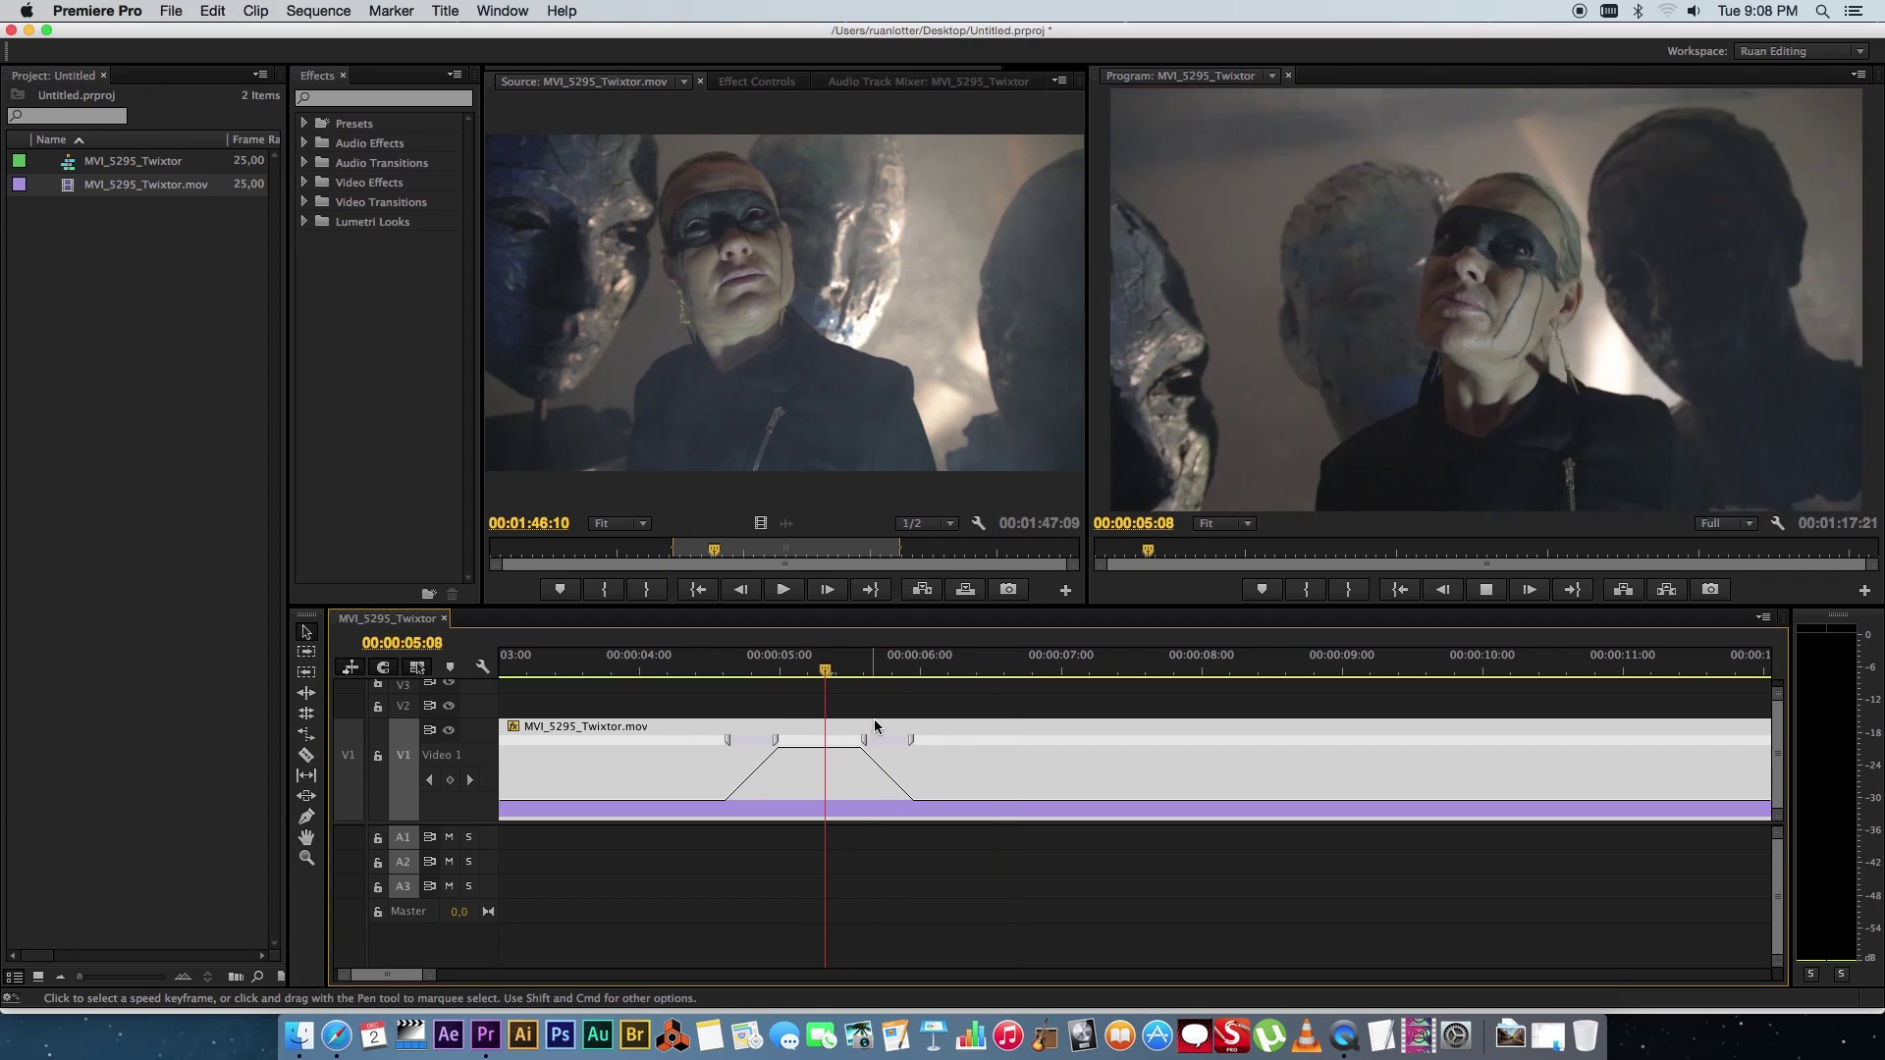
{"action": "key", "text": "space"}
{"action": "key", "text": "backslash"}
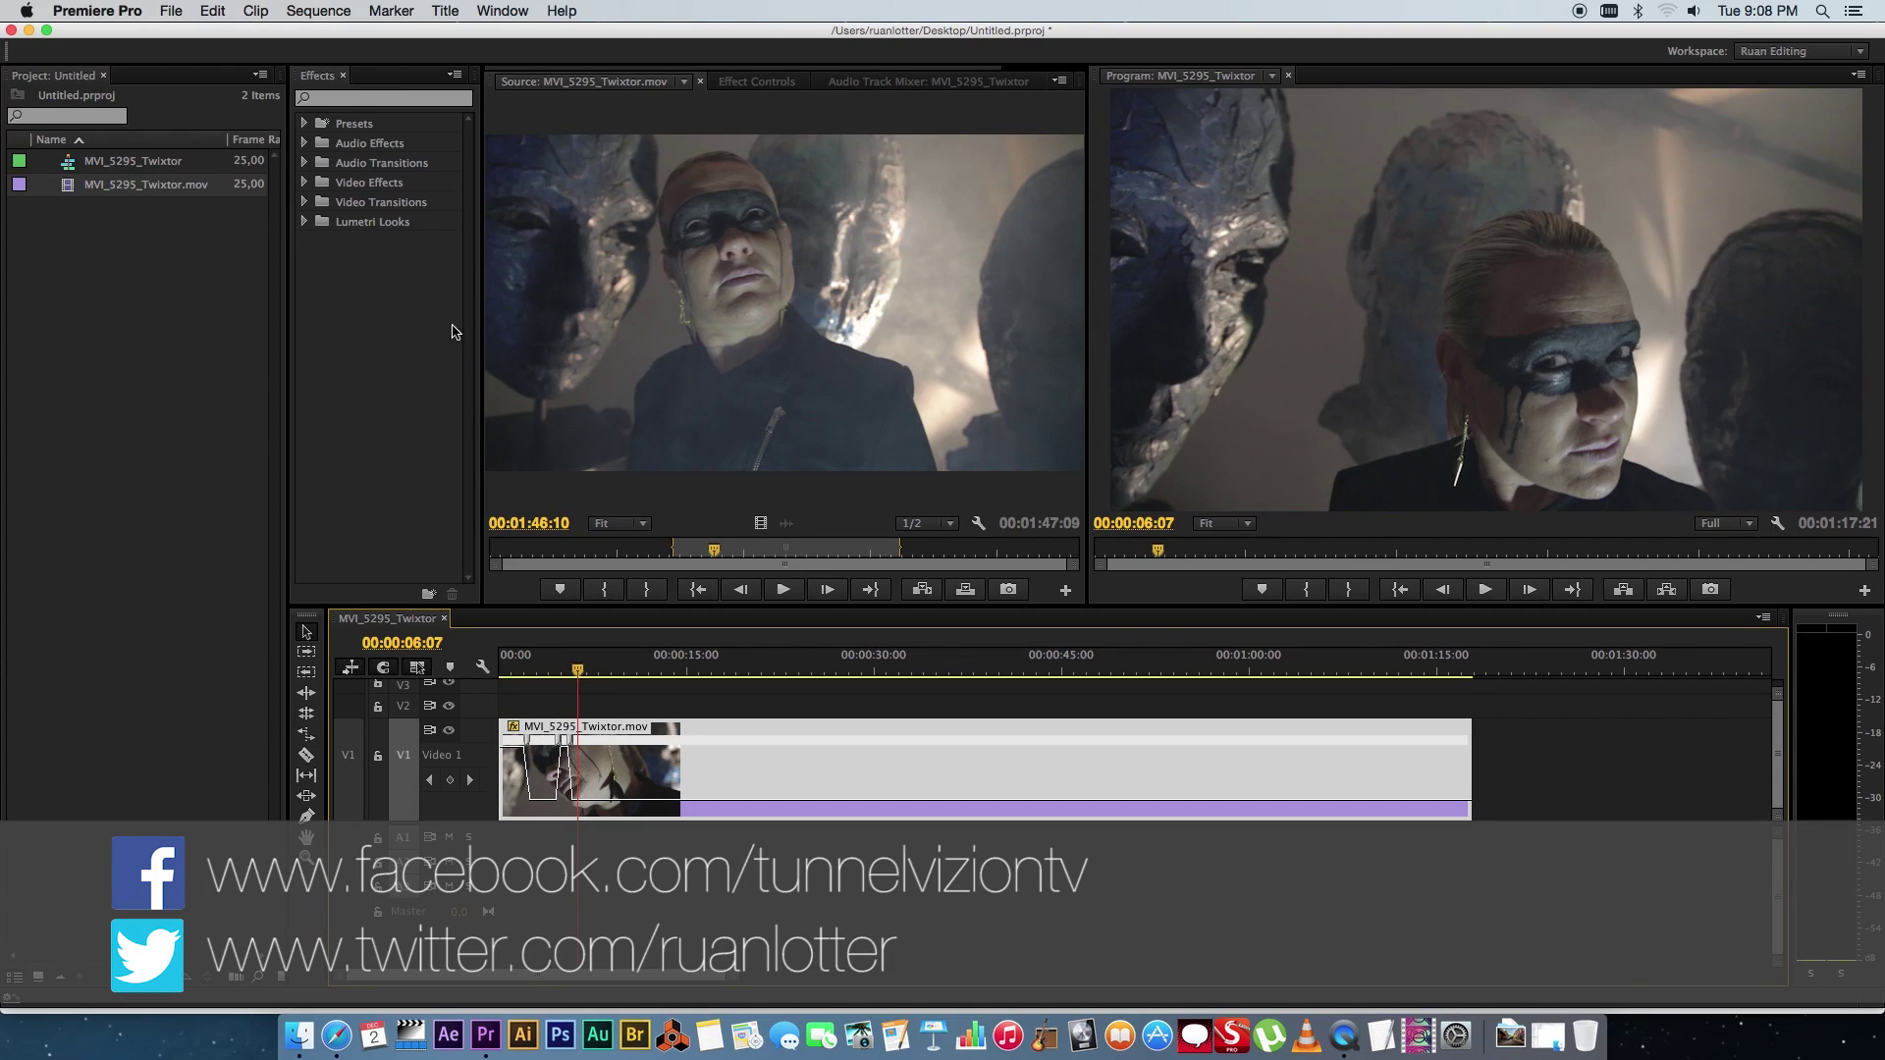
{"action": "key", "text": "Home"}
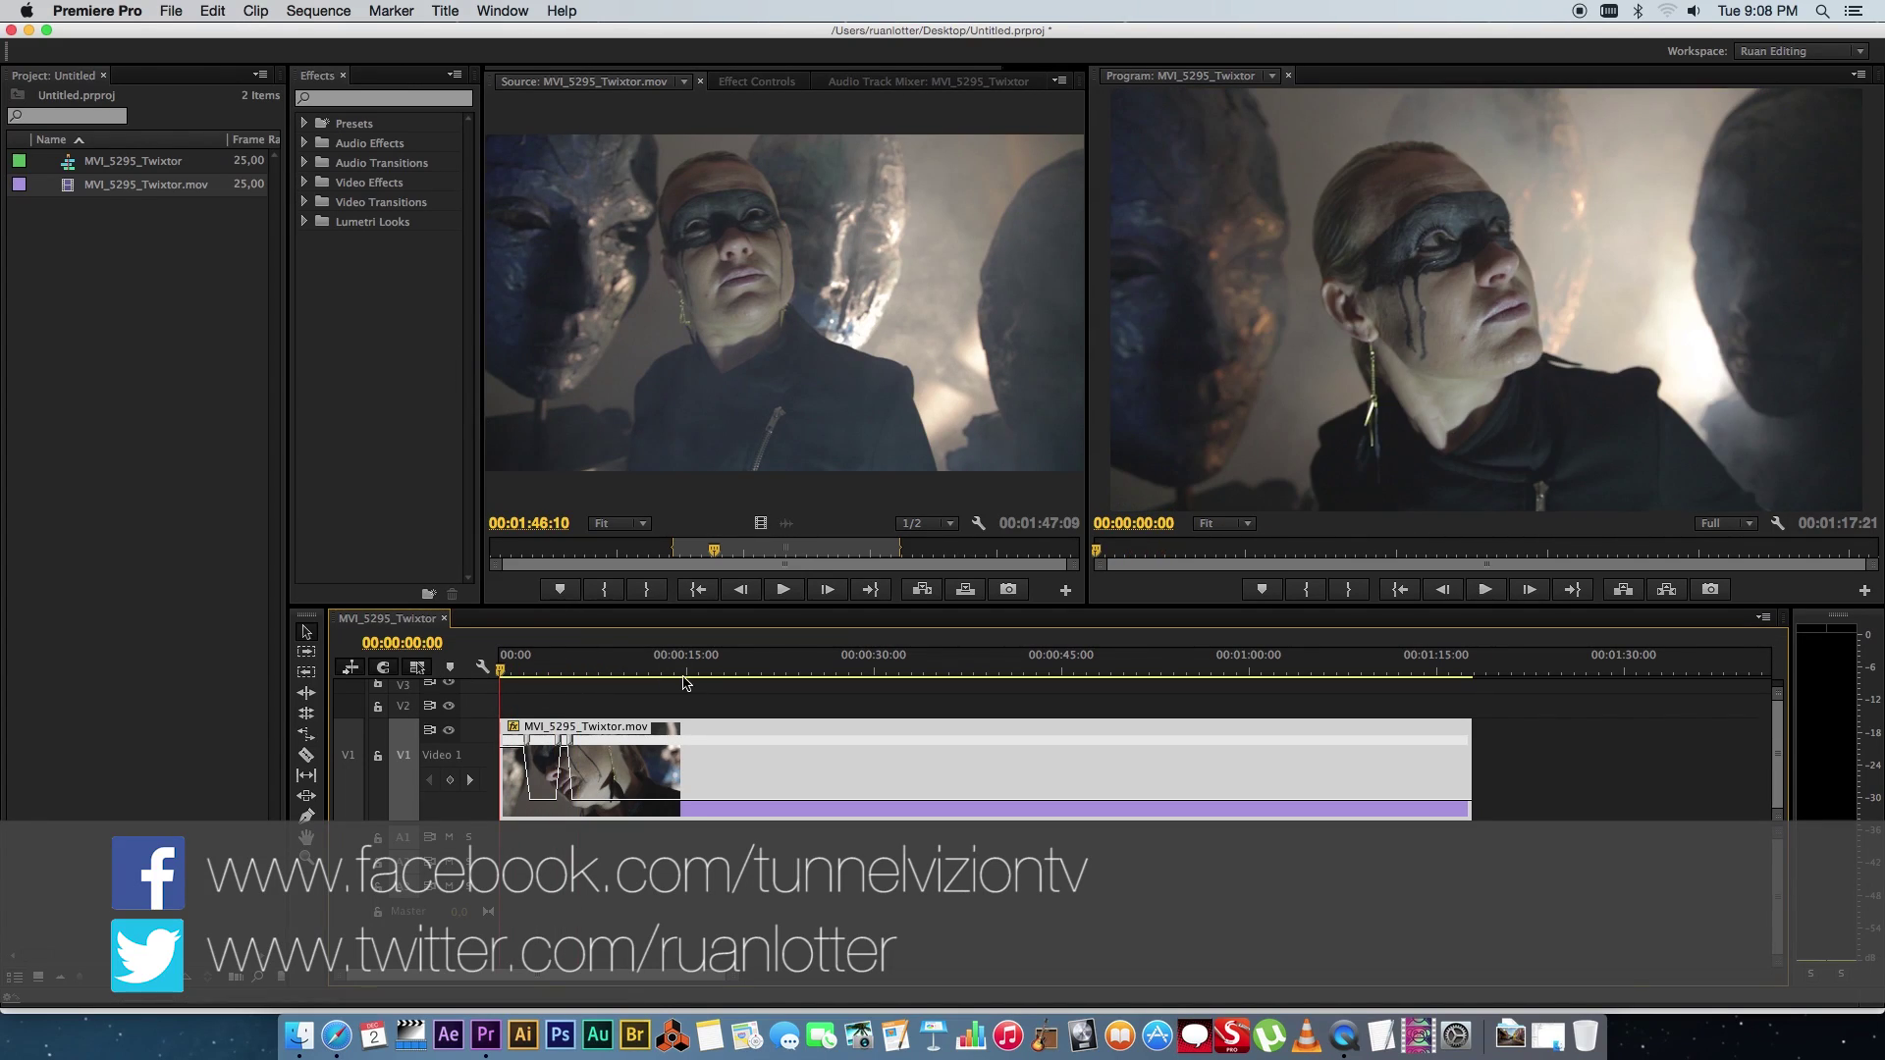
{"action": "left_click", "coordinate": [541, 657]}
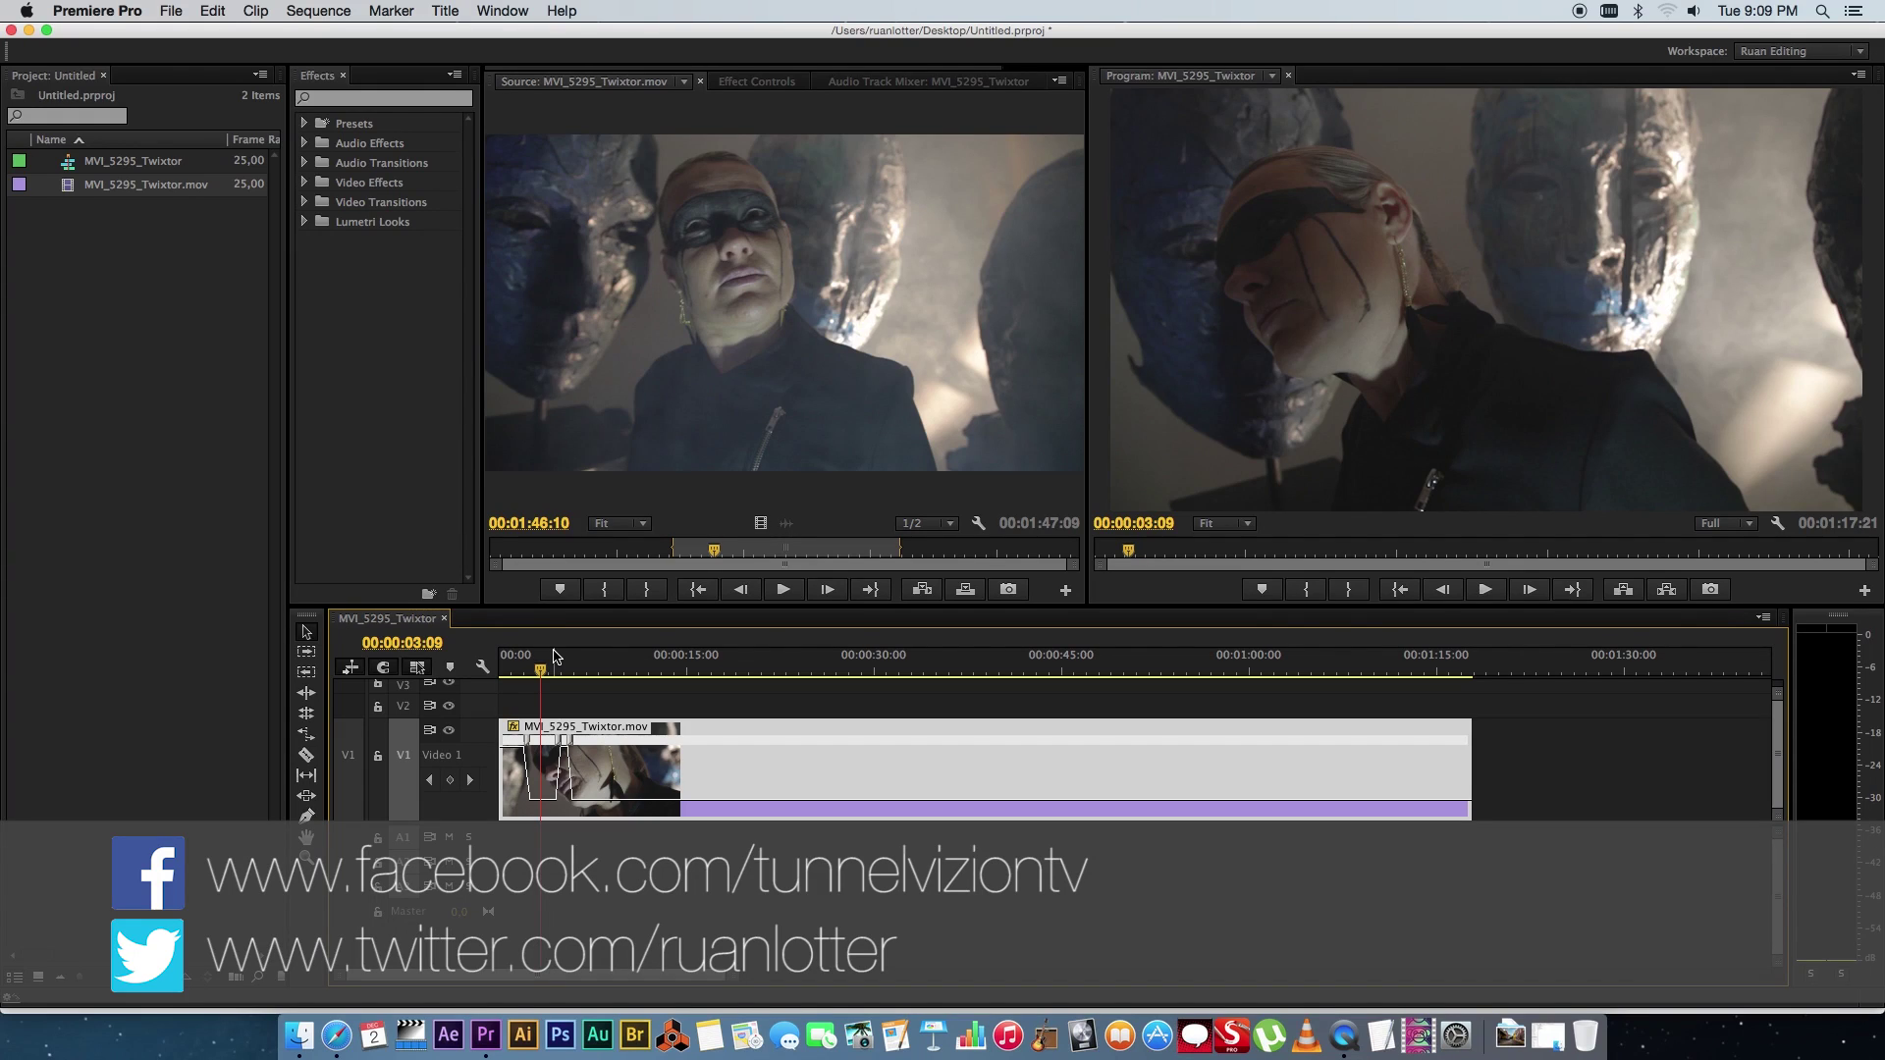